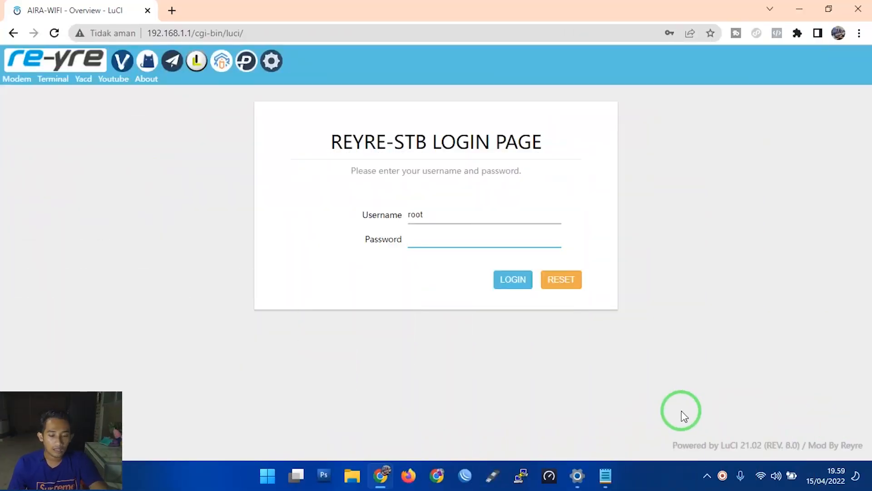
click(761, 475)
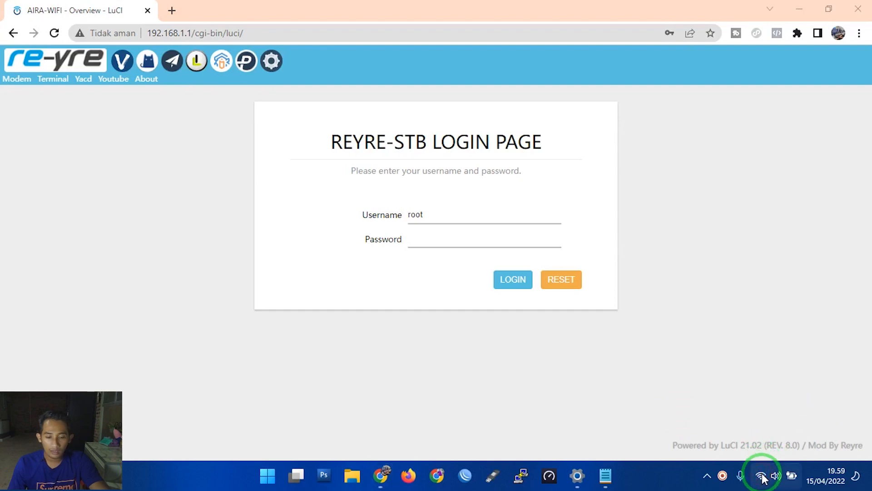
click(310, 293)
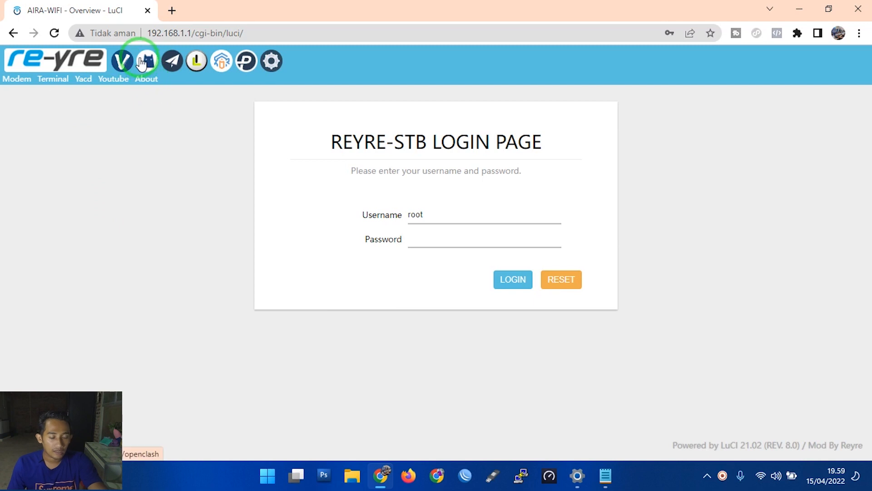
- Open the fastssh.com website in a new browser tab
click(171, 11)
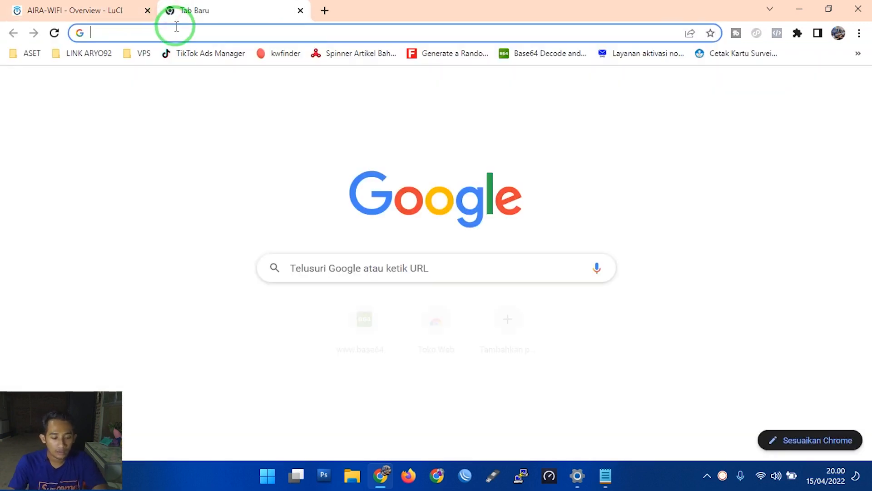
text(fast)
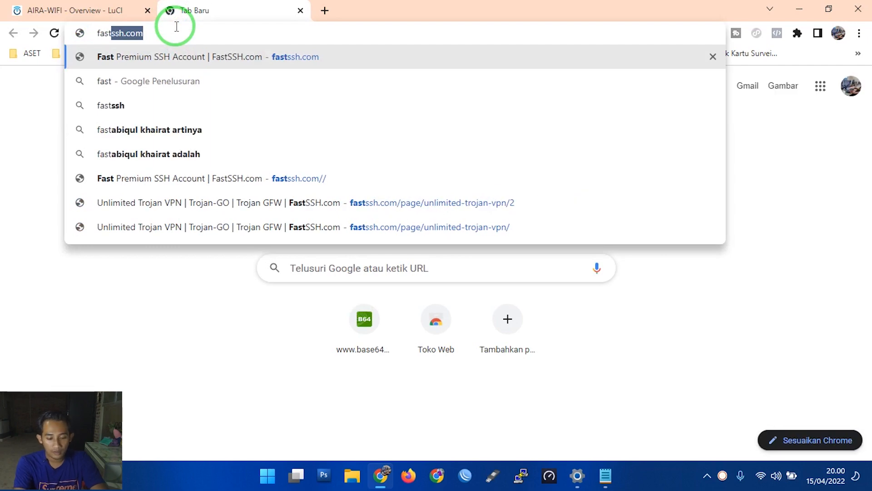
text(ssh)
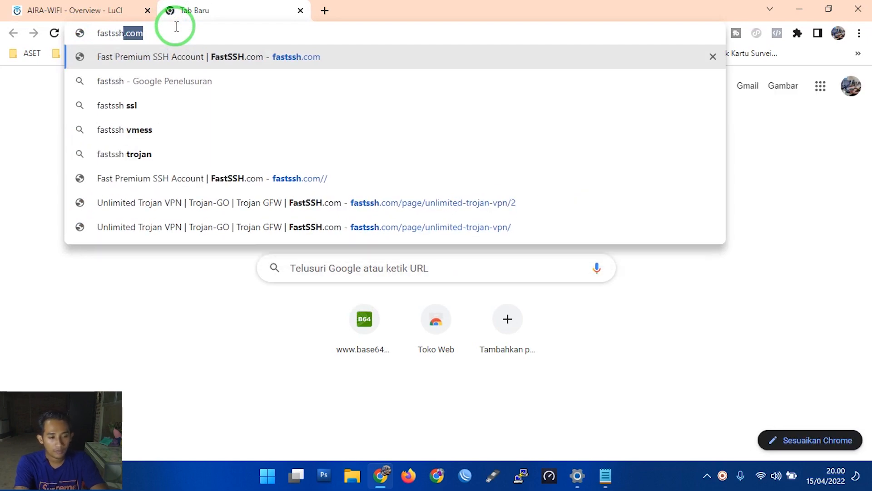
key(Return)
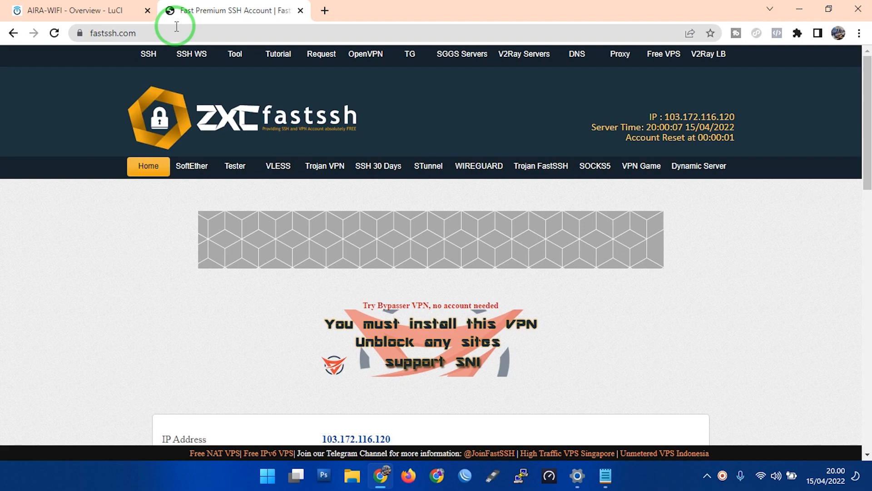
- Open the Unlimited Trojan VPN server list from the site's Trojan FastSSH section
mouse_move(549, 175)
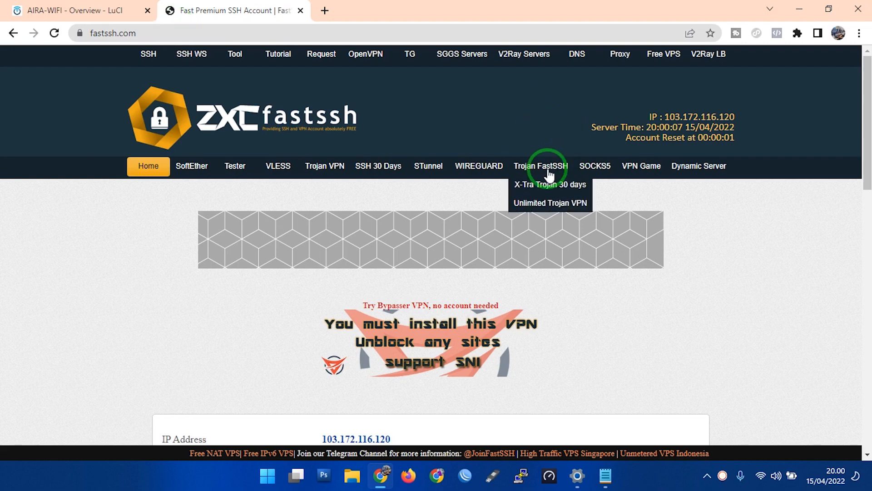
click(171, 32)
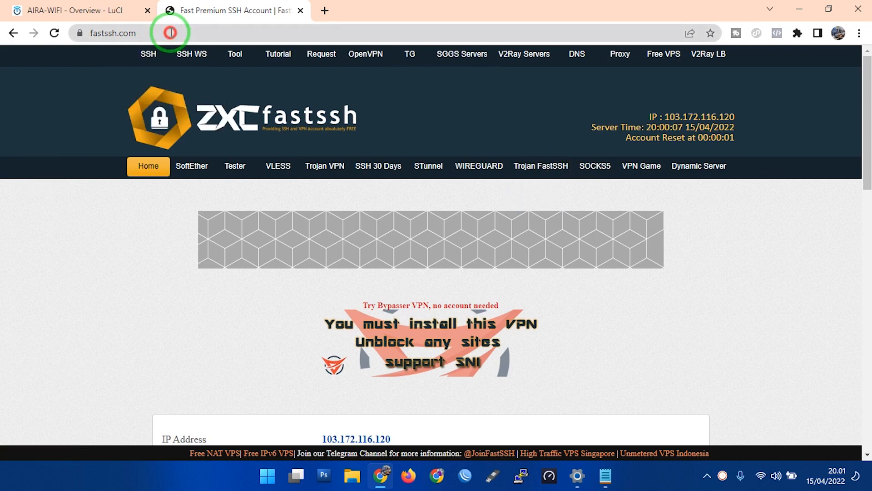
click(102, 299)
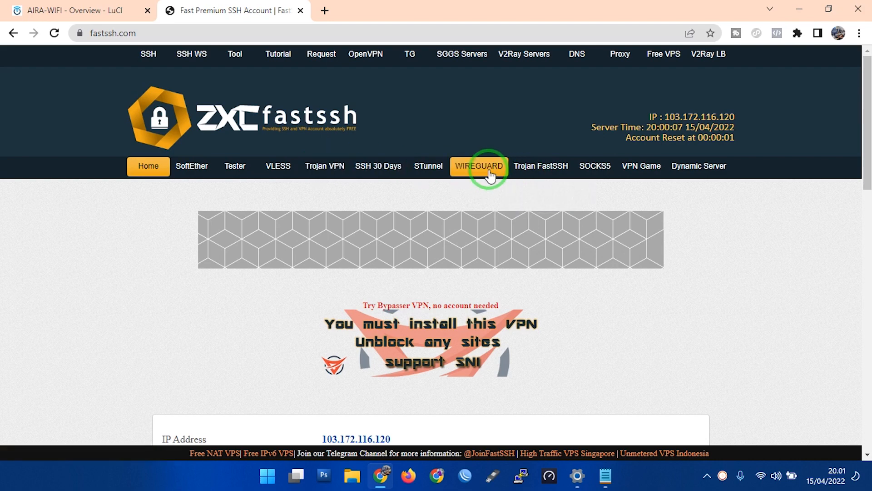
mouse_move(537, 170)
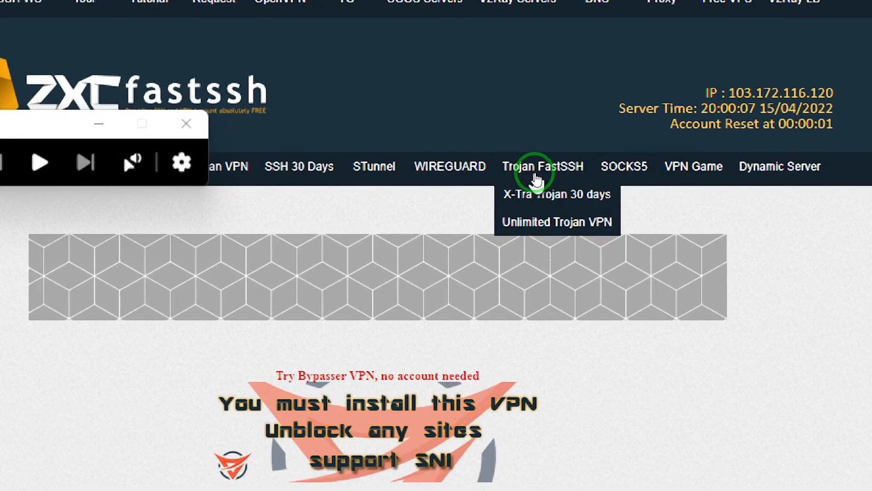
click(529, 222)
mouse_move(543, 157)
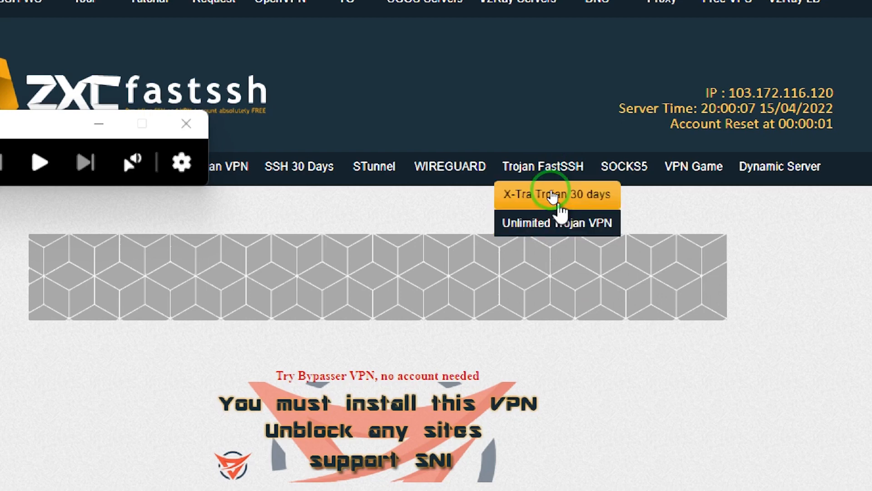
click(536, 204)
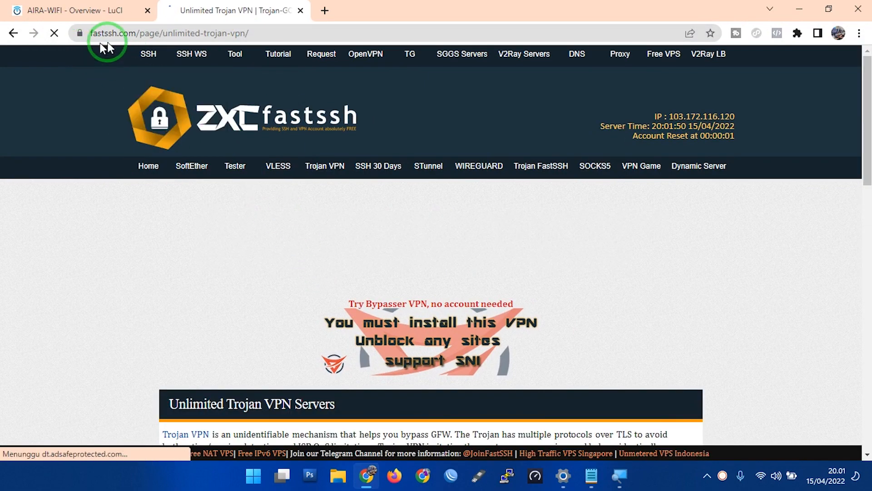
- Go to page 2 of the Trojan server list and open the account creation form for Trojan Indonesia
scroll(323, 303, down, 15)
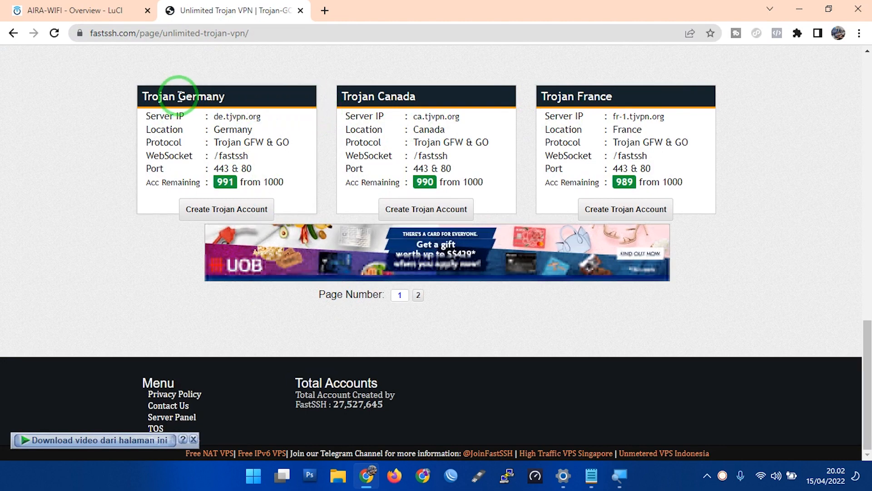
double_click(189, 96)
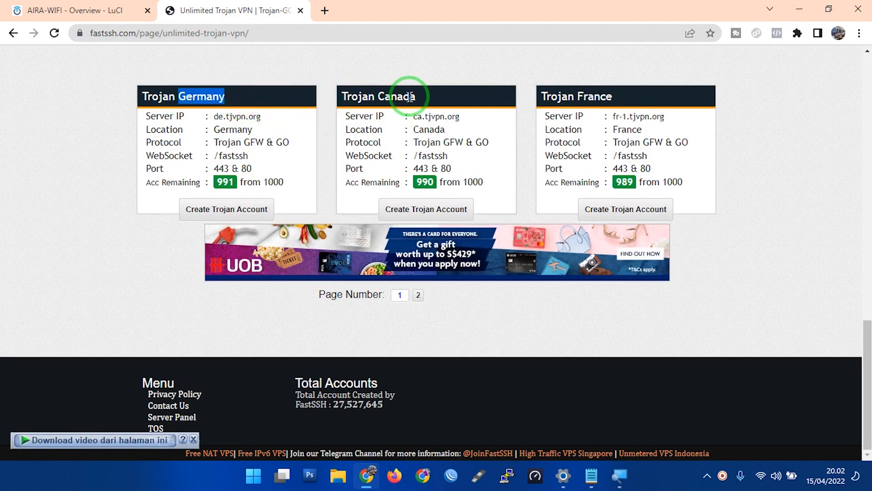
drag(576, 96, 600, 97)
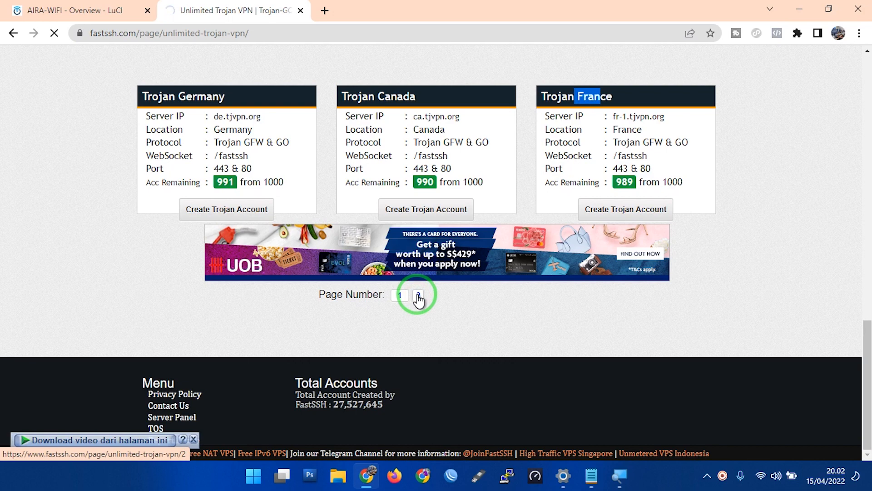
scroll(418, 297, down, 7)
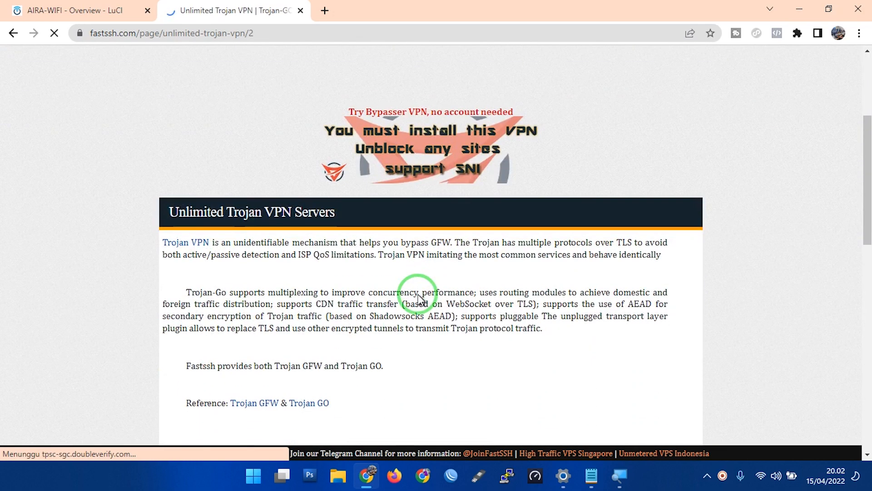
scroll(417, 294, down, 5)
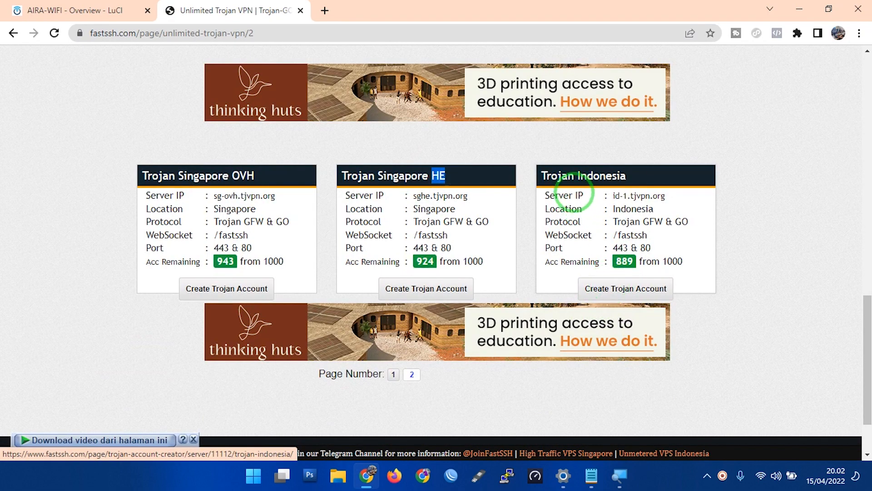
click(613, 290)
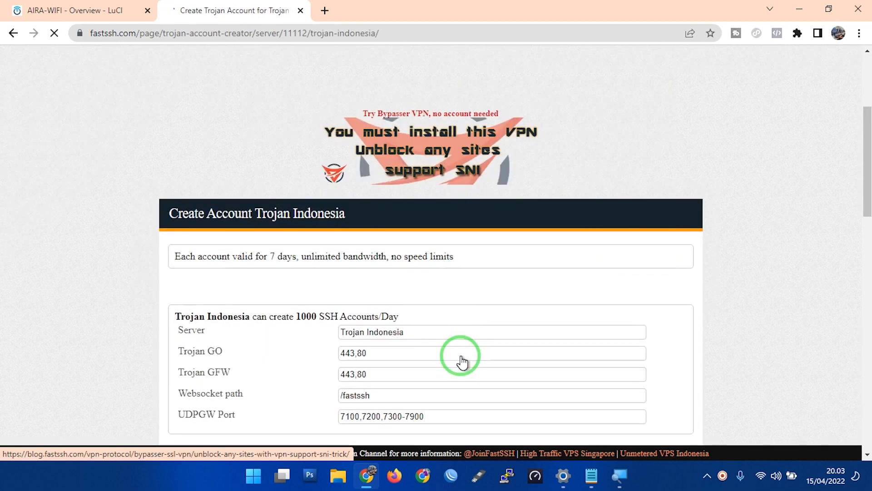
- Examine the Trojan Indonesia account's validity and speed terms, its Trojan GO and GFW ports, WebSocket path and UDPGW port
scroll(460, 355, down, 5)
scroll(460, 355, up, 2)
scroll(460, 355, up, 1)
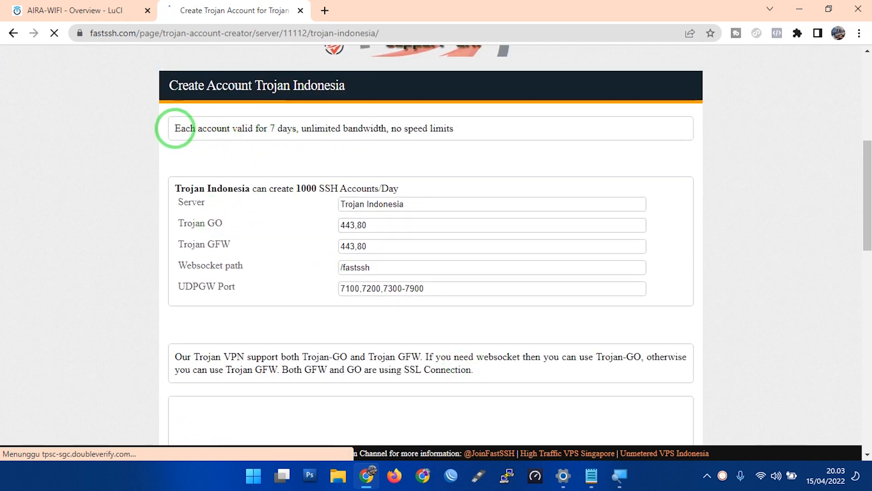
drag(176, 129, 283, 131)
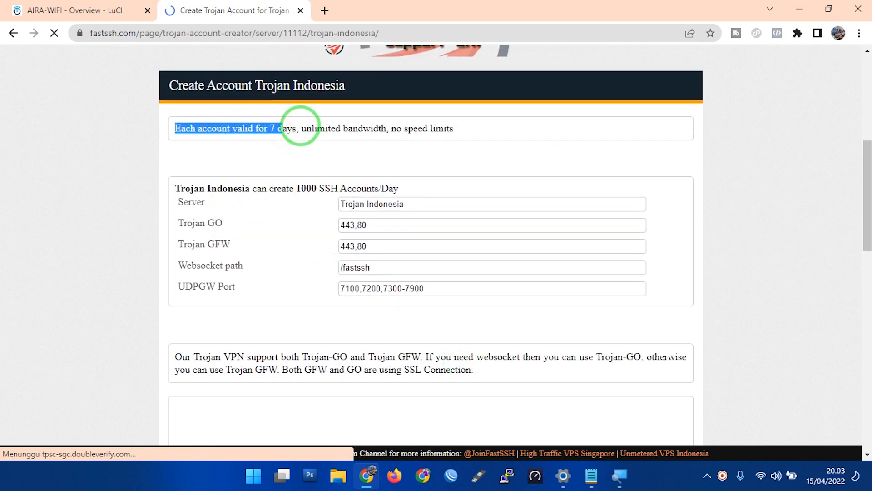
drag(453, 128, 391, 129)
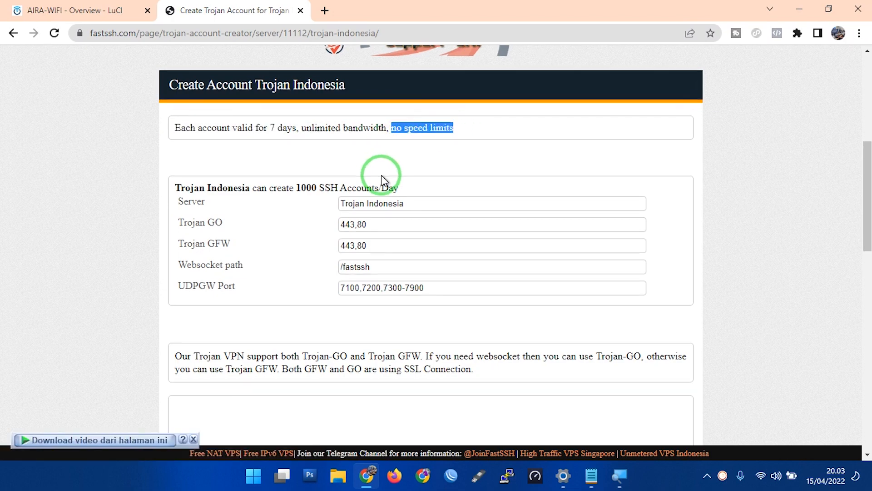
scroll(381, 178, down, 1)
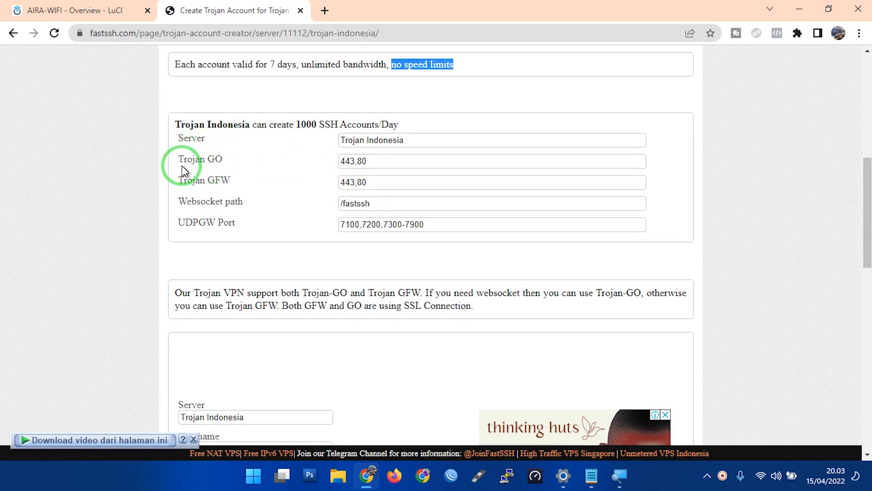
drag(178, 159, 230, 160)
drag(180, 181, 278, 188)
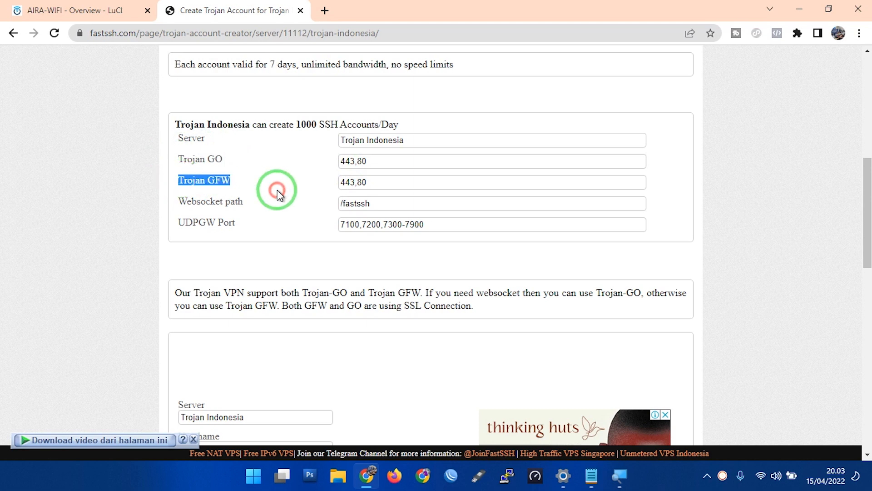
drag(179, 204, 224, 205)
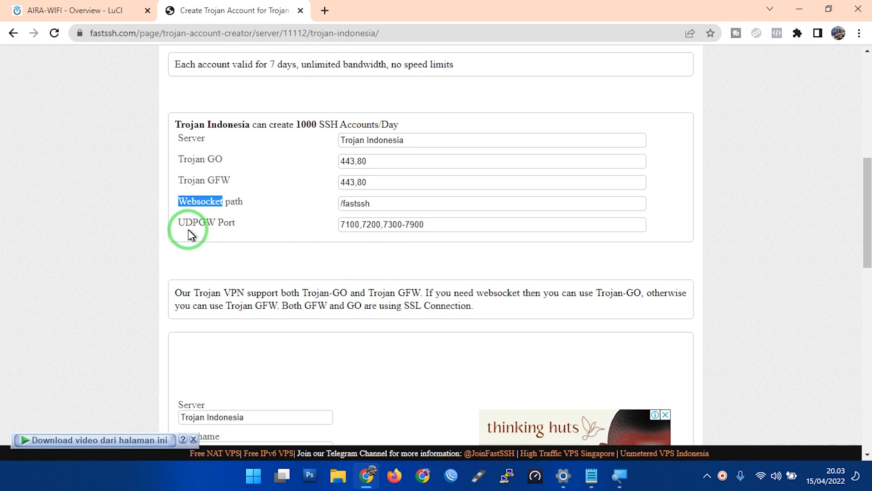
drag(181, 230, 240, 232)
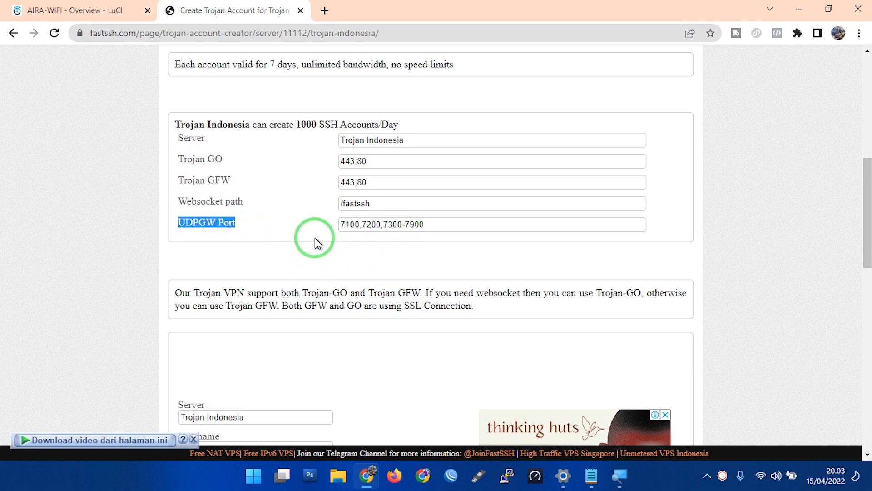
drag(342, 227, 404, 228)
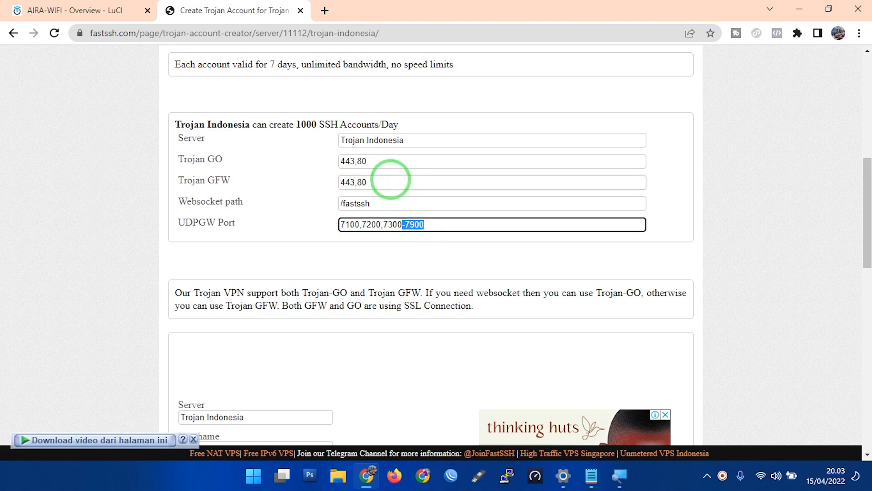
drag(366, 161, 340, 163)
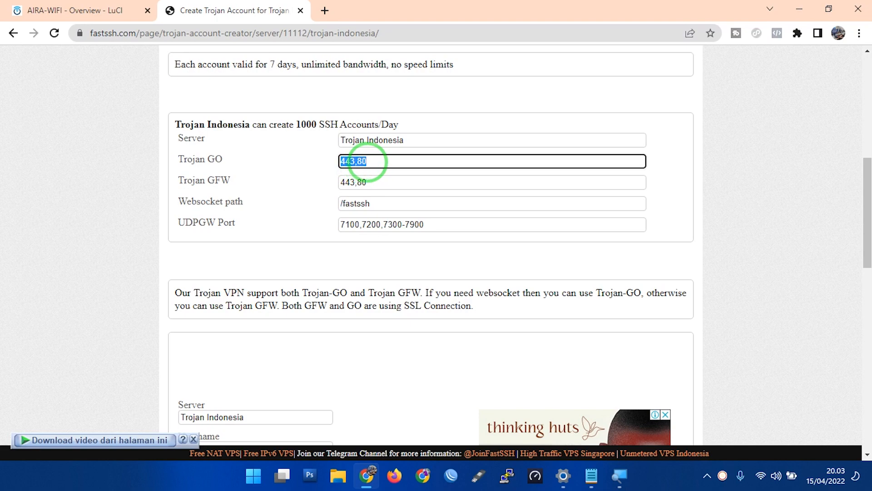
- Enter cobacobaakun as the username for the Trojan Indonesia account
scroll(282, 284, down, 3)
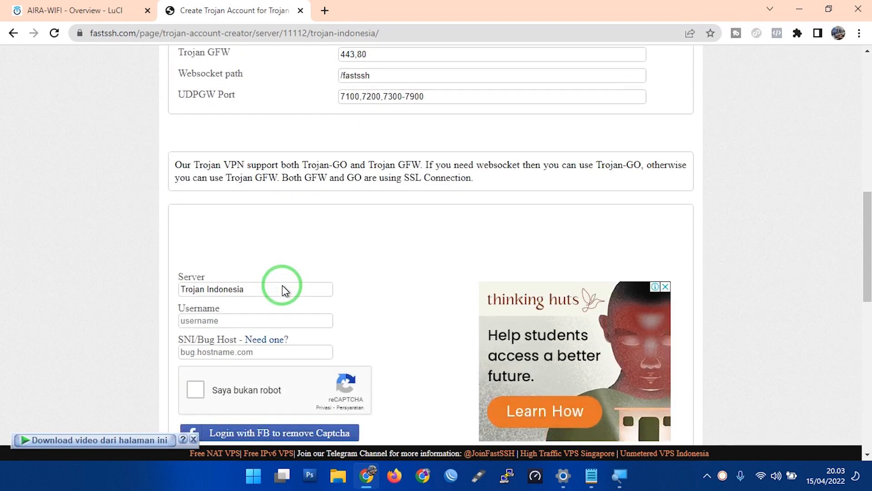
click(226, 320)
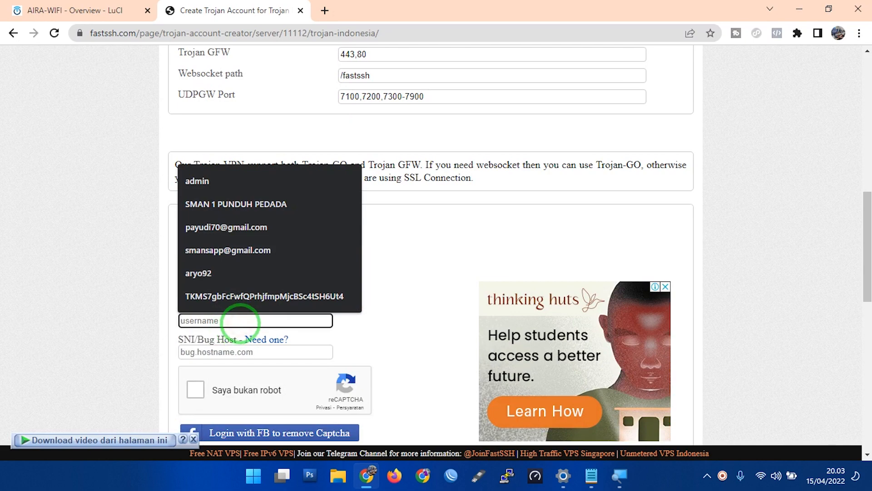
text(cobs)
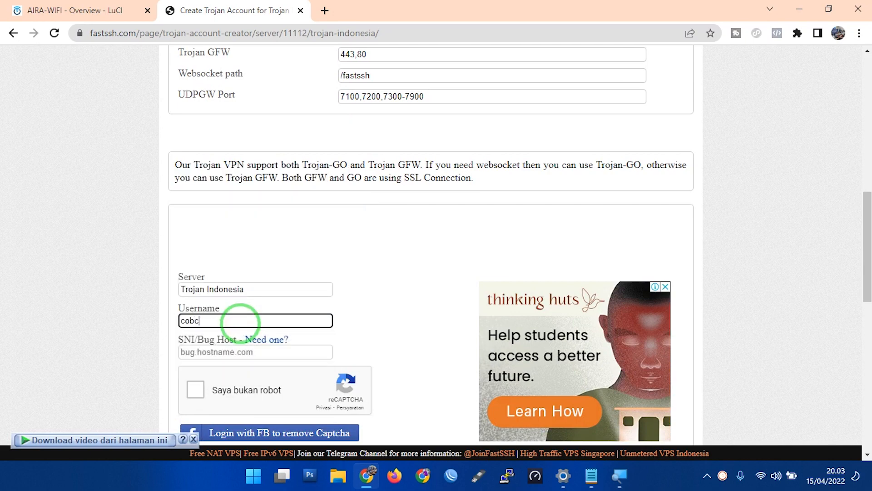
key(BackSpace)
text(acobaakun)
- Complete the reCAPTCHA check with the SNI/Bug Host left blank and submit the Trojan account creation
scroll(189, 375, down, 3)
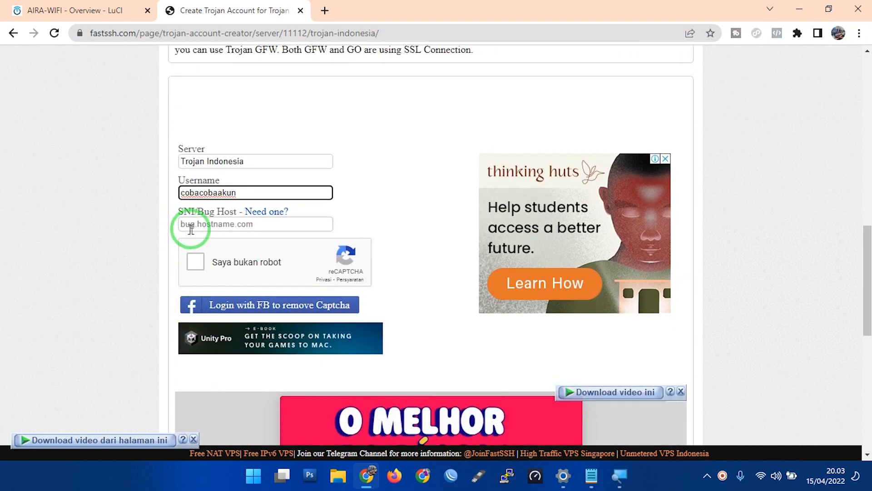
click(191, 229)
click(152, 234)
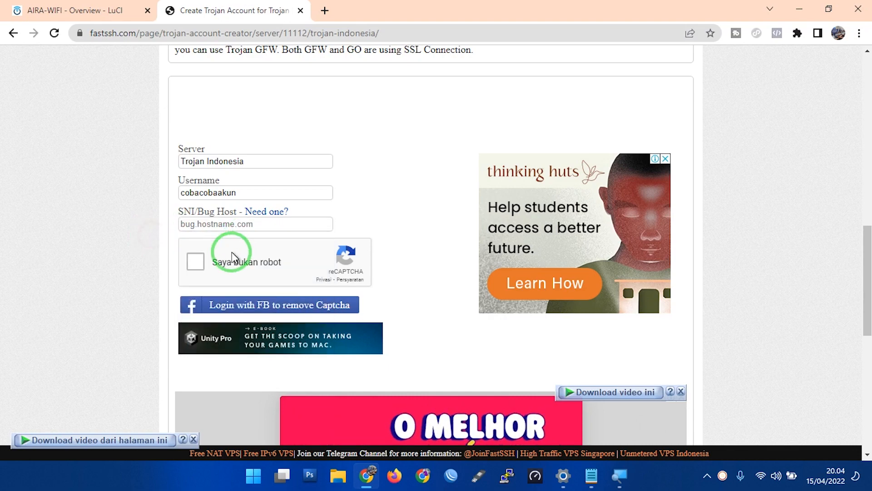
click(197, 262)
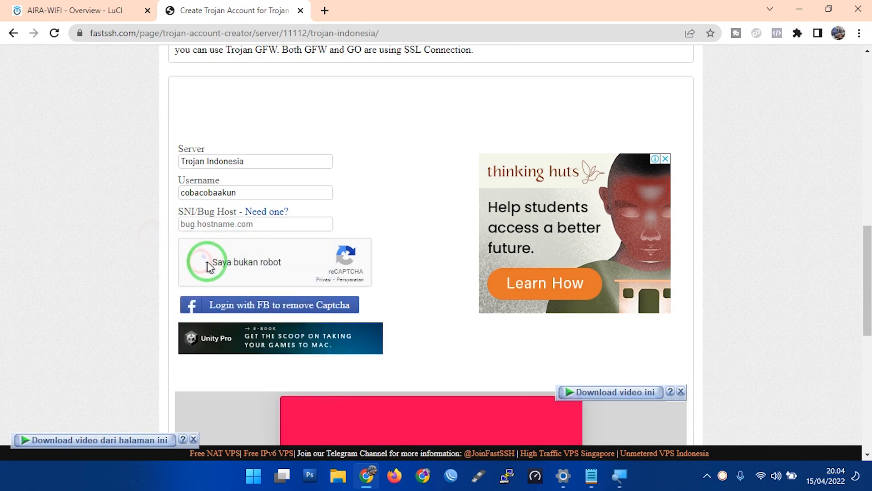
scroll(258, 266, down, 5)
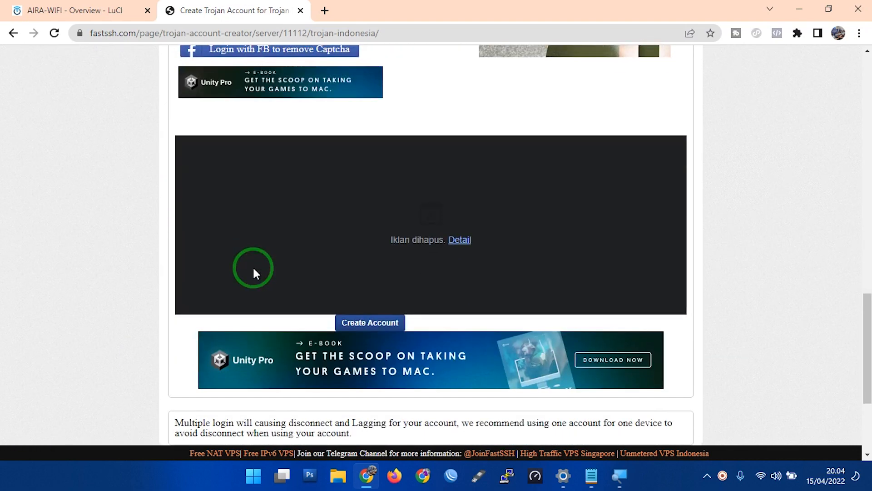
click(383, 323)
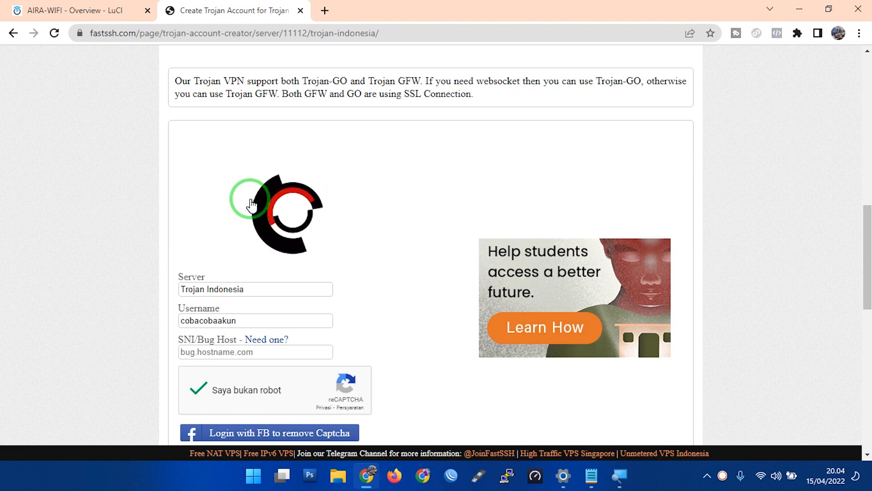
- Copy the generated Trojan GFW account link from the new account's details
scroll(250, 198, up, 4)
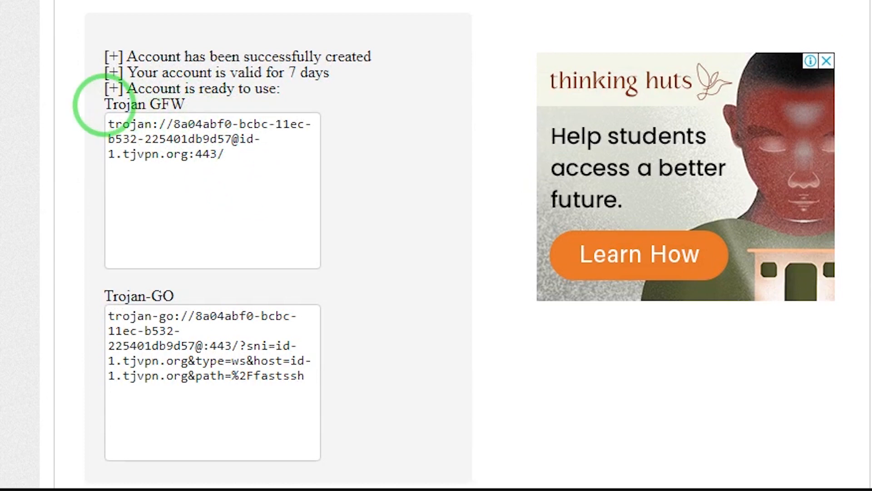
drag(200, 197, 290, 234)
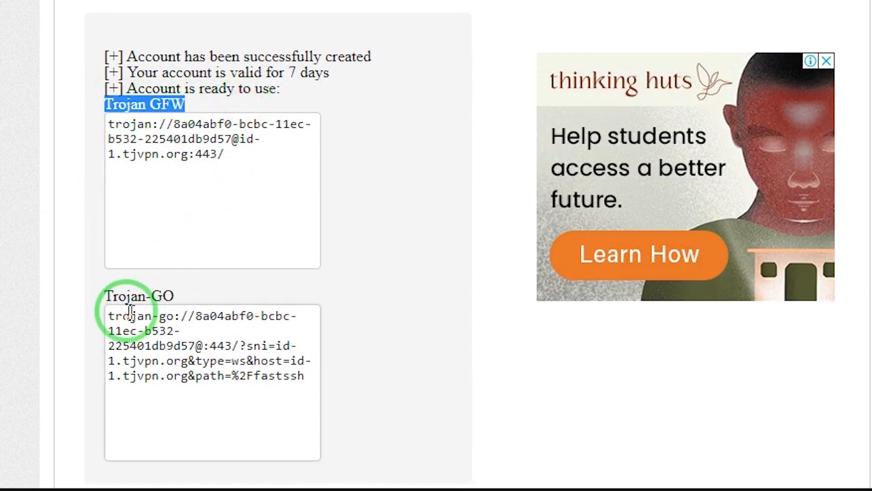
drag(102, 296, 171, 292)
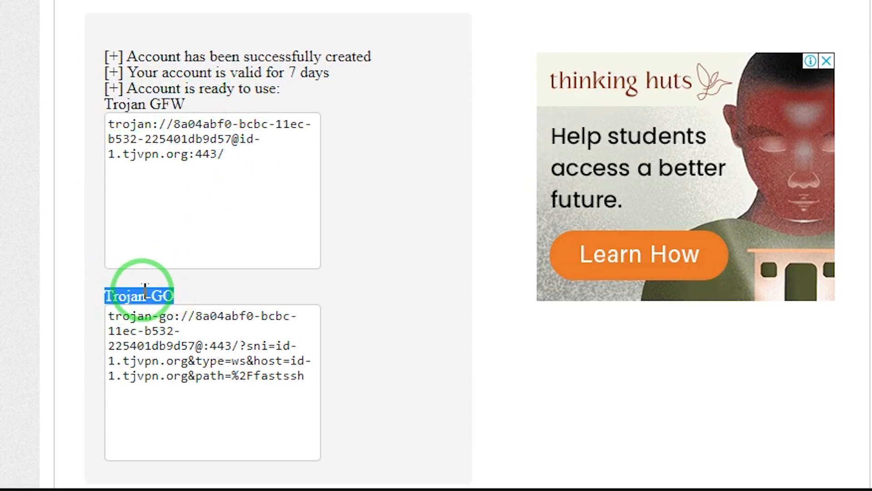
drag(250, 166, 103, 122)
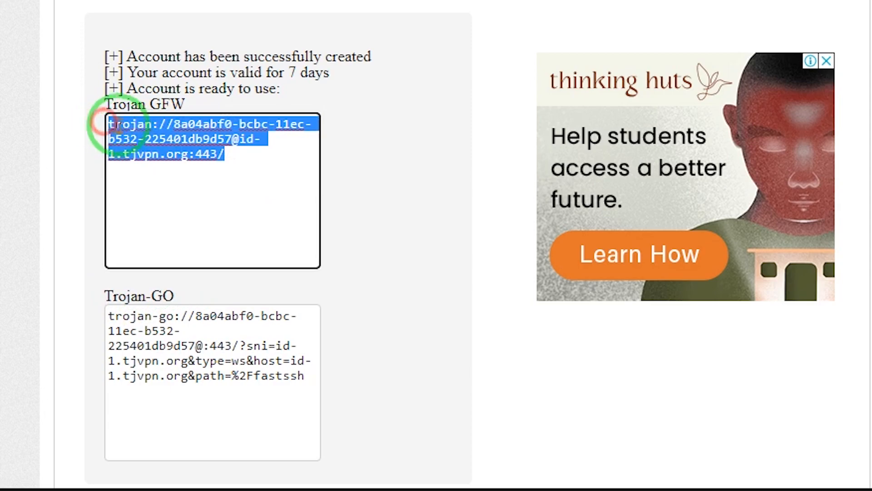
right_click(109, 122)
click(175, 204)
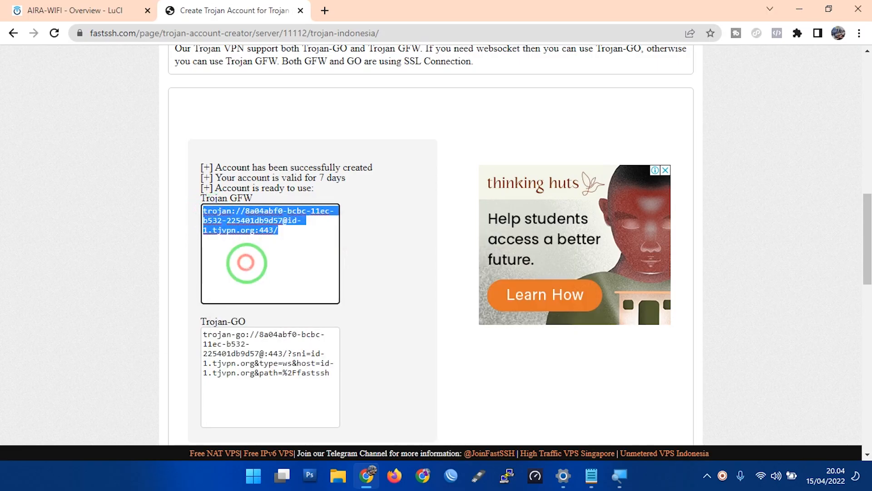
- Switch to Notepad and paste the Trojan GFW and Trojan-GO account links with their access keys under the labels "trojan gfw" and "trojan go"
click(590, 476)
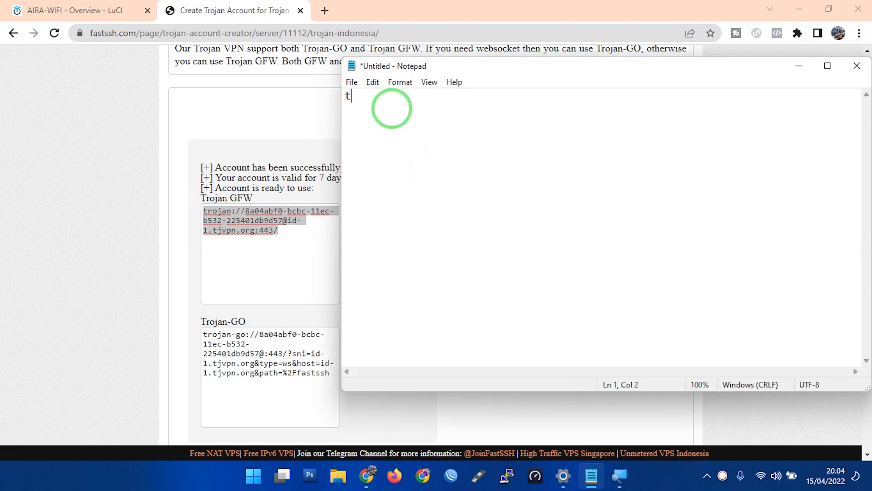
text(trojan go)
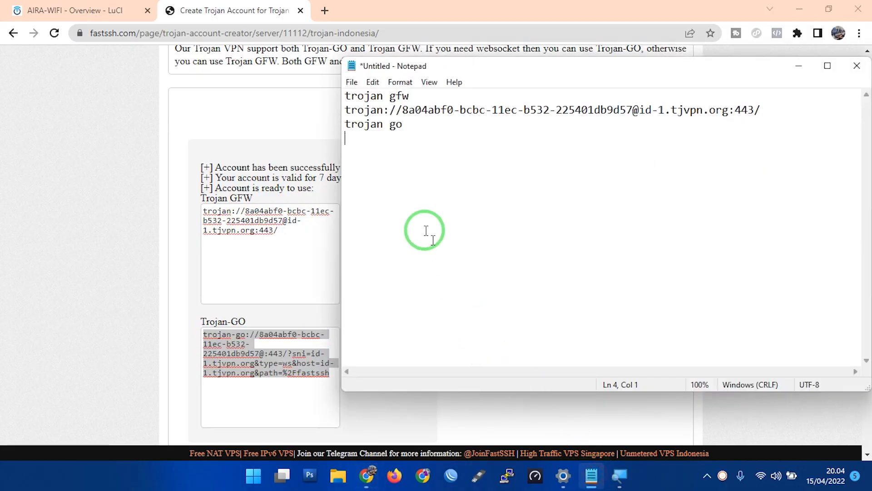
right_click(423, 229)
click(462, 283)
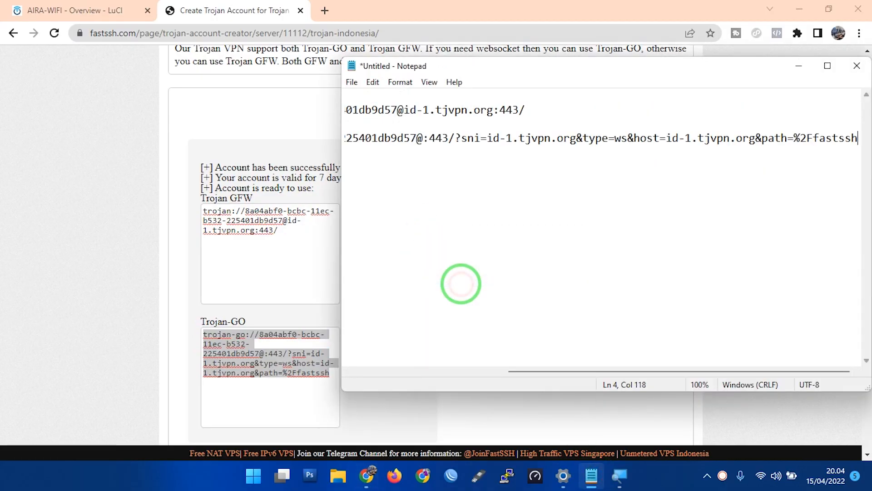
drag(514, 368, 410, 360)
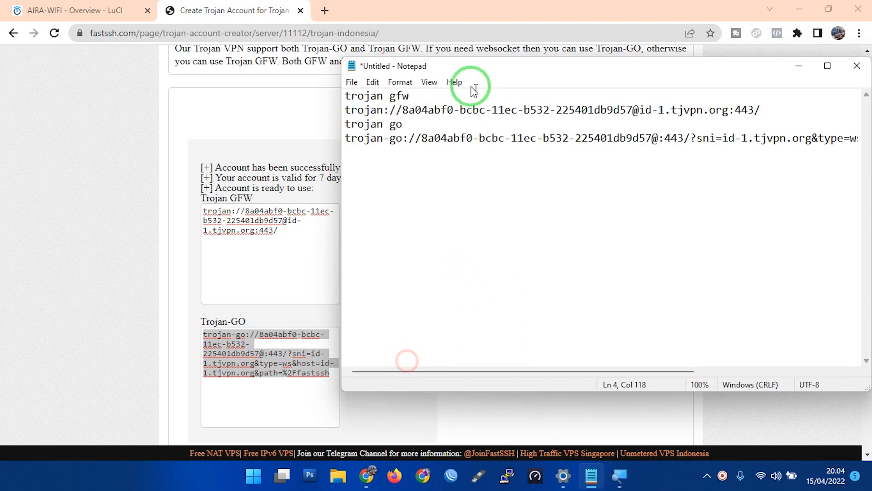
- Close the FastSSH page and log in to the router's LuCI interface as root with the saved account password
click(300, 11)
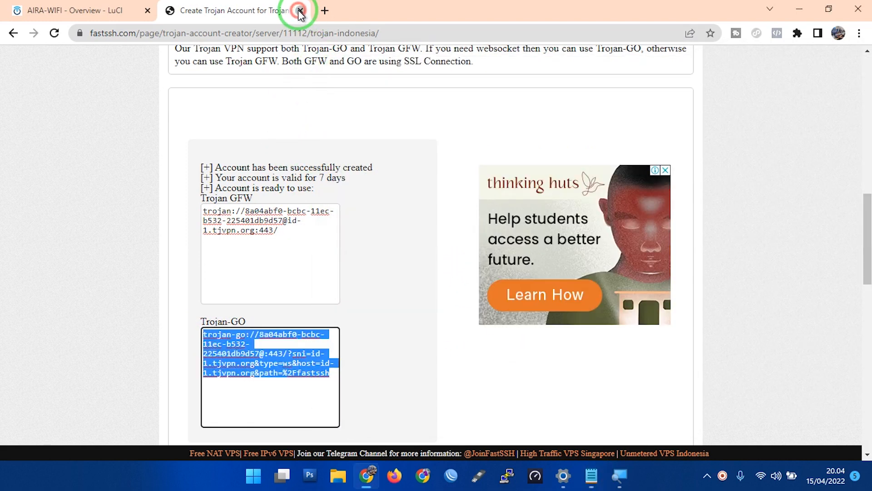
click(451, 241)
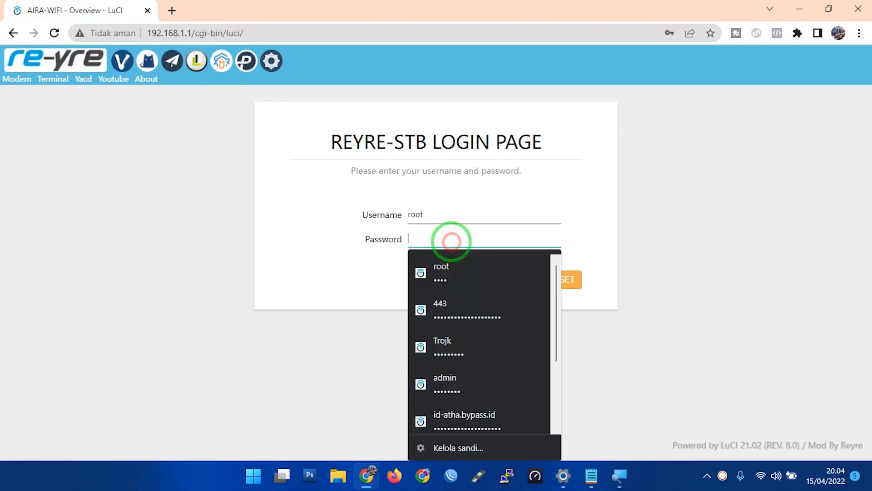
click(451, 267)
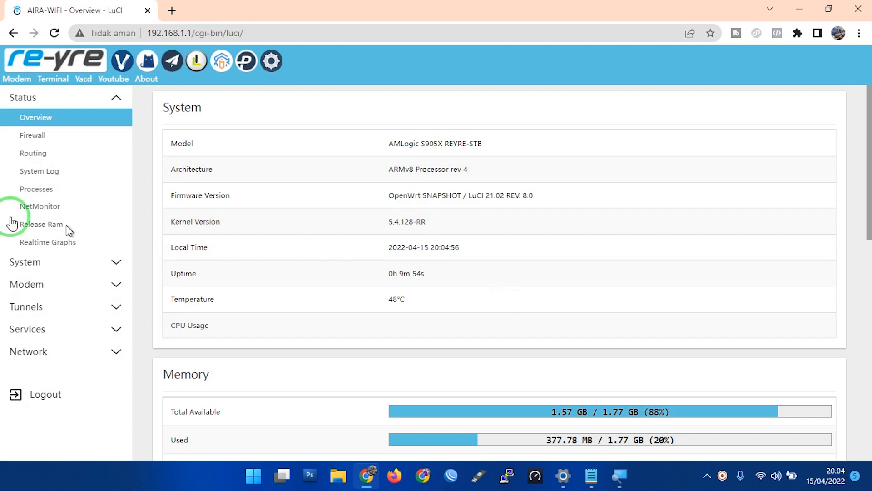
- Open OpenClash on the router, dismiss its popup and disable the running OpenClash service
click(148, 63)
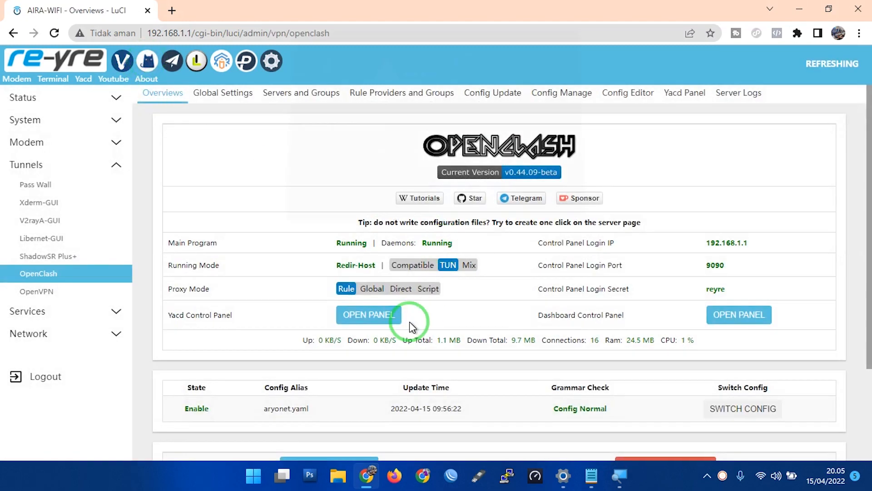
click(536, 203)
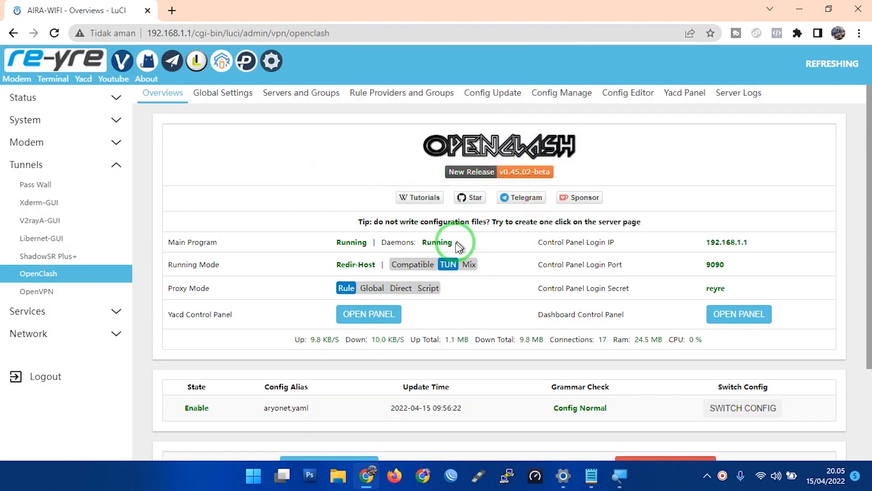
scroll(590, 340, down, 3)
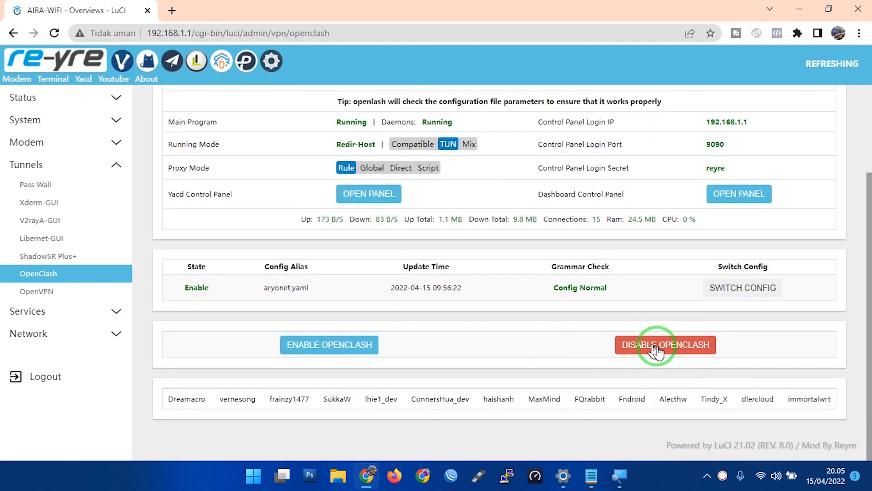
click(658, 346)
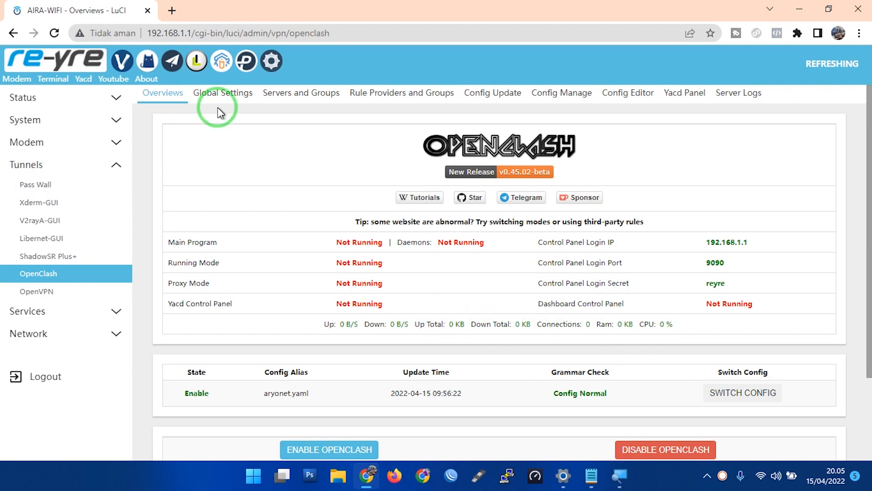
- Set the OpenClash operation mode to redir-host in the global settings
click(206, 99)
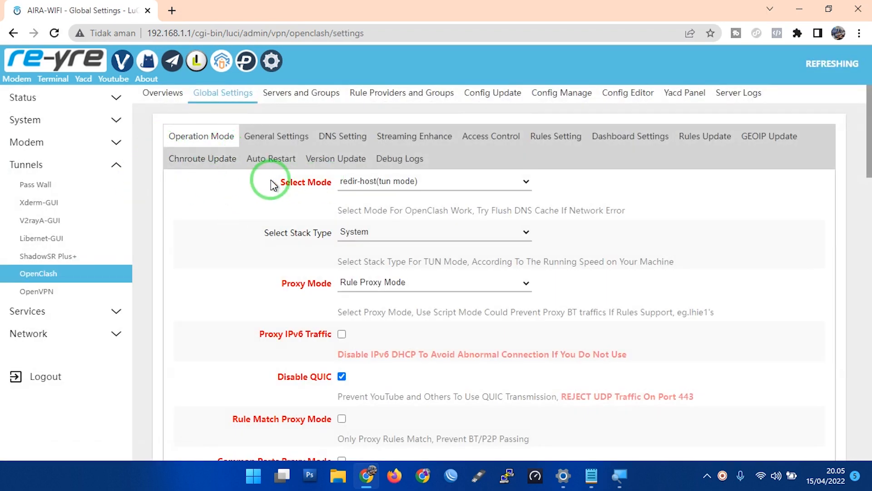
drag(253, 179, 331, 180)
click(397, 184)
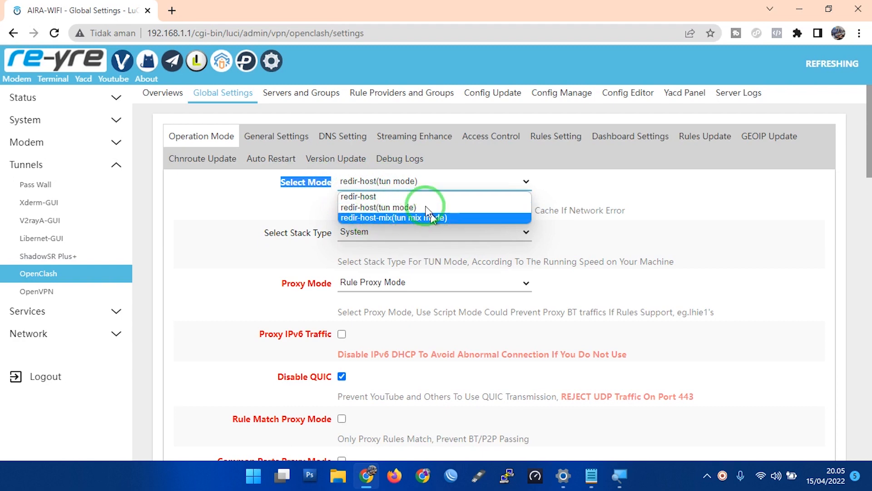
click(384, 197)
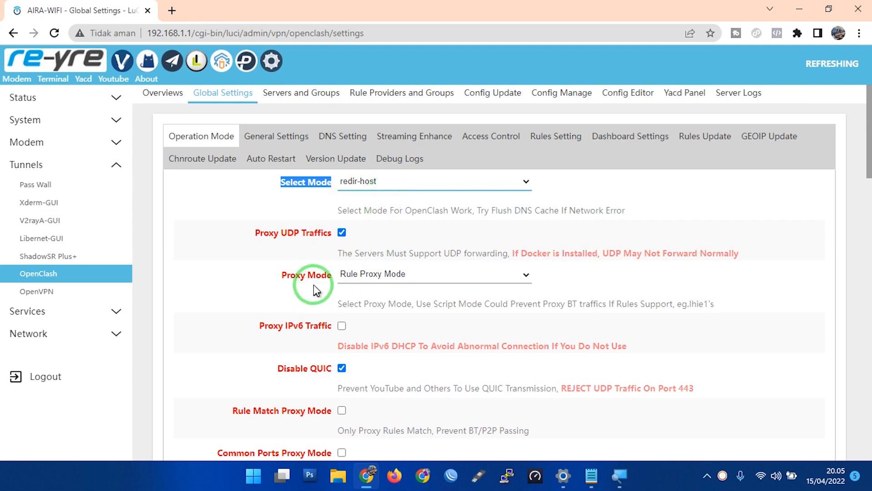
- Set the Proxy Mode to Global Proxy Mode with Proxy UDP Traffics enabled
triple_click(293, 280)
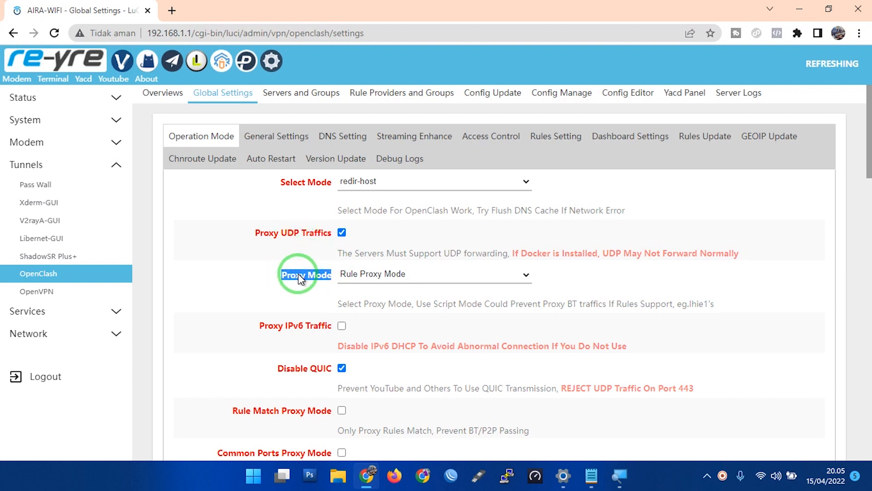
click(362, 274)
click(363, 300)
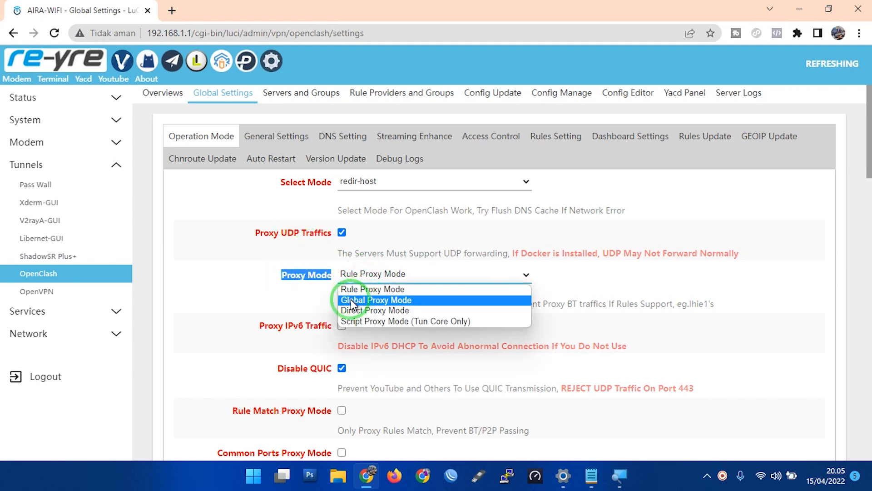
scroll(311, 272, down, 2)
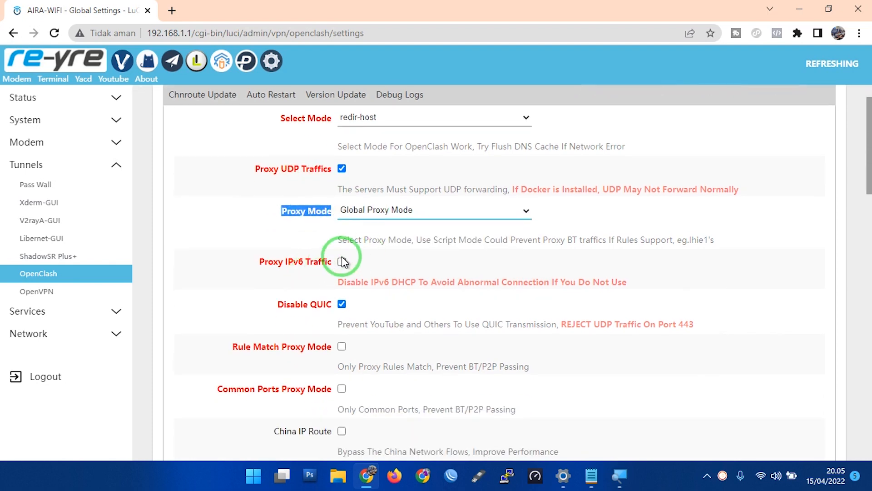
click(342, 169)
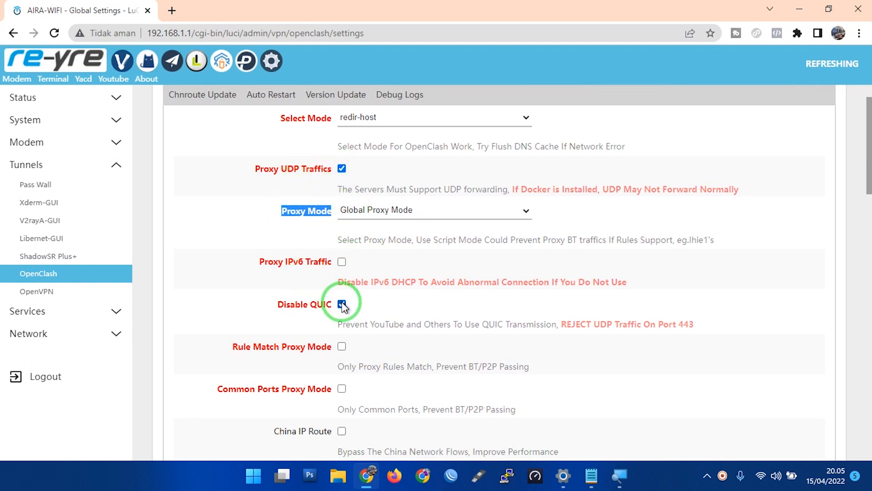
- Commit the changed OpenClash global settings
scroll(552, 303, down, 5)
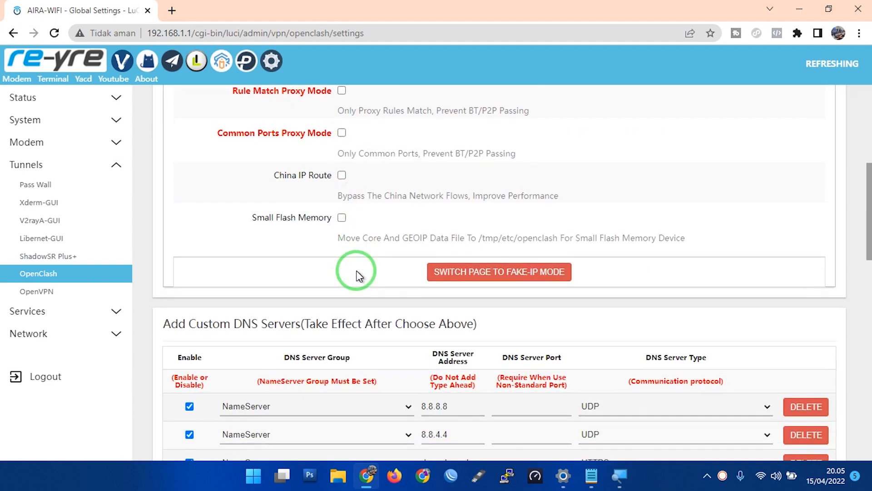
scroll(356, 275, down, 10)
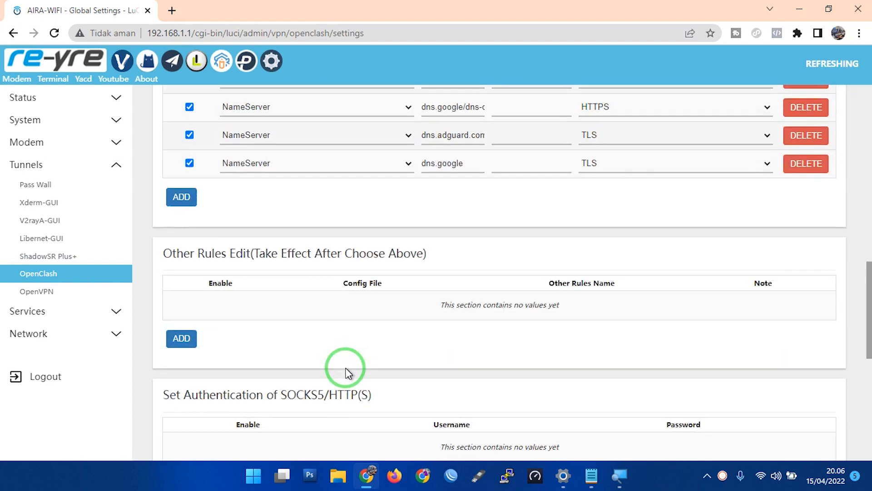
scroll(346, 370, down, 5)
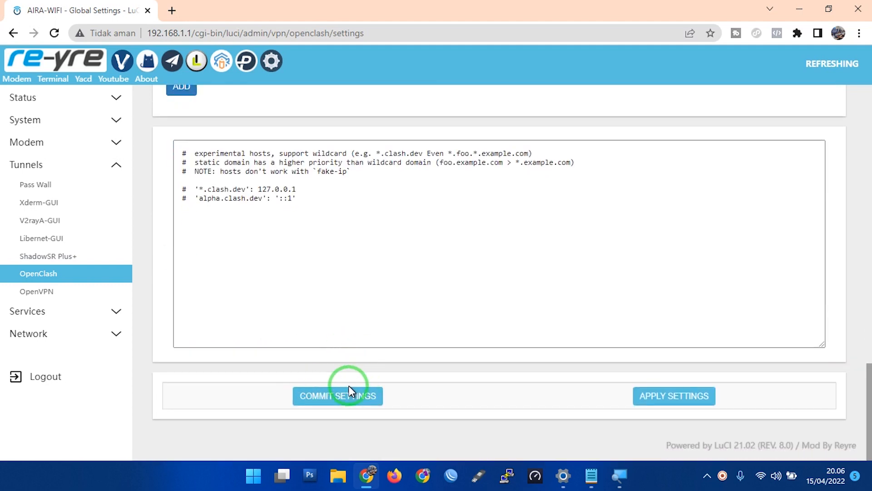
click(344, 400)
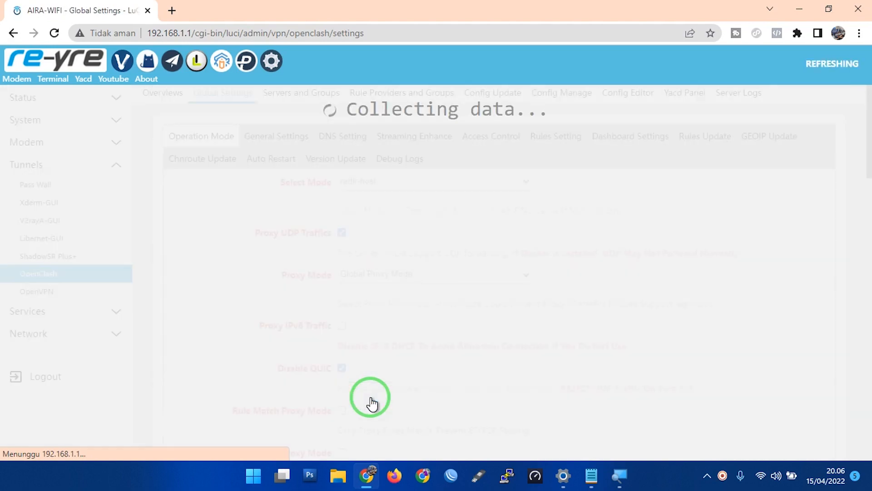
scroll(727, 395, down, 15)
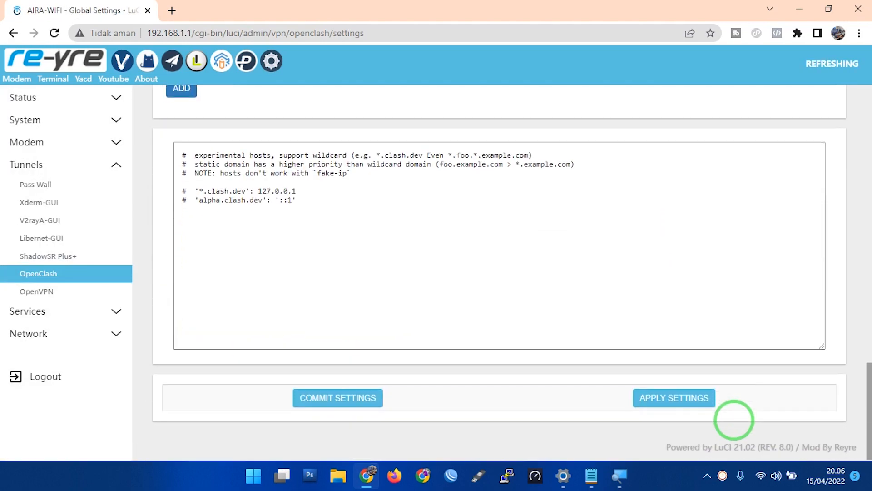
scroll(530, 383, up, 15)
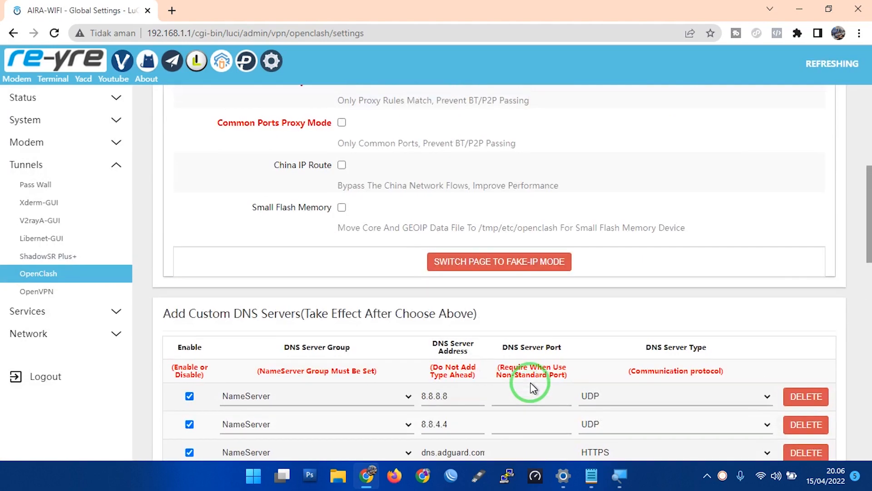
scroll(522, 377, up, 1)
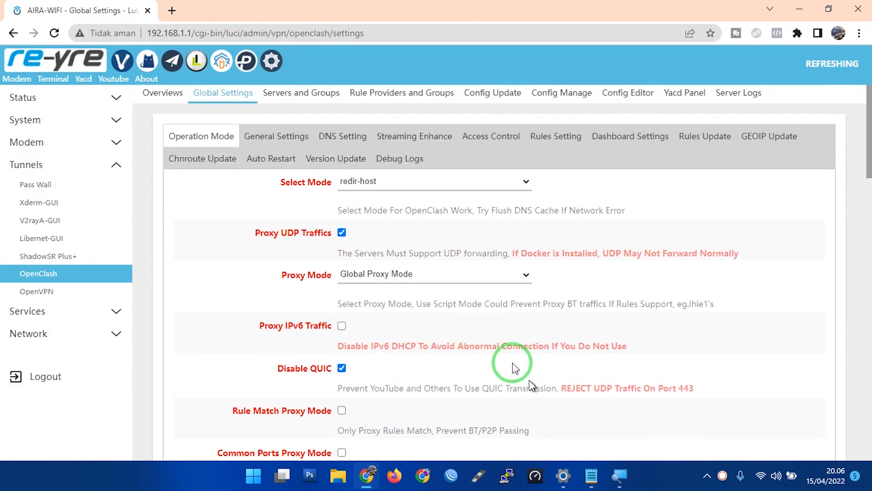
- Delete the load-balance proxy groups SOSMED and LB of aryonet.yaml from the OpenClash servers and groups
click(299, 102)
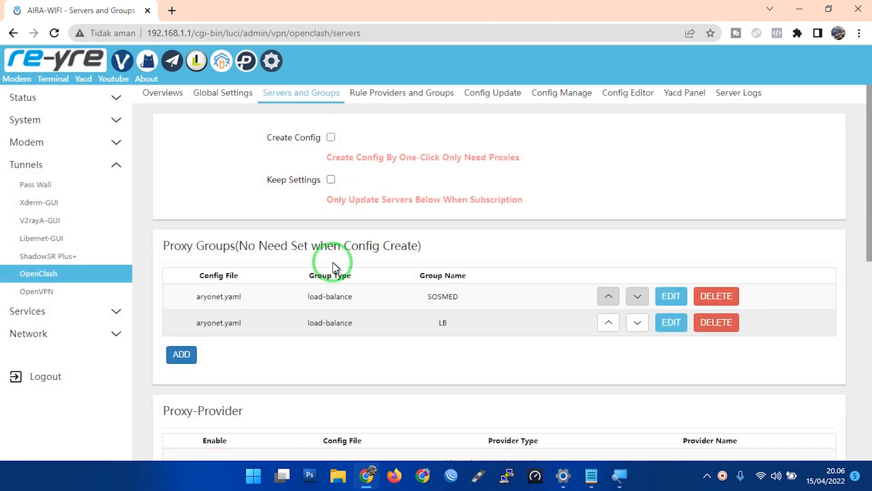
scroll(573, 311, down, 2)
scroll(573, 310, up, 2)
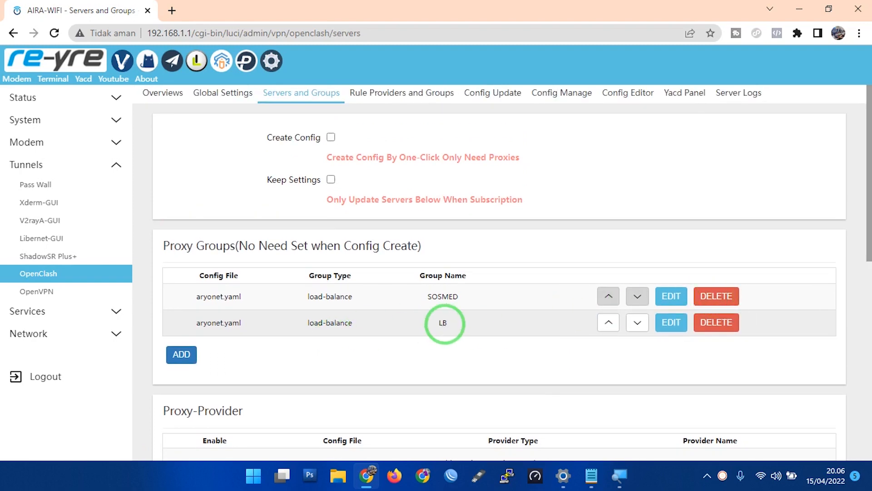
scroll(445, 324, down, 7)
scroll(444, 323, up, 5)
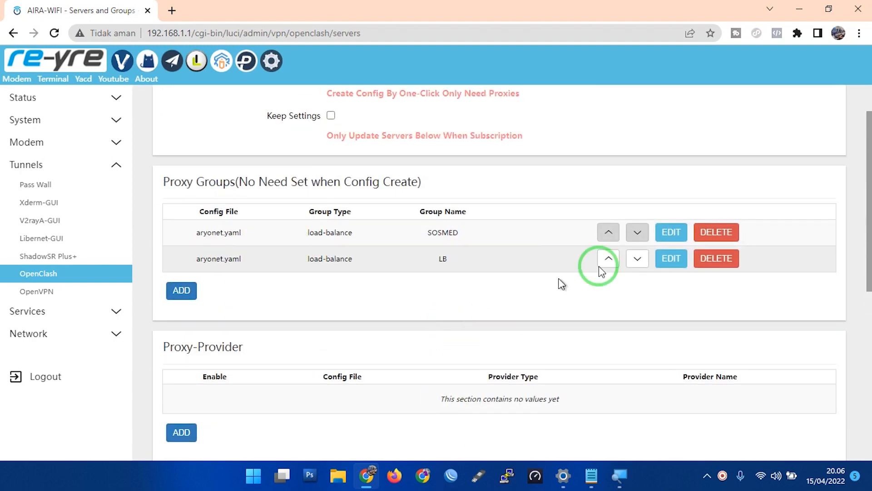
click(716, 269)
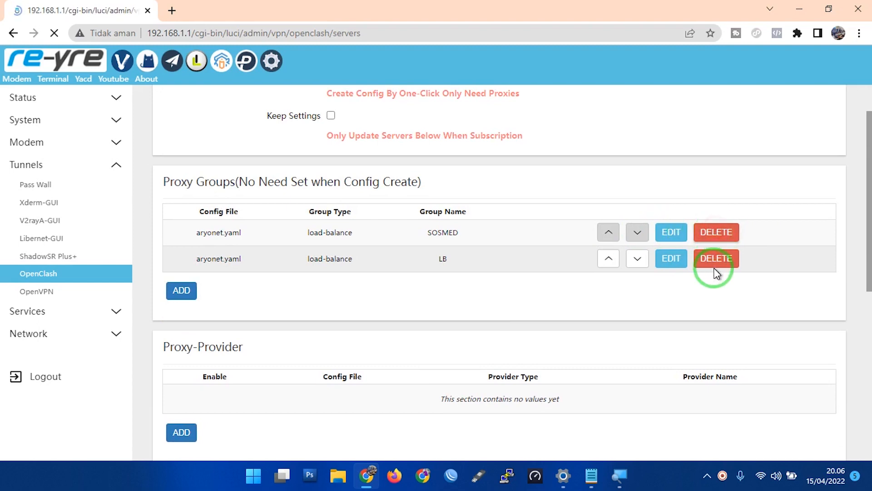
click(714, 296)
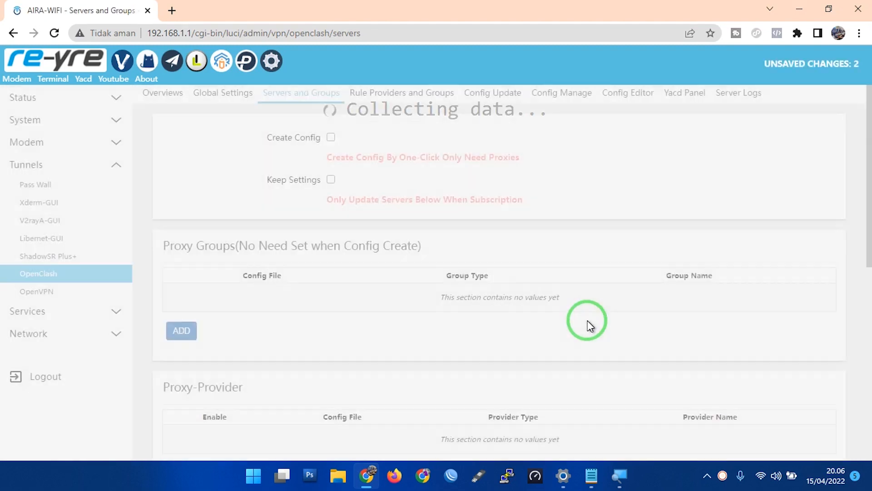
- Delete the three trojan proxies sg-ovh, sggs and melbi of aryonet.yaml from the Proxies list
scroll(588, 320, down, 8)
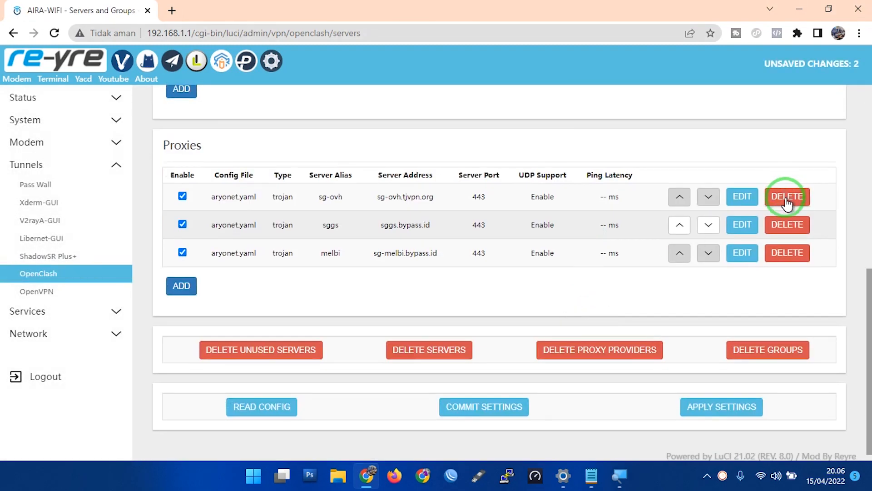
click(788, 200)
scroll(768, 281, down, 4)
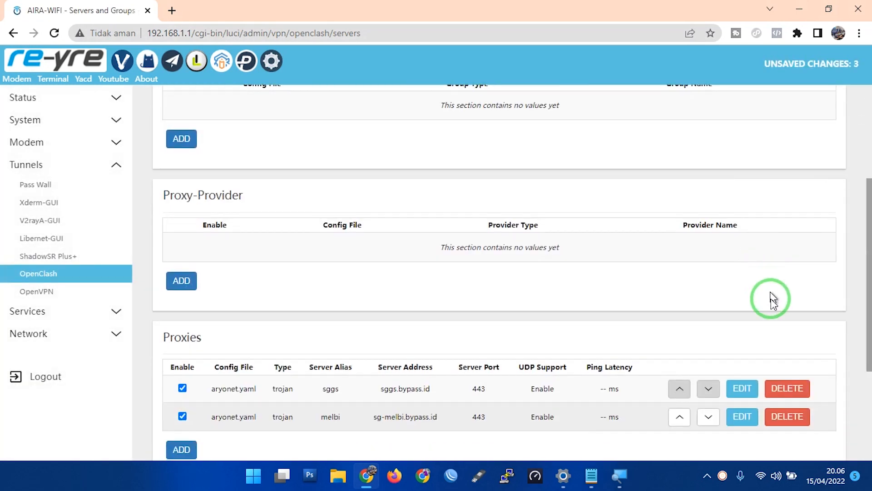
click(781, 390)
scroll(786, 374, down, 1)
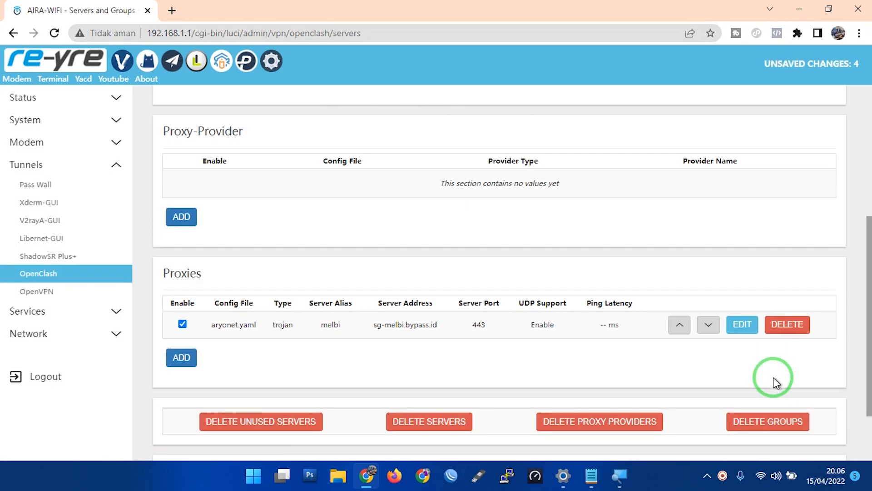
click(789, 330)
- Switch to Notepad and copy the trojan gfw account link for id-1.tjvpn.org with port 443
click(593, 477)
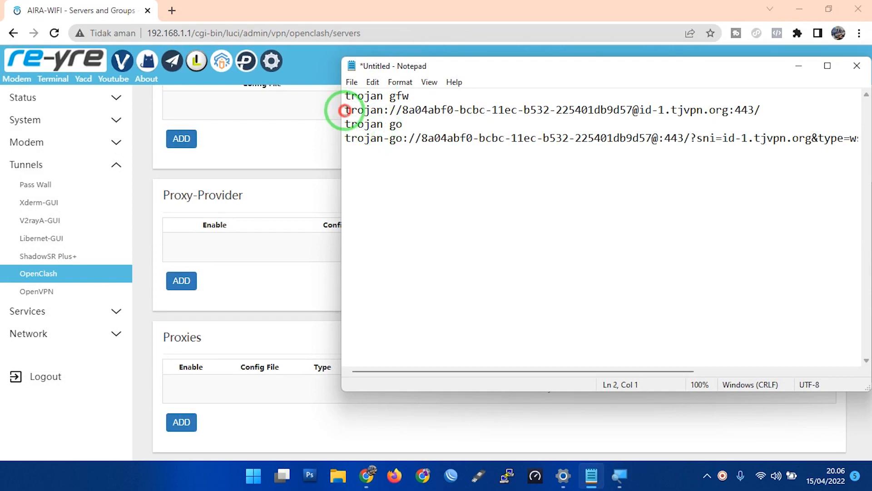
drag(345, 109, 756, 111)
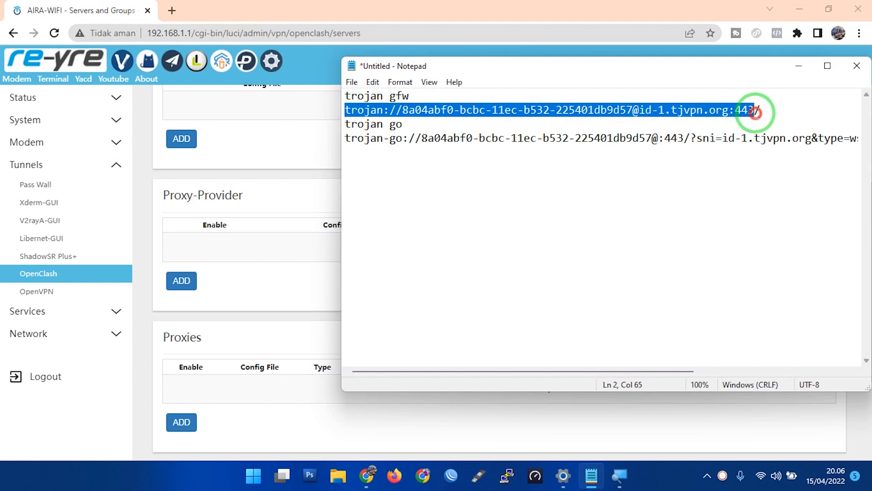
right_click(730, 109)
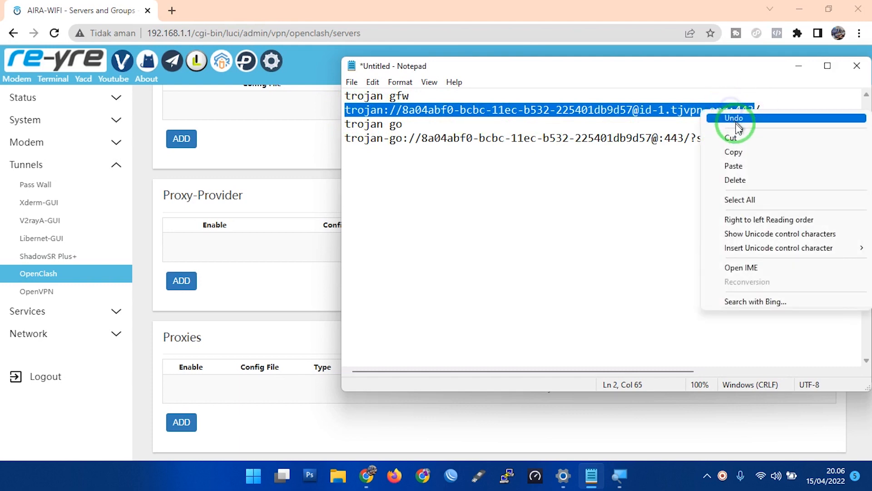
click(739, 150)
drag(697, 139, 738, 146)
click(516, 254)
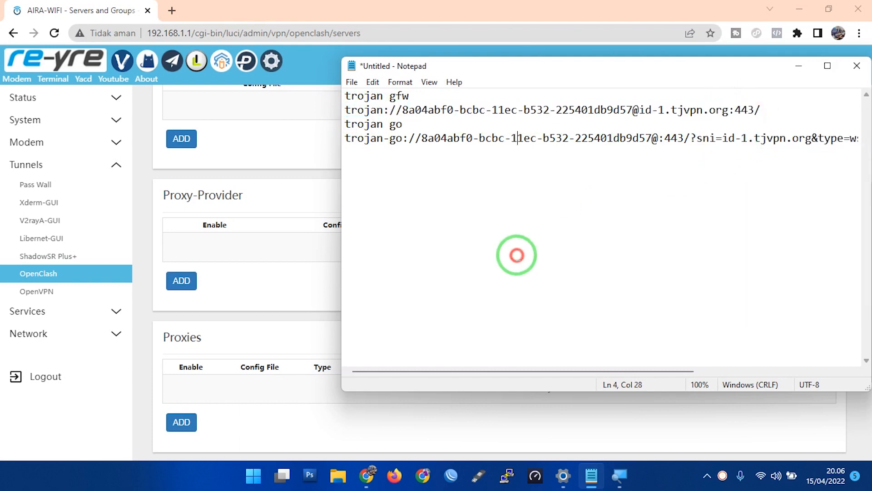
- Return to the OpenClash servers page in the browser and add a new server entry under Proxies
click(252, 316)
scroll(272, 313, down, 3)
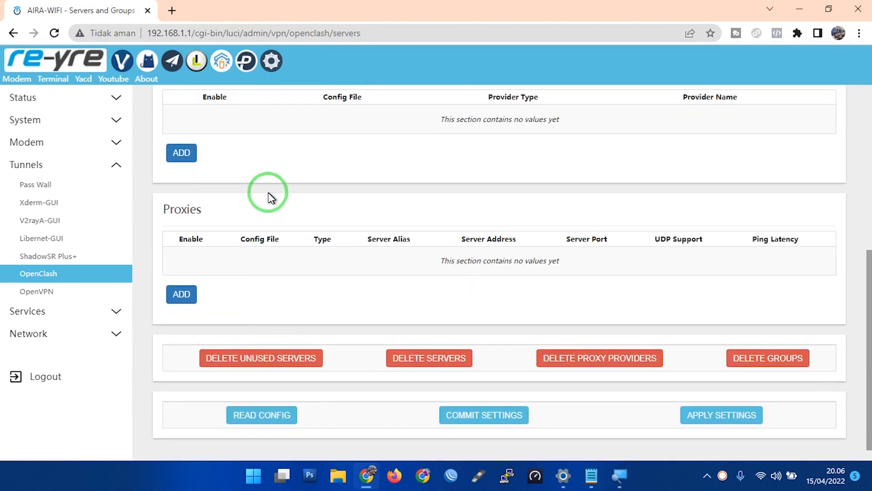
scroll(267, 191, up, 2)
scroll(216, 194, up, 3)
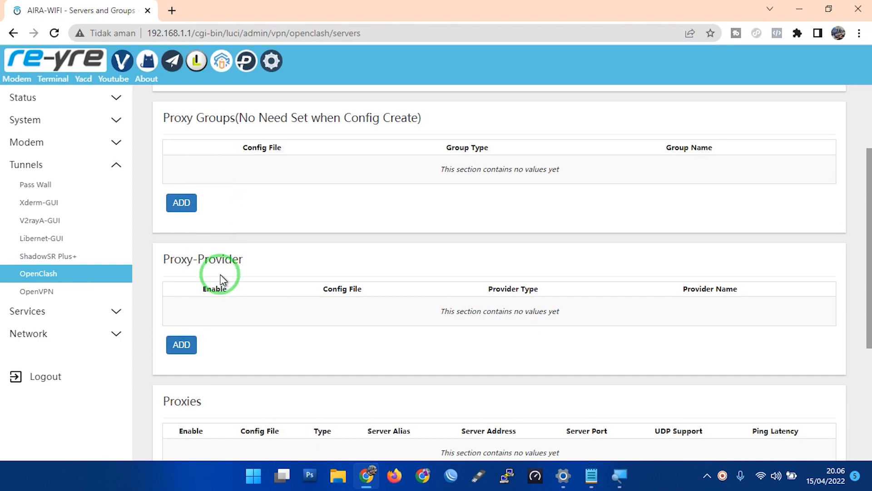
scroll(221, 278, down, 3)
drag(166, 274, 210, 278)
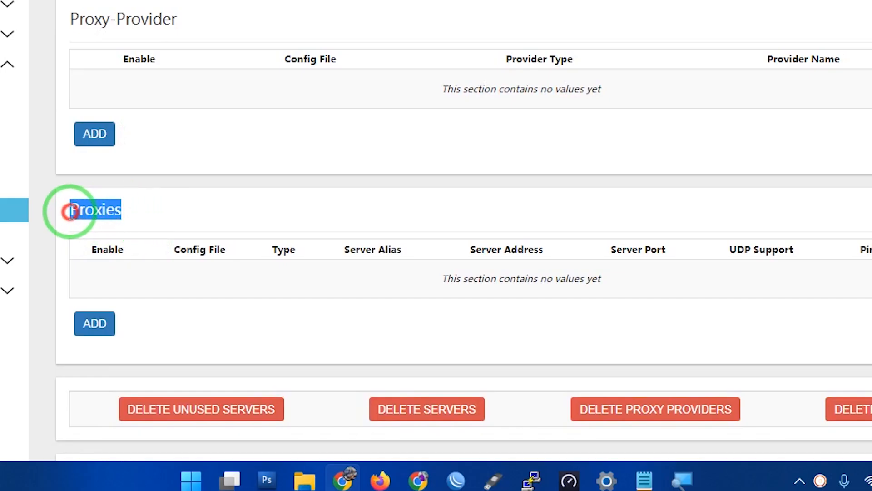
drag(69, 209, 167, 218)
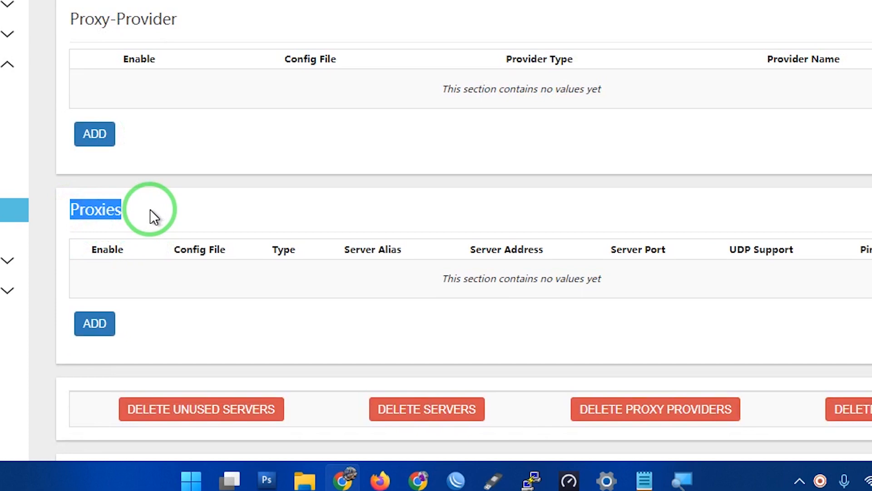
click(94, 324)
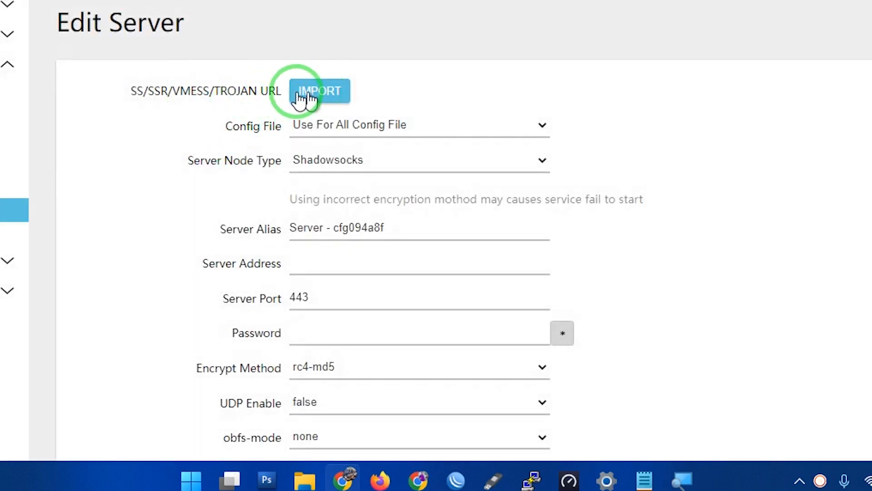
- Import the copied Trojan URL, including its account password, into the new server entry
click(318, 96)
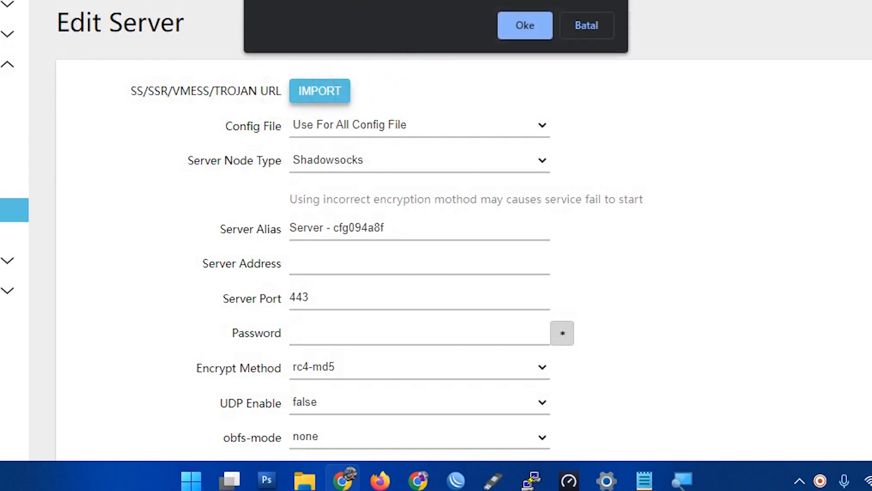
right_click(350, 2)
click(391, 94)
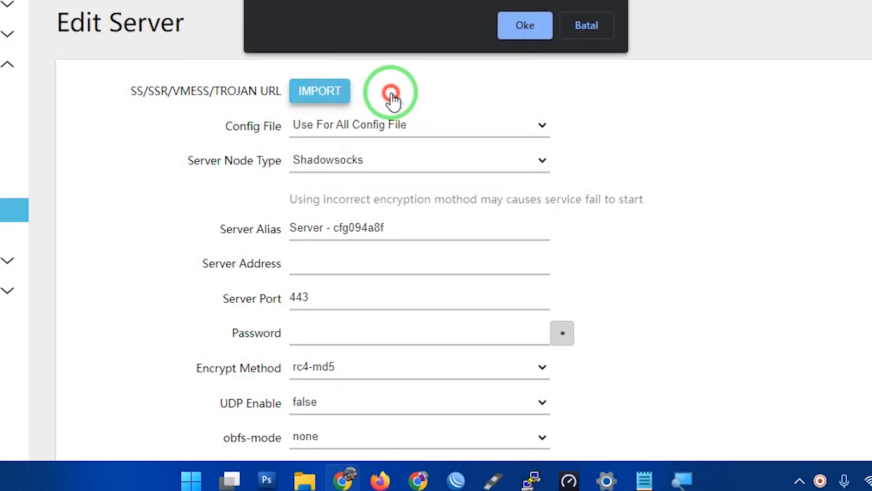
click(524, 28)
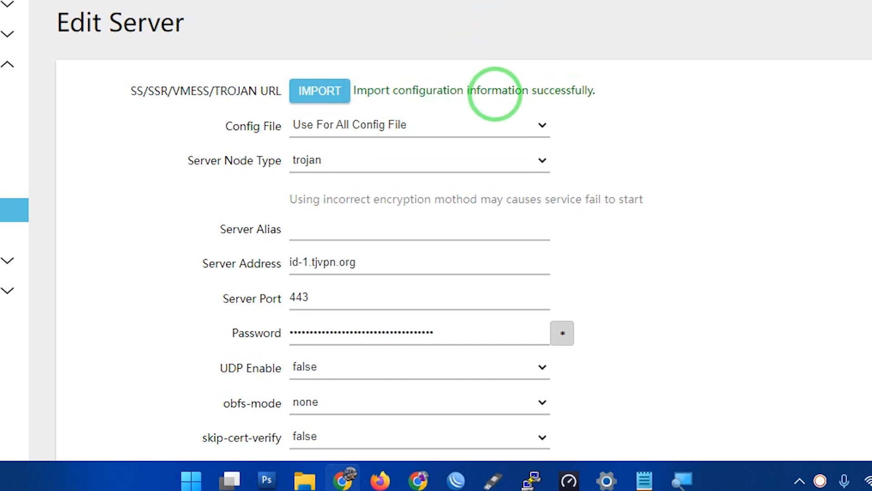
drag(356, 91, 591, 97)
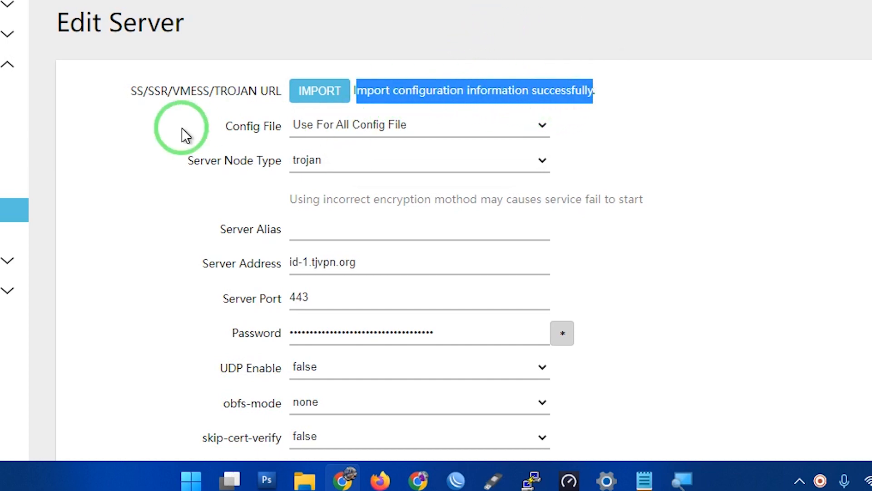
click(181, 128)
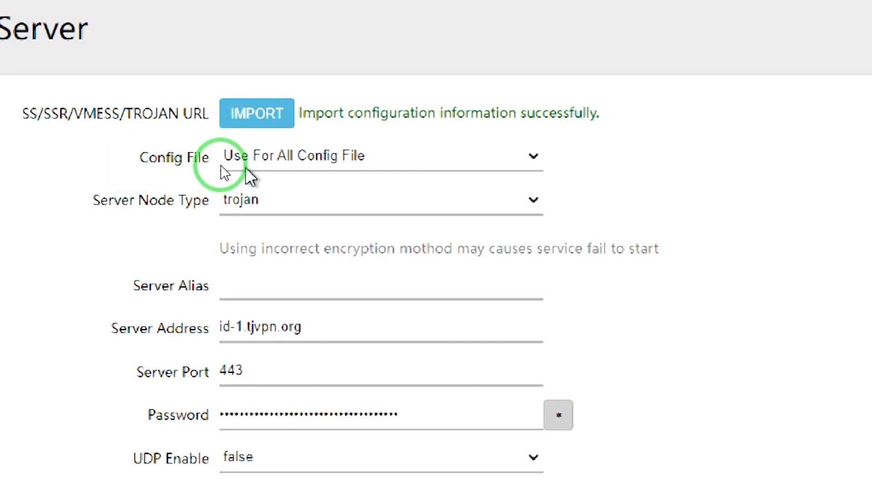
- Assign the new server to the config file aryonet.yaml, keeping trojan as the server node type
click(452, 157)
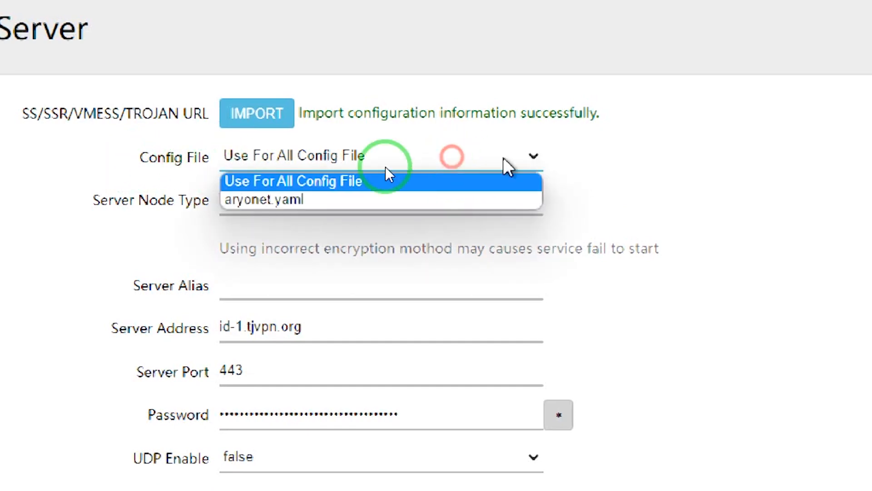
click(247, 199)
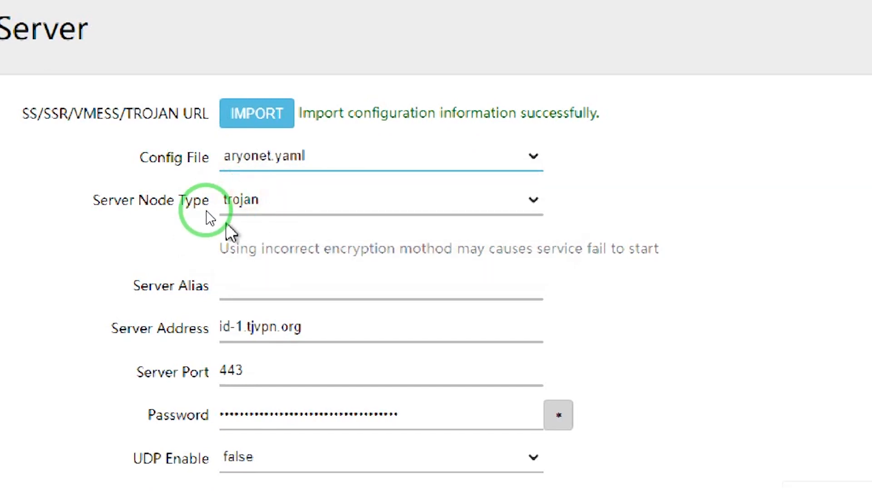
click(248, 203)
click(123, 255)
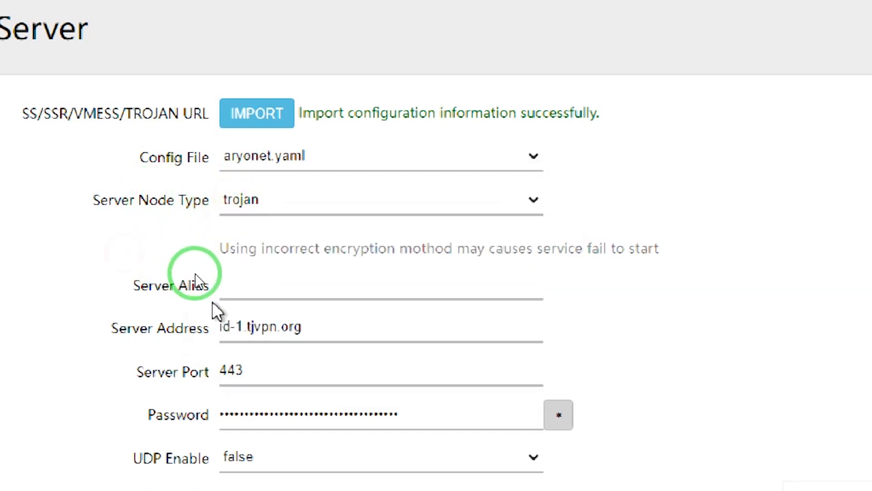
- Set the Server Alias of the new trojan server to ID1
scroll(216, 299, down, 1)
scroll(206, 262, down, 2)
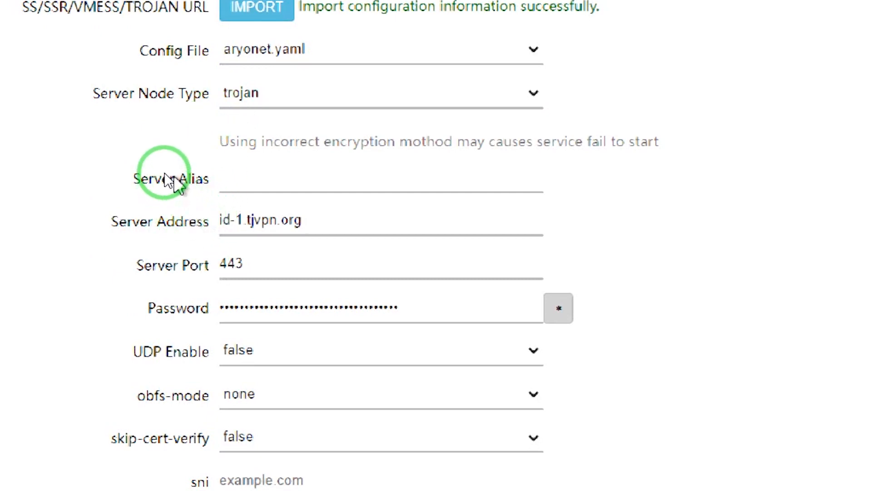
drag(140, 180, 231, 181)
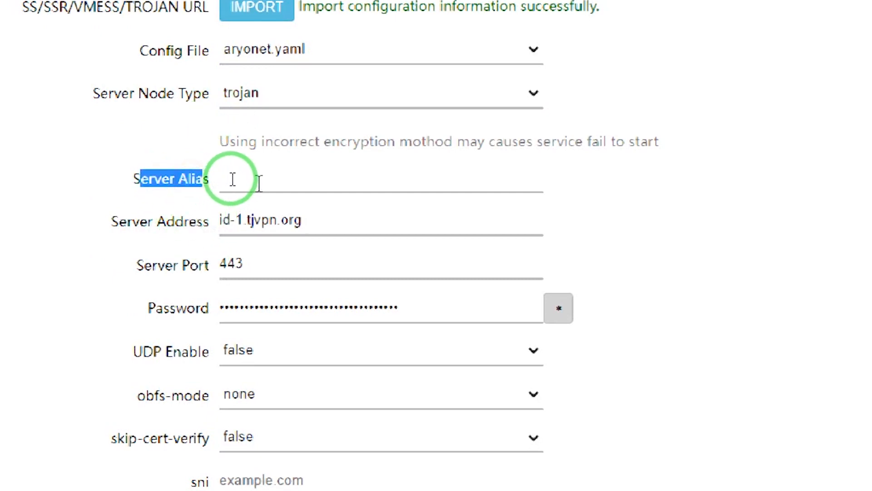
click(233, 179)
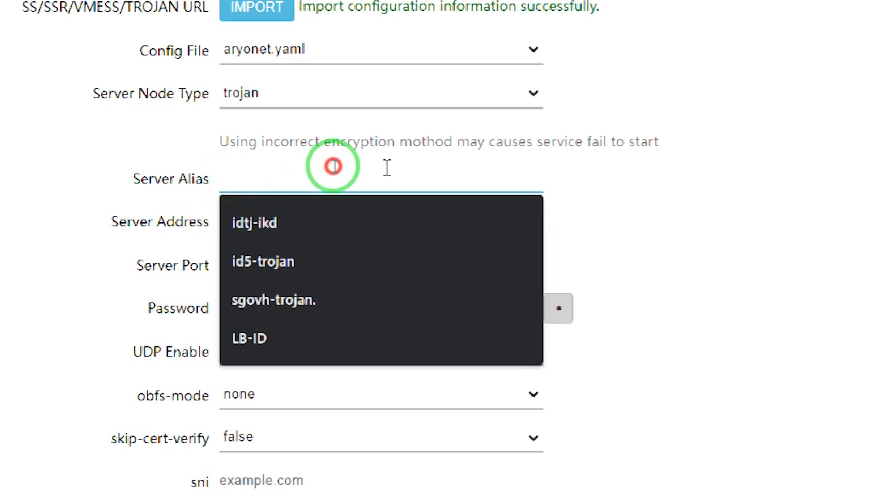
click(71, 223)
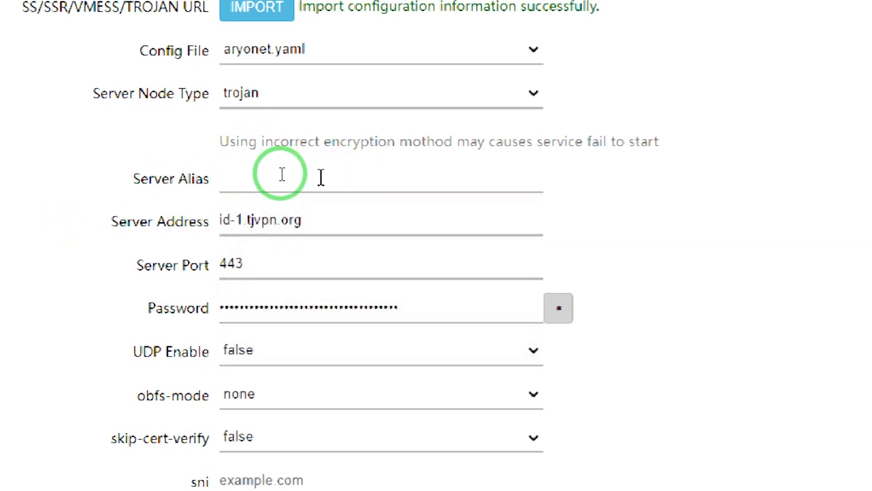
click(281, 175)
text(ID1)
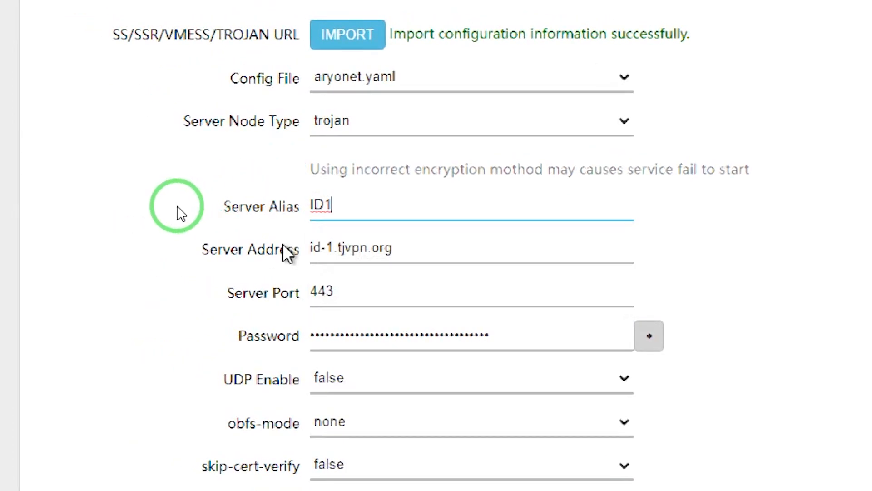
- Set UDP Enable to true for the ID1 server, keeping the imported address, port and password
drag(210, 247, 255, 248)
scroll(259, 254, down, 5)
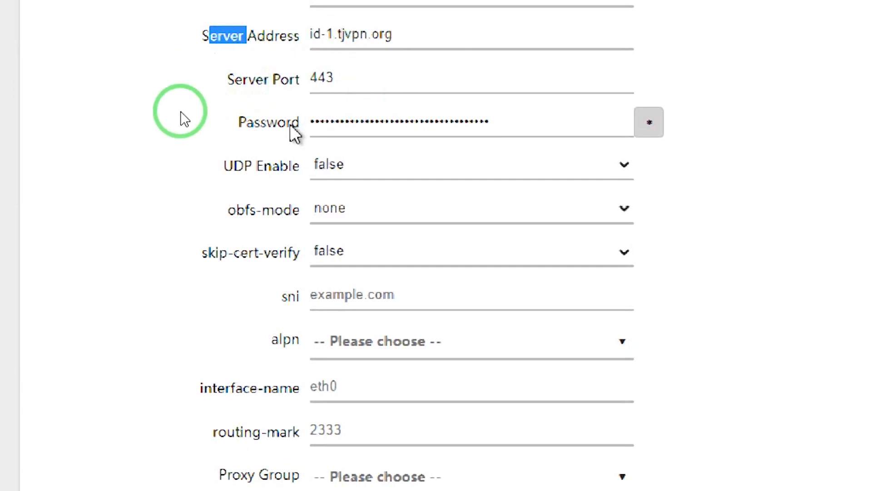
drag(240, 122, 327, 136)
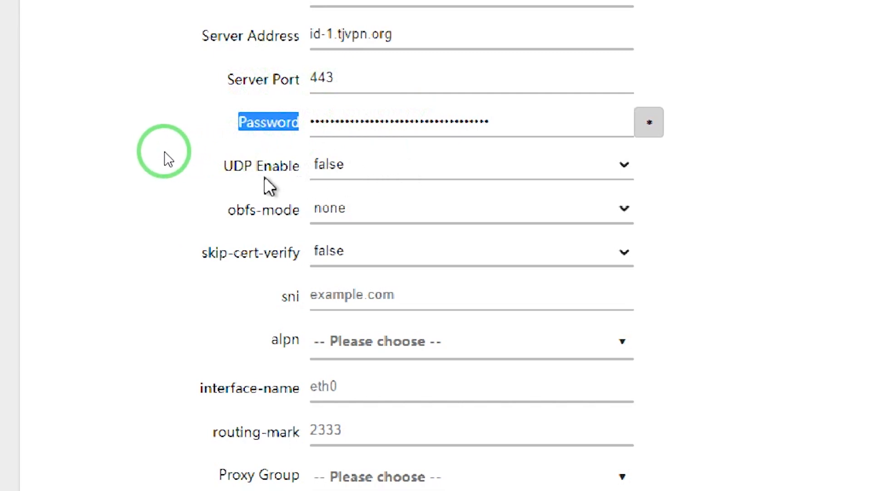
click(340, 171)
click(334, 190)
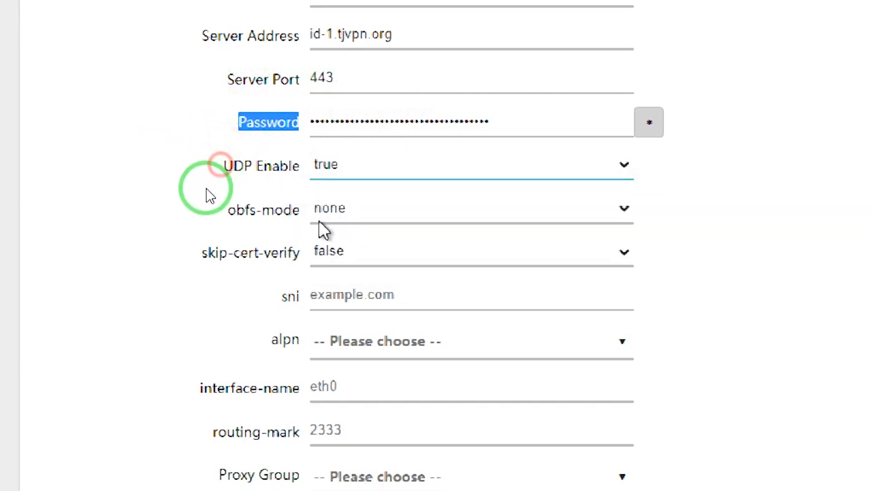
click(139, 181)
- Keep obfs-mode at none and set skip-cert-verify to true for the ID1 server
drag(231, 214, 301, 212)
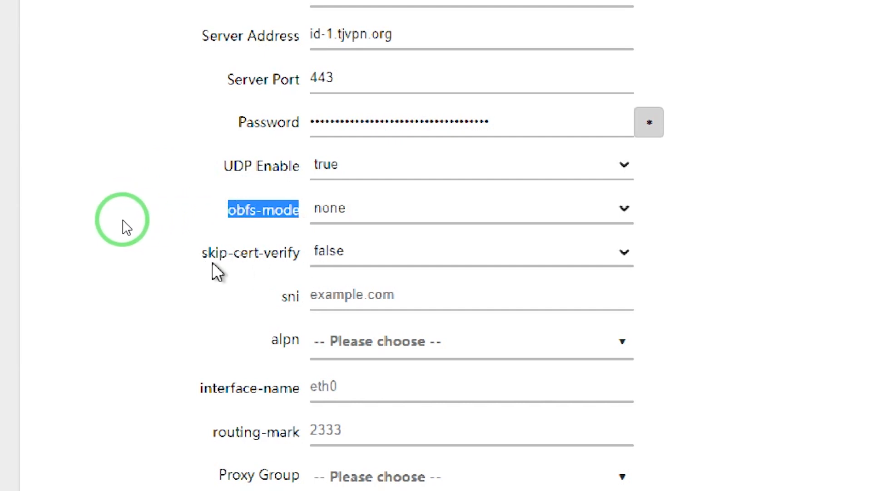
click(366, 210)
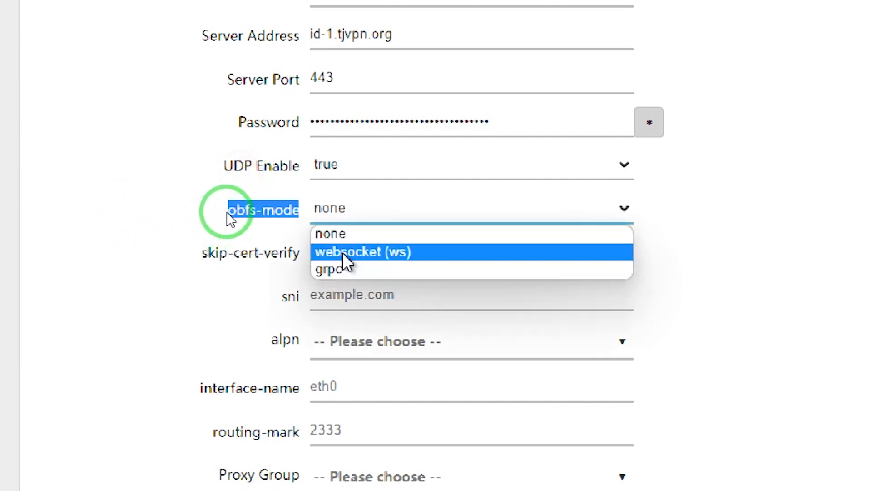
click(144, 178)
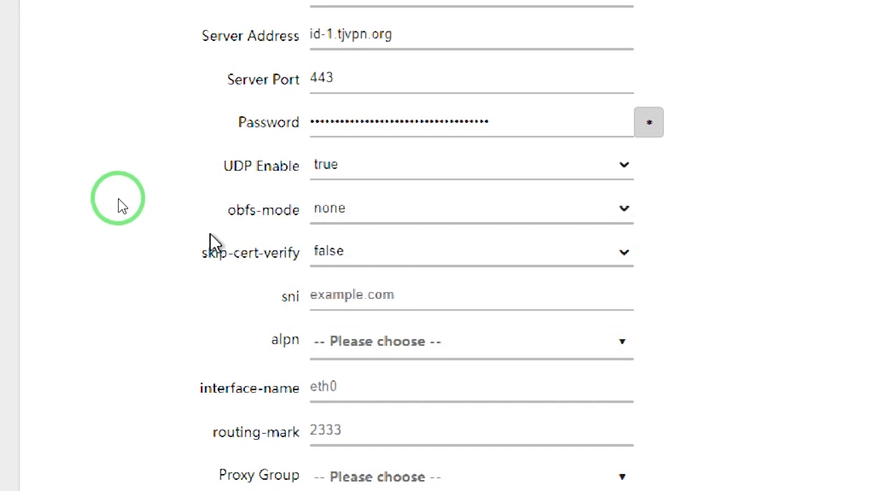
drag(203, 253, 298, 262)
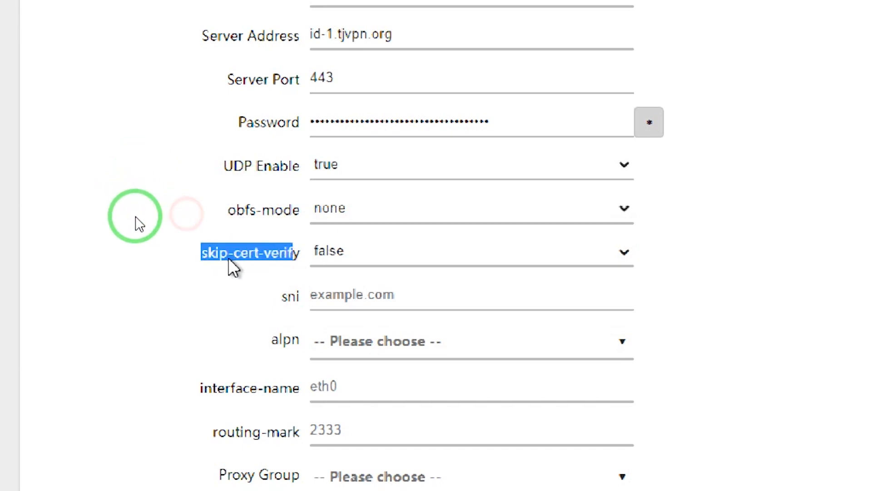
click(379, 255)
click(331, 275)
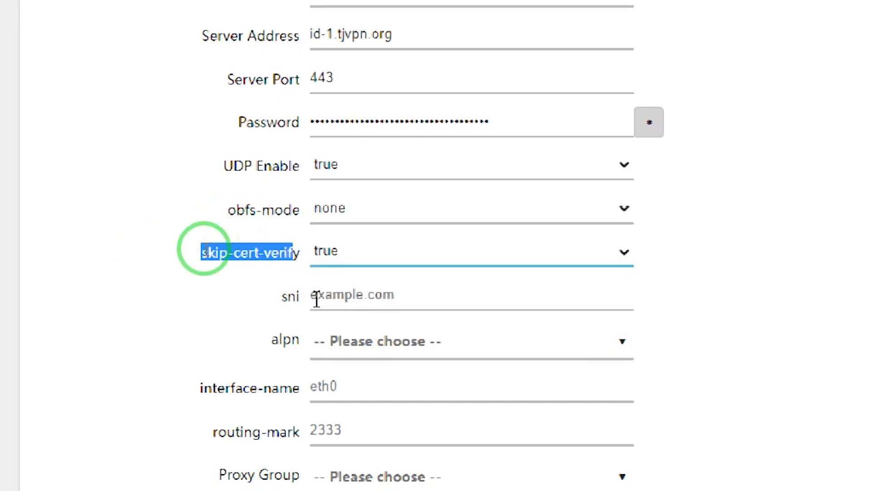
click(195, 284)
- Set the sni of the ID1 trojan server to bing.com
drag(253, 154, 288, 159)
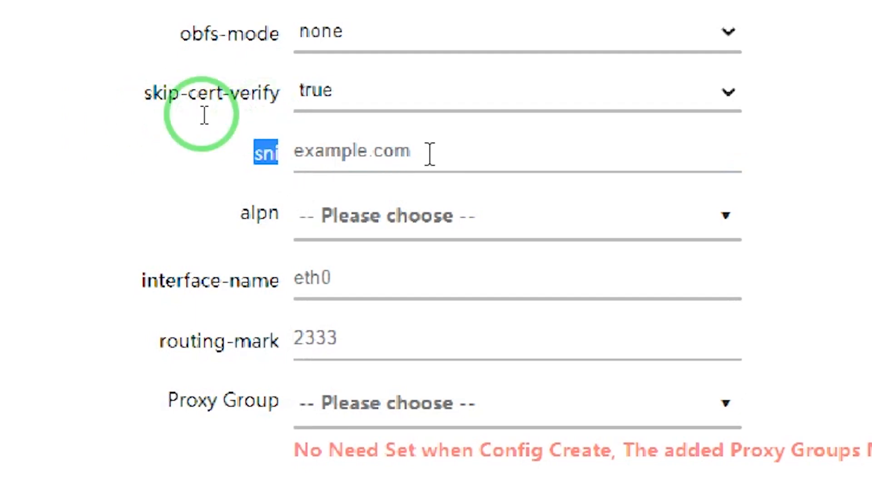
double_click(264, 159)
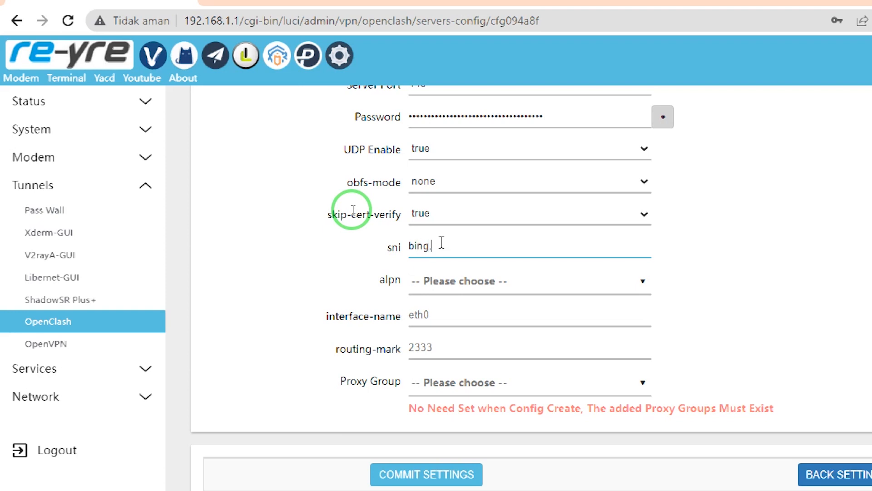
text(.com)
click(260, 292)
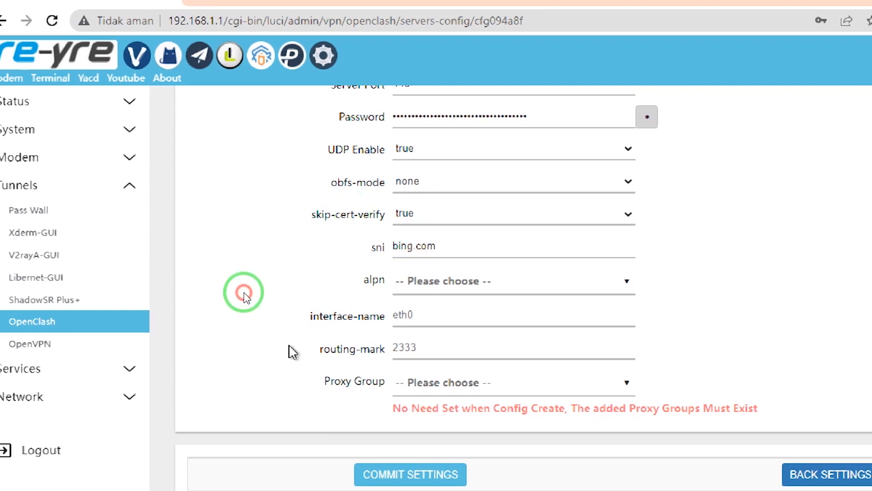
- Leave alpn, interface-name, routing-mark and Proxy Group unset, and commit the ID1 server's settings
drag(311, 237, 379, 281)
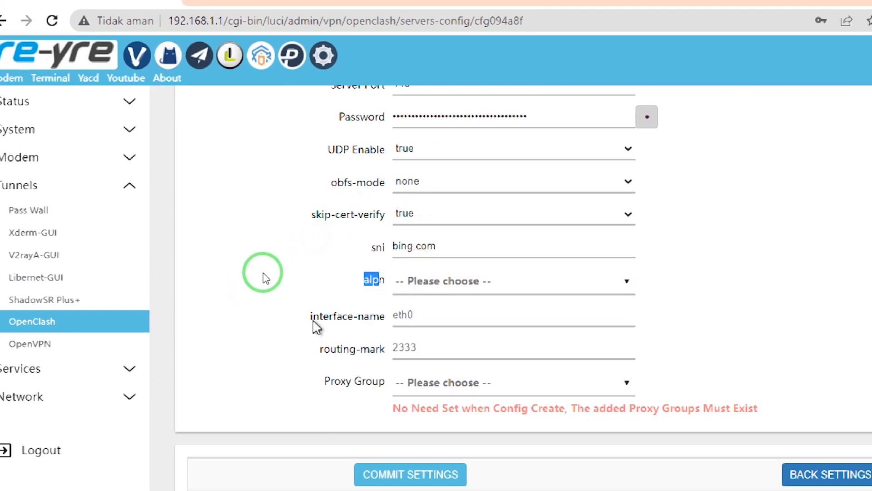
drag(313, 318, 376, 318)
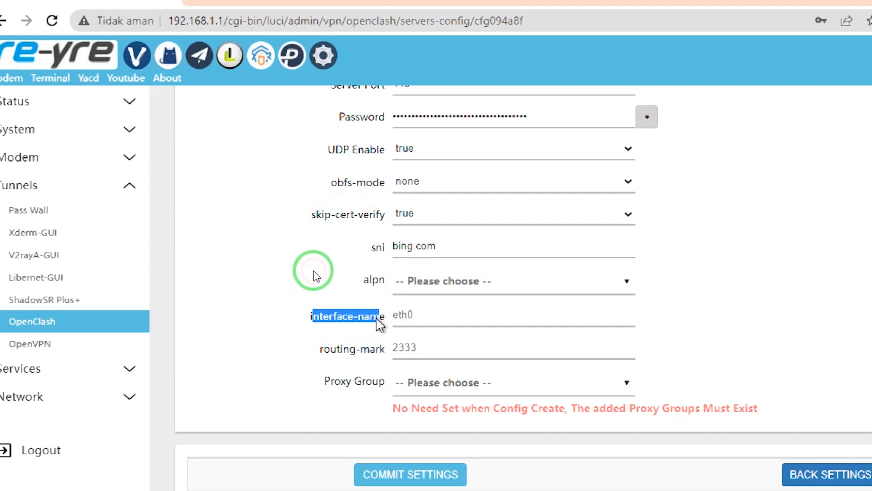
click(425, 318)
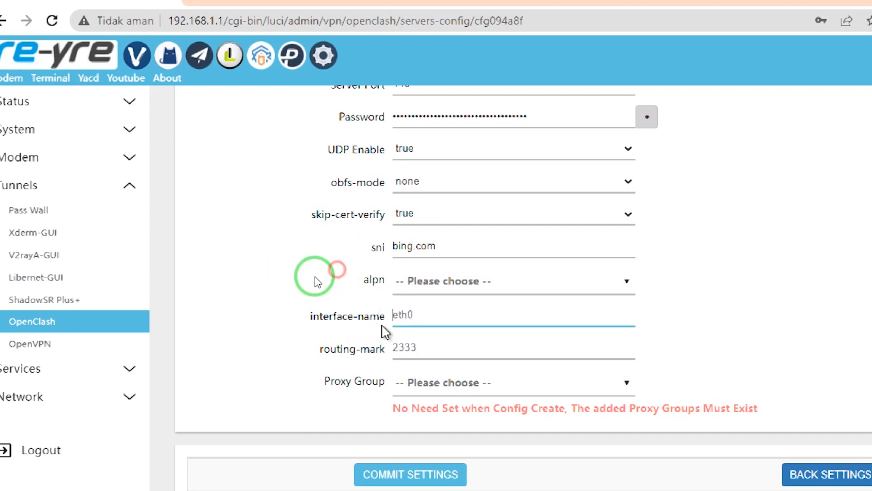
drag(311, 321, 387, 328)
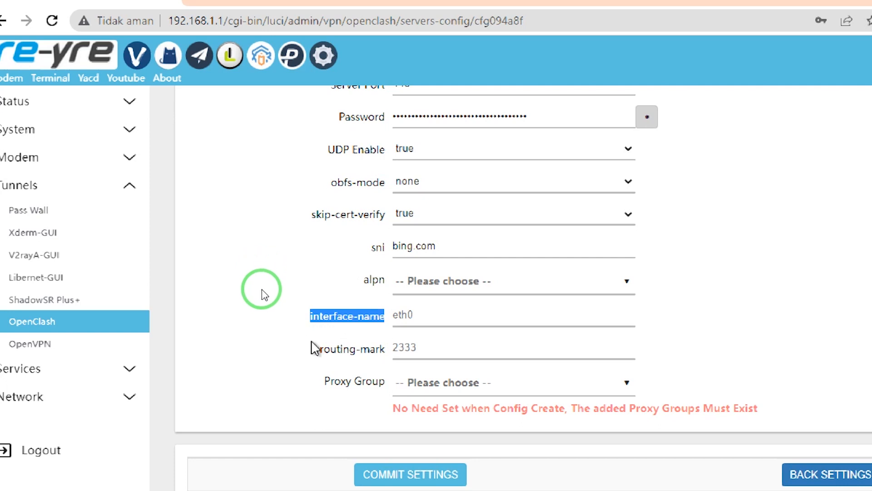
drag(320, 349, 387, 352)
click(327, 357)
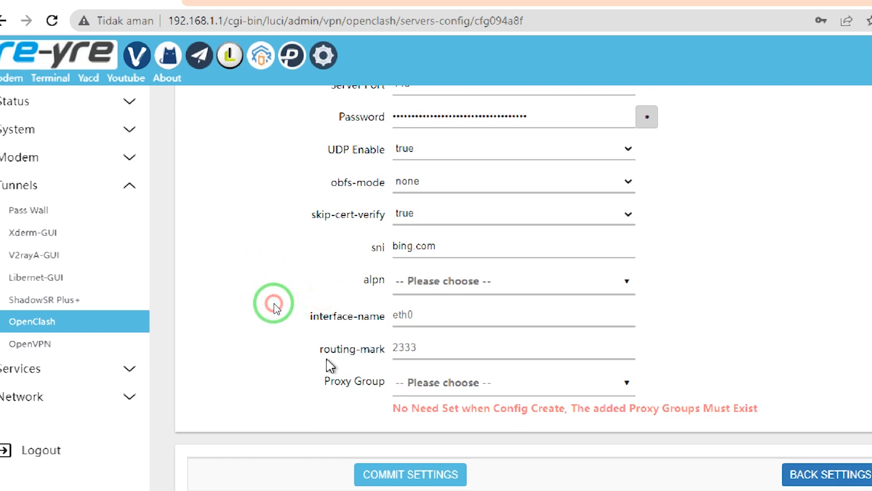
drag(313, 352, 386, 352)
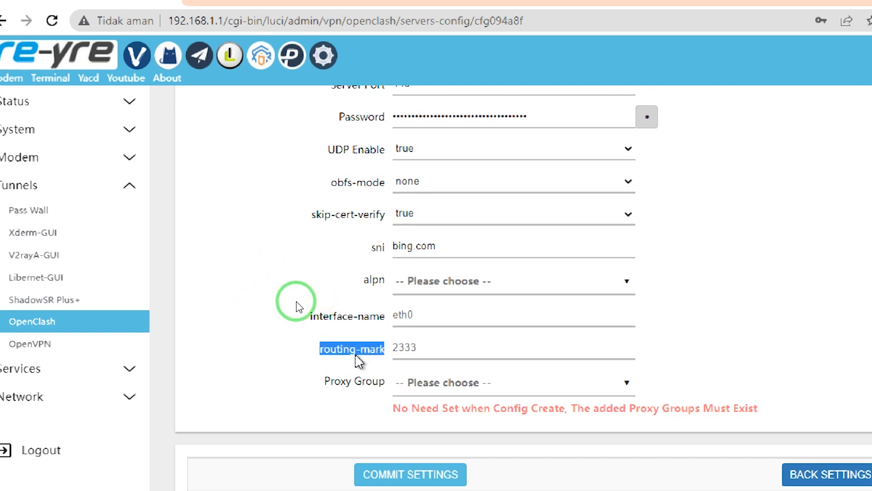
drag(324, 381, 382, 385)
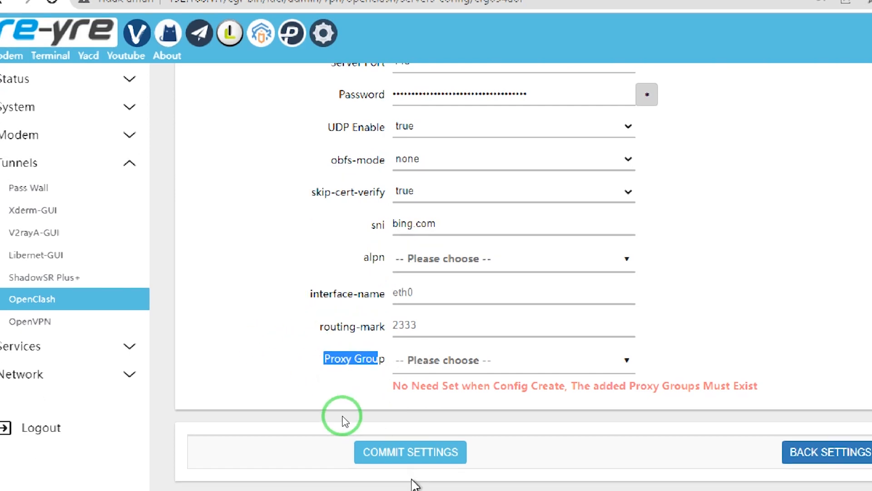
click(397, 453)
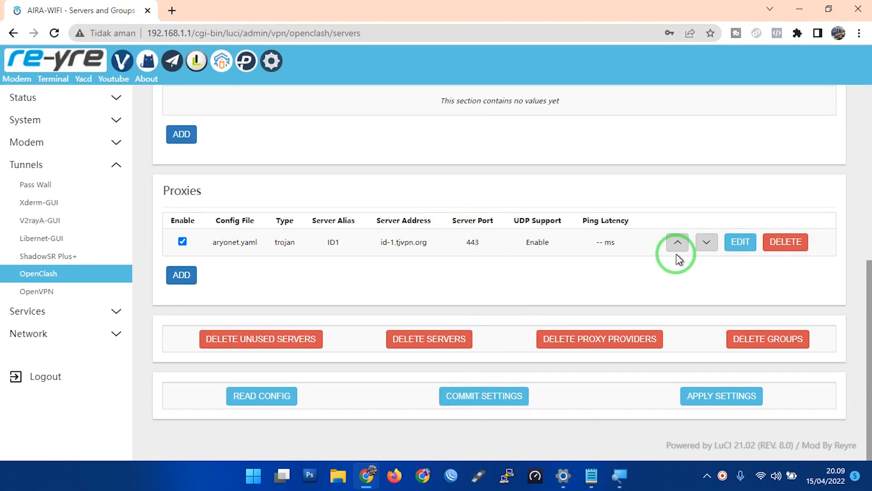
- Commit and apply the servers and groups settings, dismissing the alert shown during startup
click(498, 399)
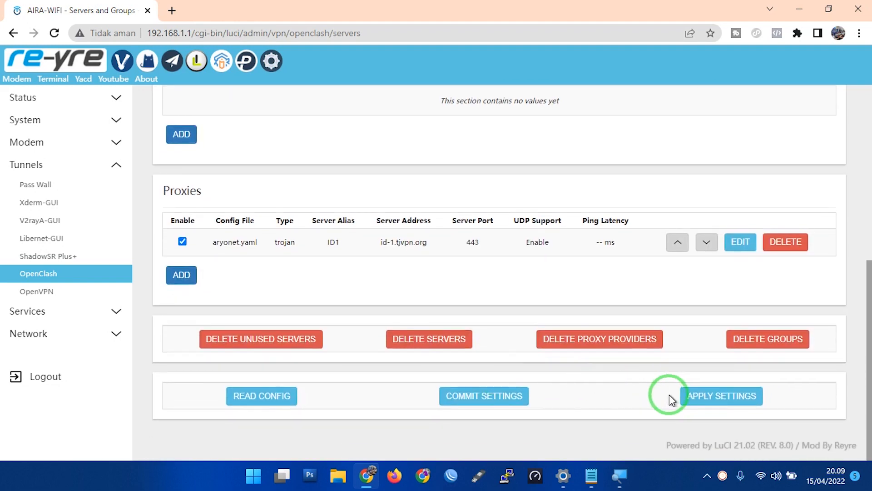
click(722, 399)
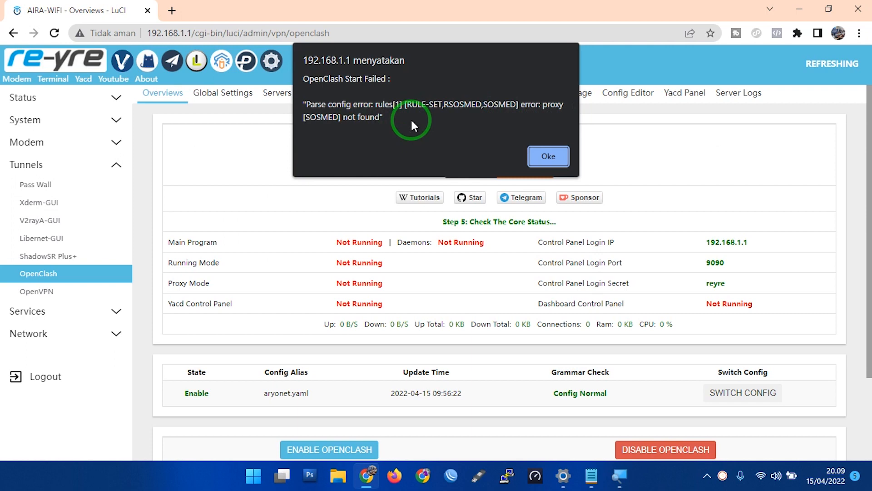
click(541, 157)
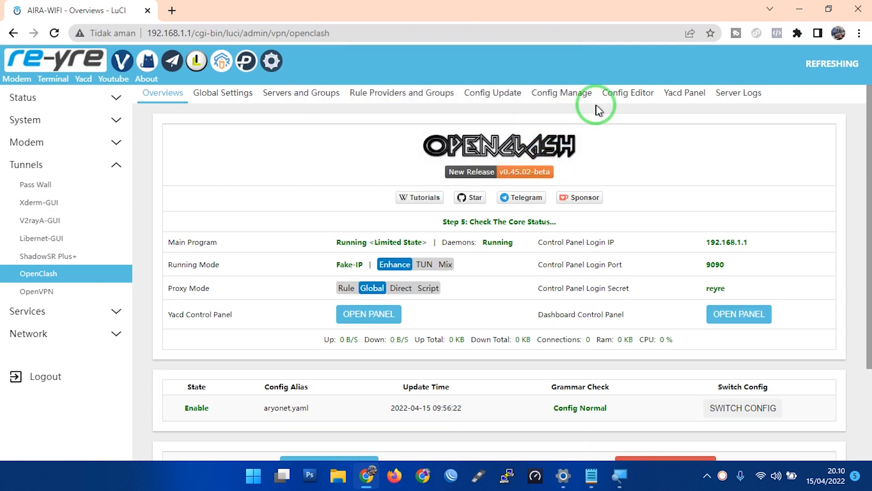
- Examine the editable aryonet.yaml in the config manager, checking its rules, proxy-groups and ID1 proxy entry
click(550, 97)
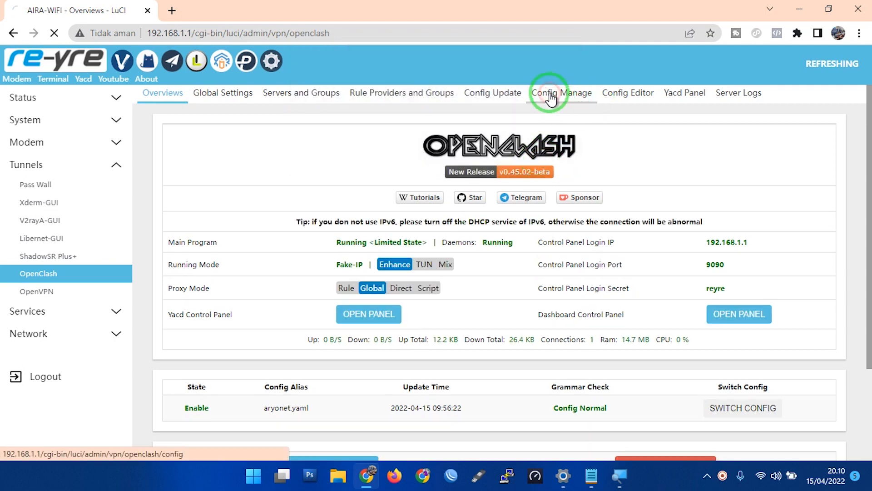
scroll(490, 208, down, 1)
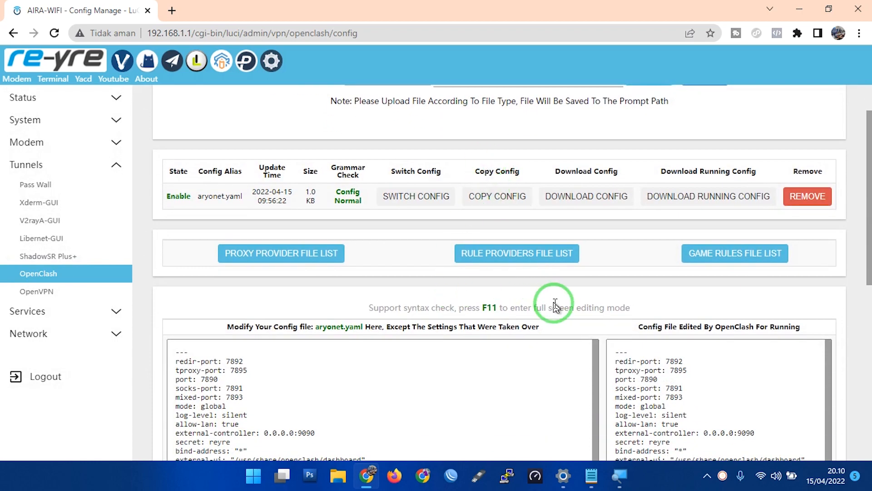
drag(865, 247, 867, 431)
scroll(443, 317, up, 3)
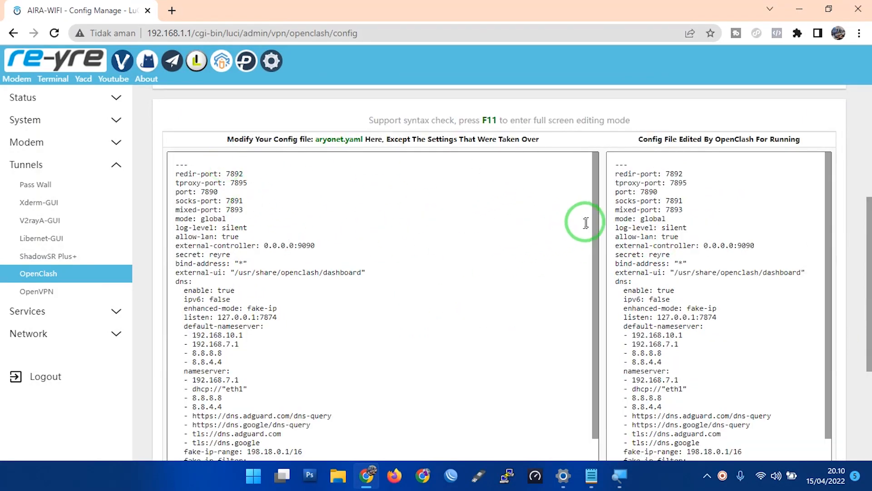
drag(594, 213, 588, 318)
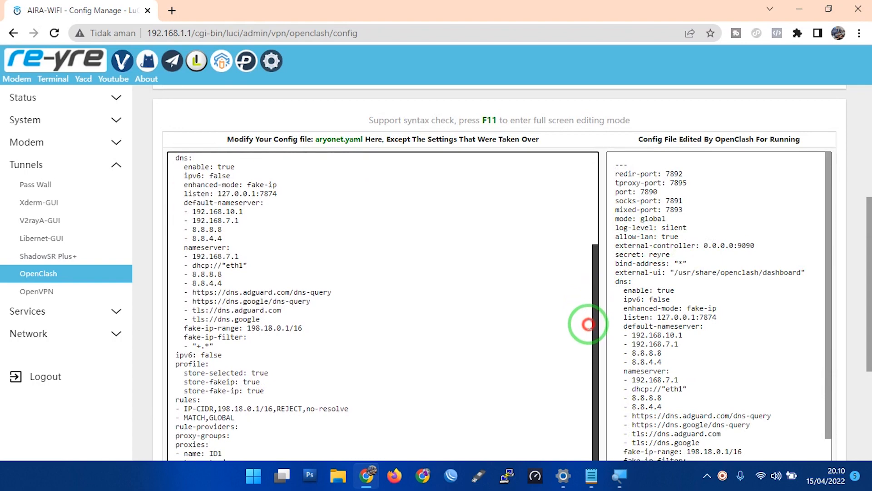
scroll(438, 345, down, 5)
scroll(440, 323, up, 5)
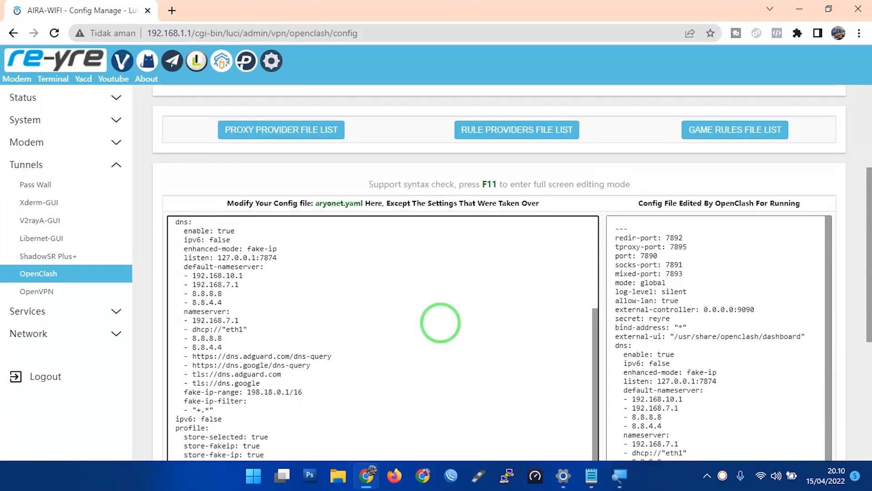
scroll(440, 322, down, 4)
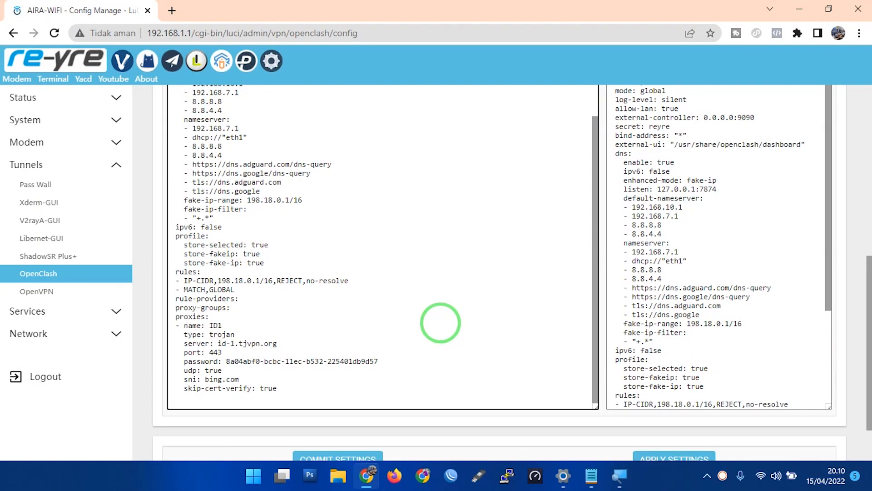
scroll(440, 323, up, 5)
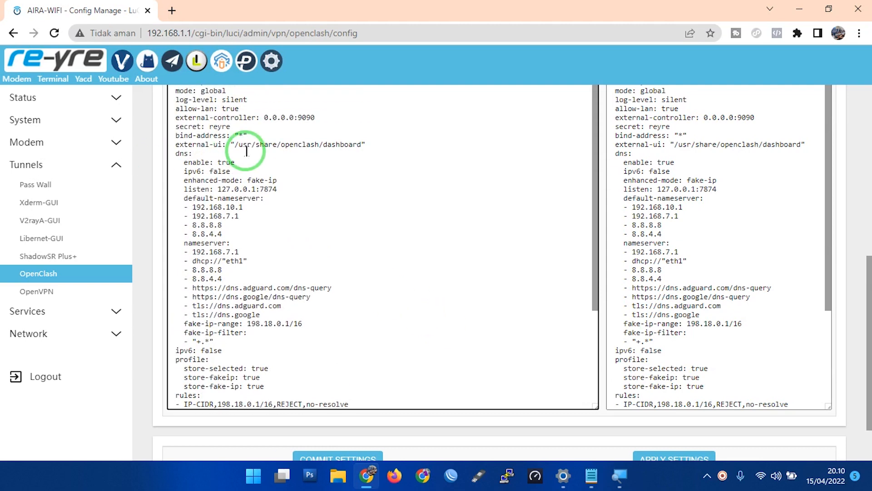
scroll(302, 290, down, 5)
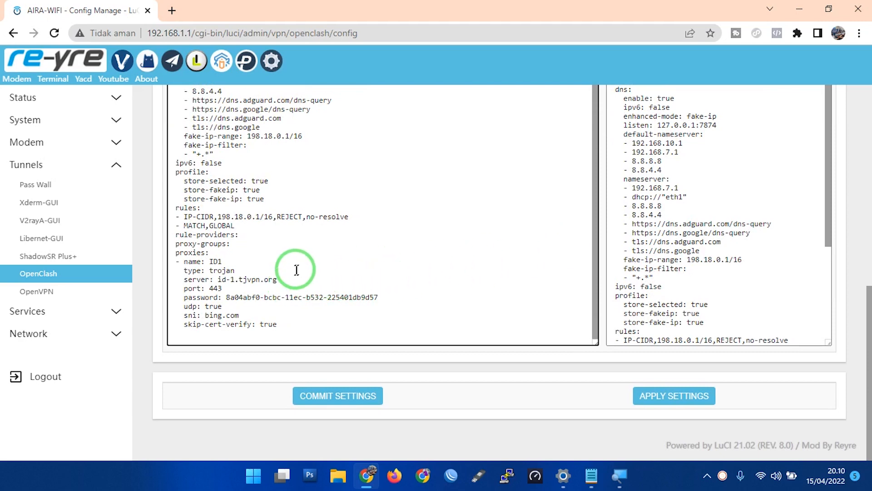
click(296, 269)
scroll(272, 264, up, 10)
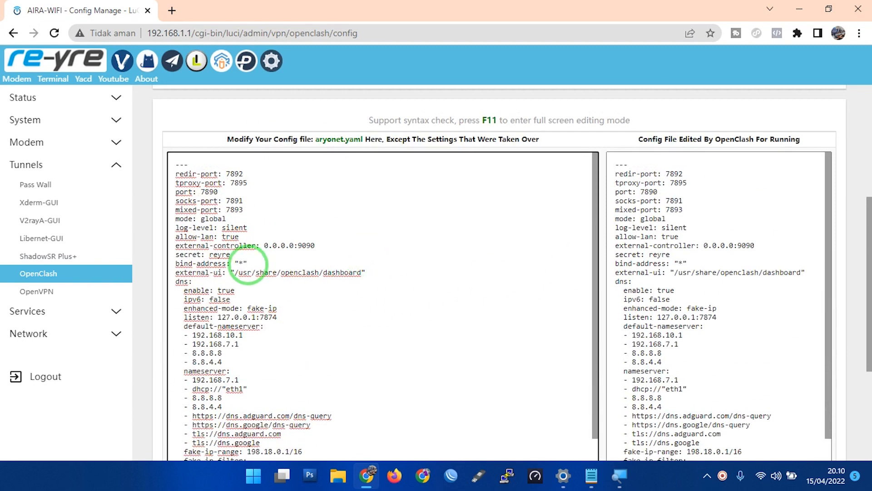
scroll(370, 278, up, 2)
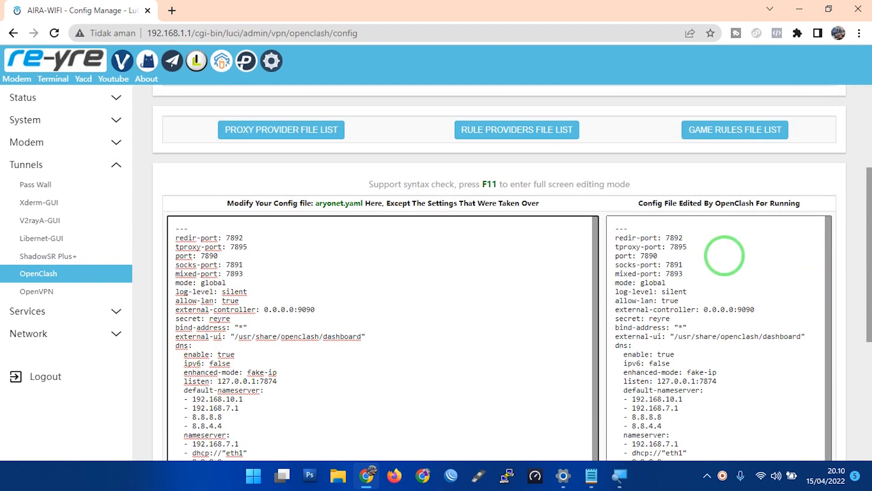
- Review the config file edited by OpenClash for running, checking its rules, rule-providers and proxies sections
scroll(813, 340, down, 5)
scroll(799, 327, down, 3)
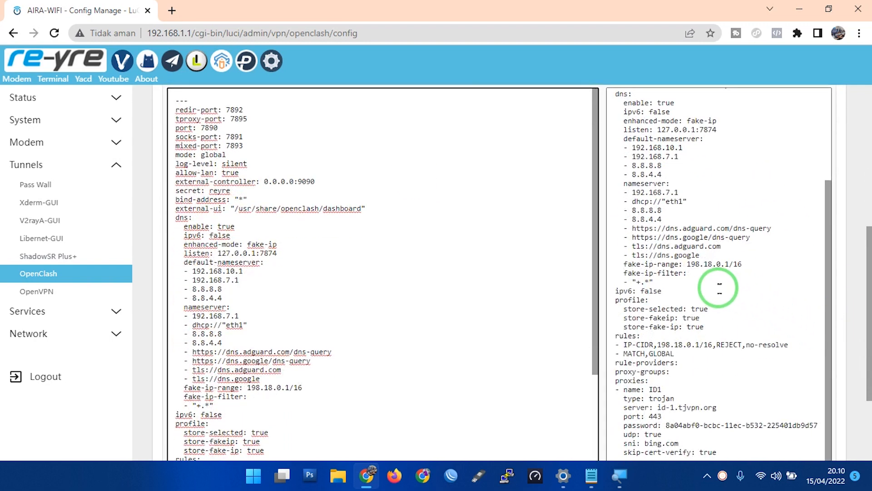
scroll(717, 287, down, 2)
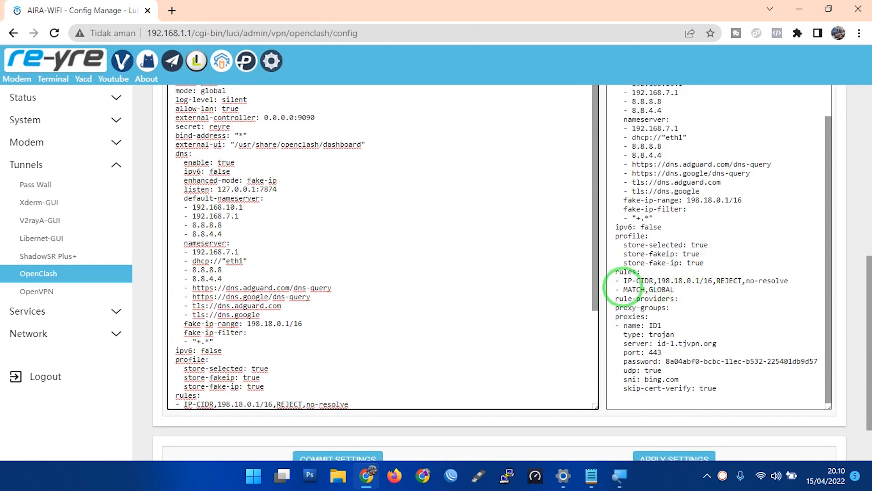
click(623, 288)
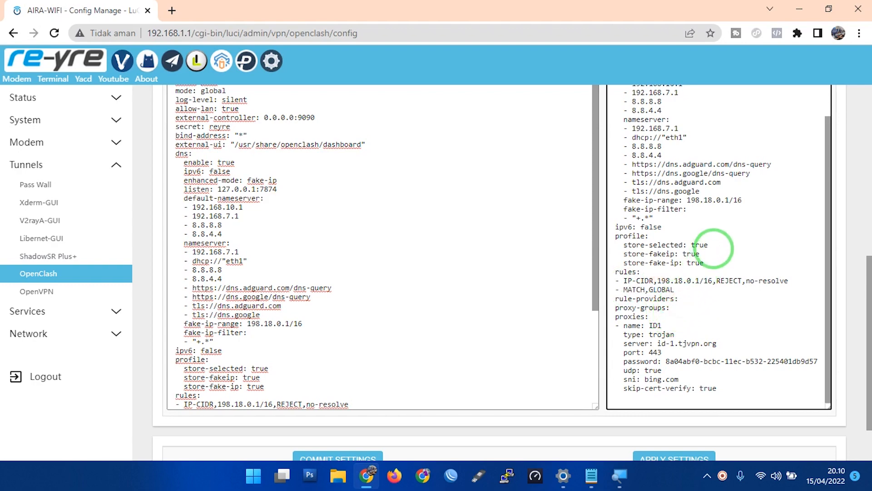
scroll(714, 248, up, 3)
scroll(455, 247, up, 8)
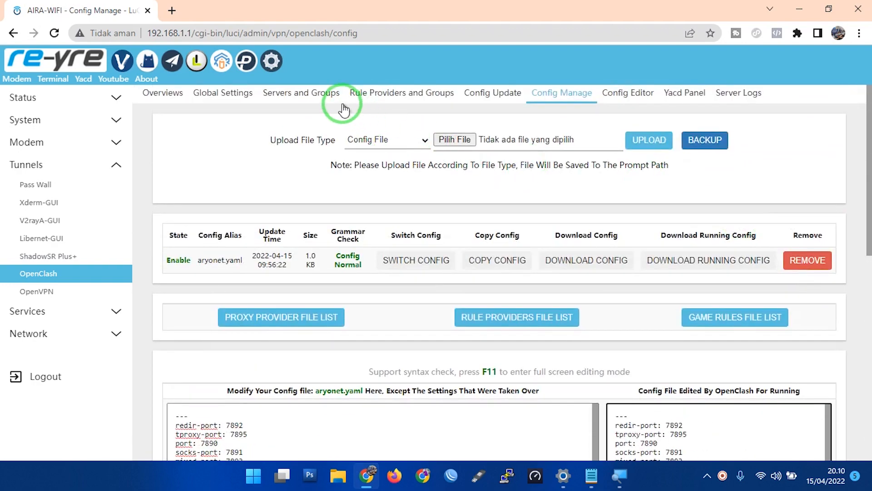
- Delete the RSOSMED custom rule provider assigned to aryonet.yaml and commit the rule provider settings
click(373, 93)
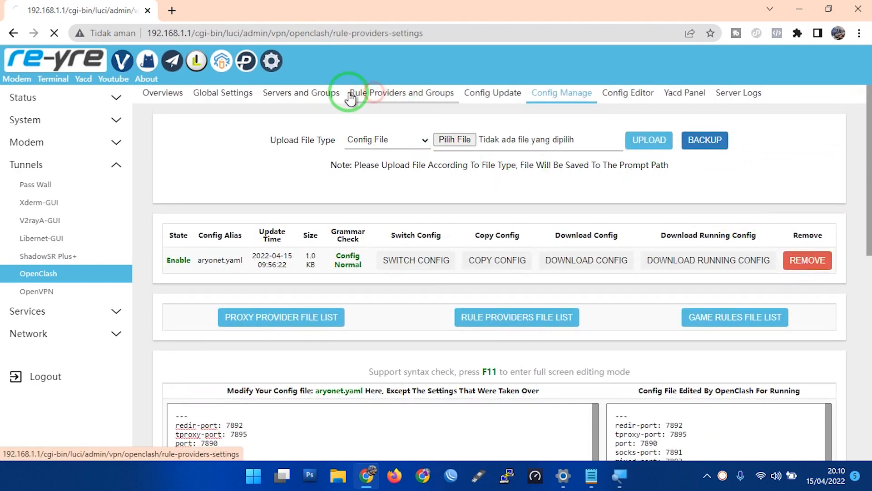
scroll(361, 236, down, 5)
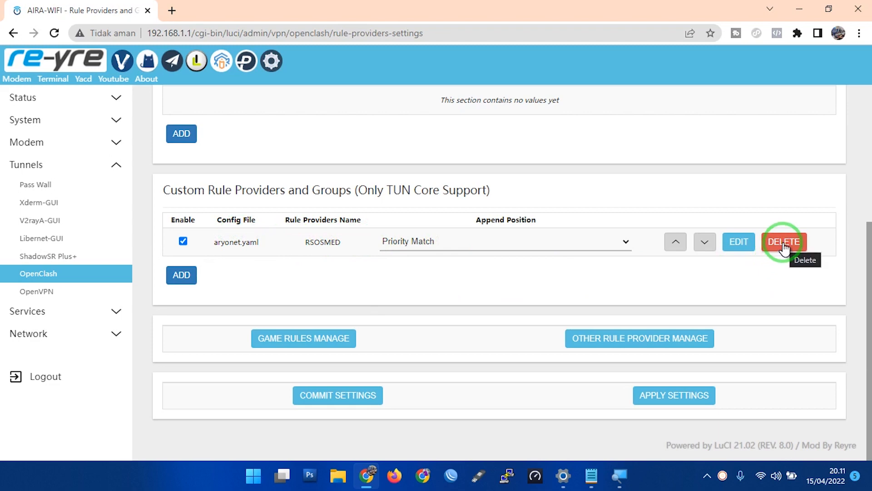
scroll(443, 240, up, 5)
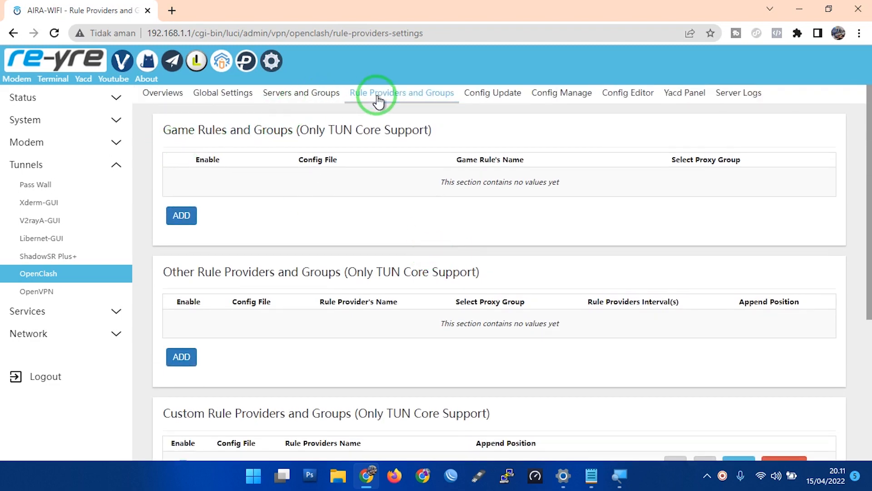
click(378, 100)
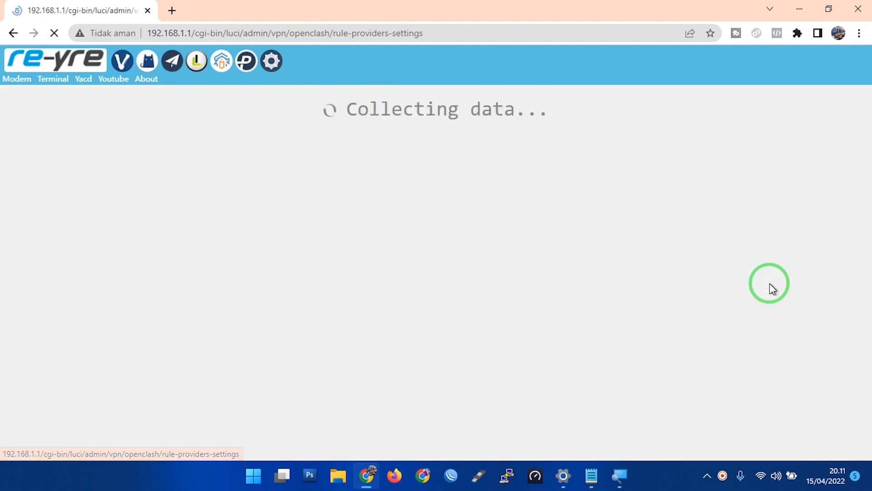
scroll(772, 272, down, 5)
click(782, 242)
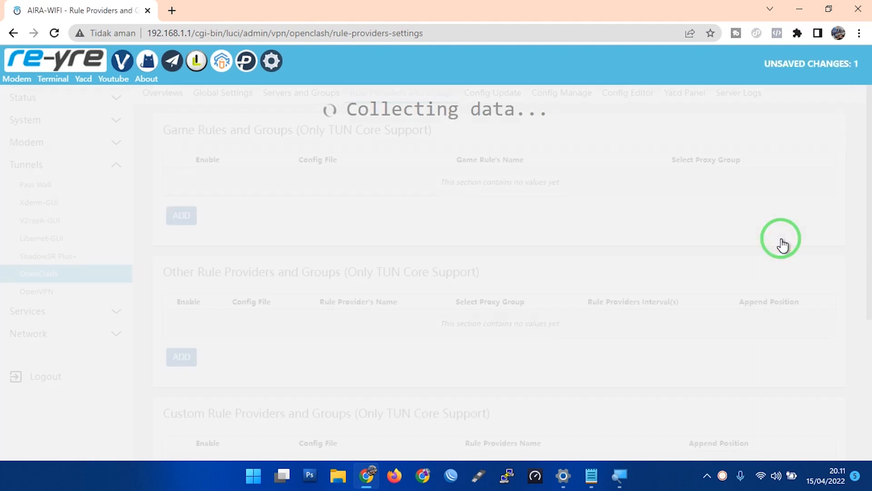
scroll(485, 352, down, 5)
click(357, 395)
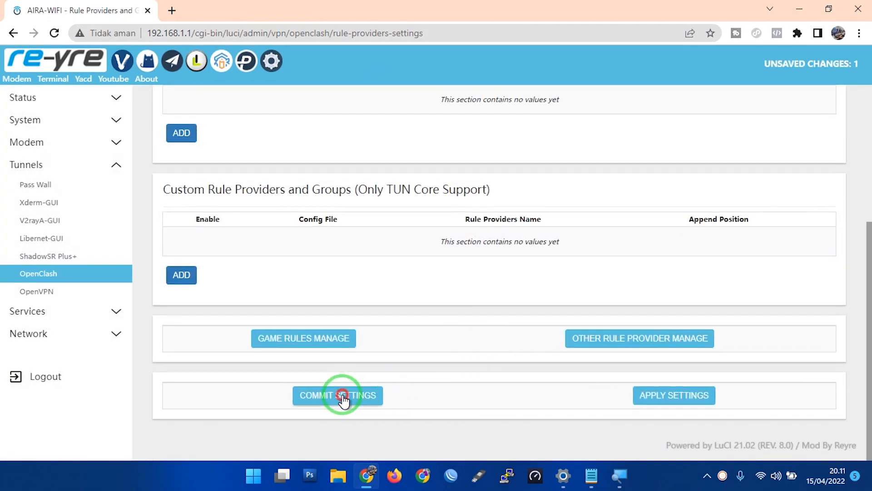
scroll(546, 359, down, 5)
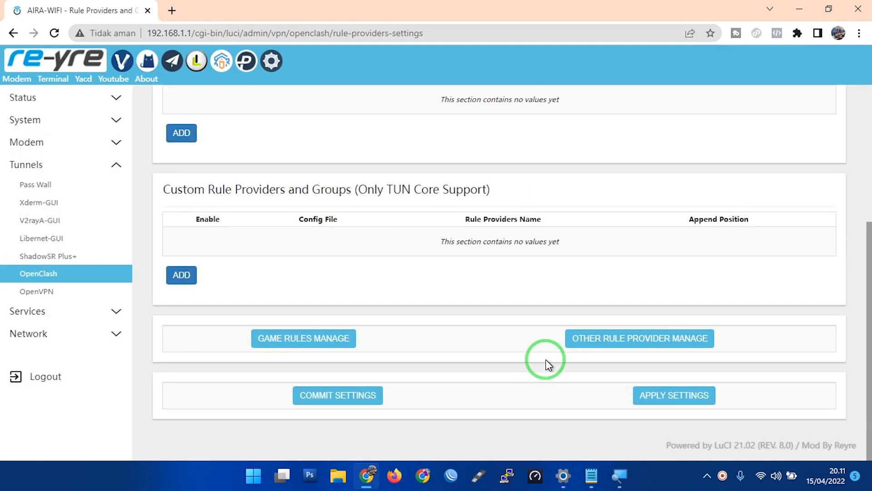
- Remove the empty rule-providers and proxy-groups lines from the editable aryonet.yaml in the config manager
scroll(546, 359, up, 5)
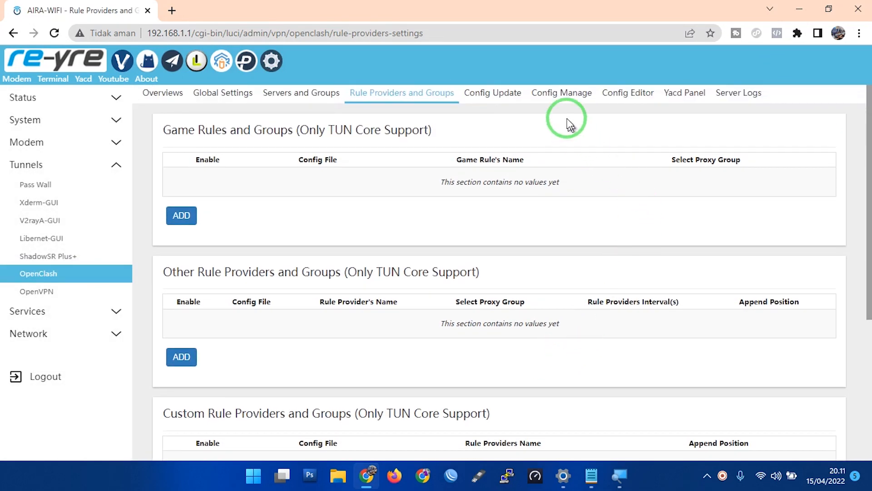
click(555, 94)
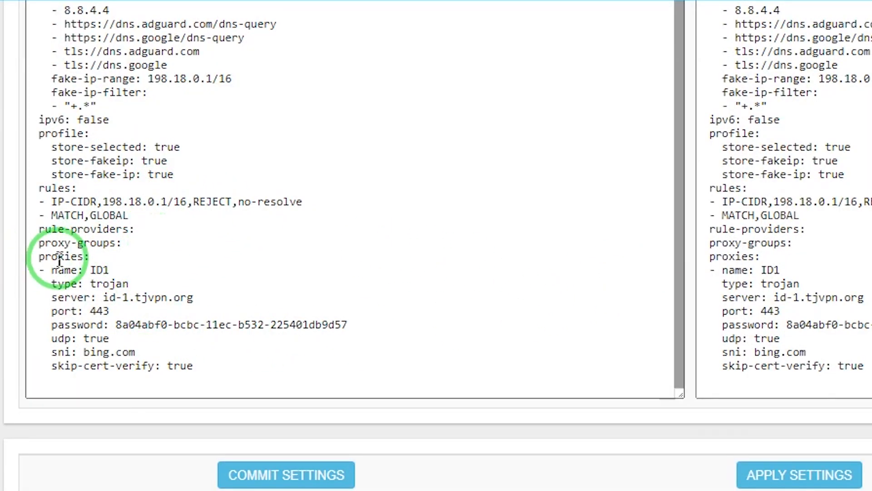
drag(38, 229, 141, 230)
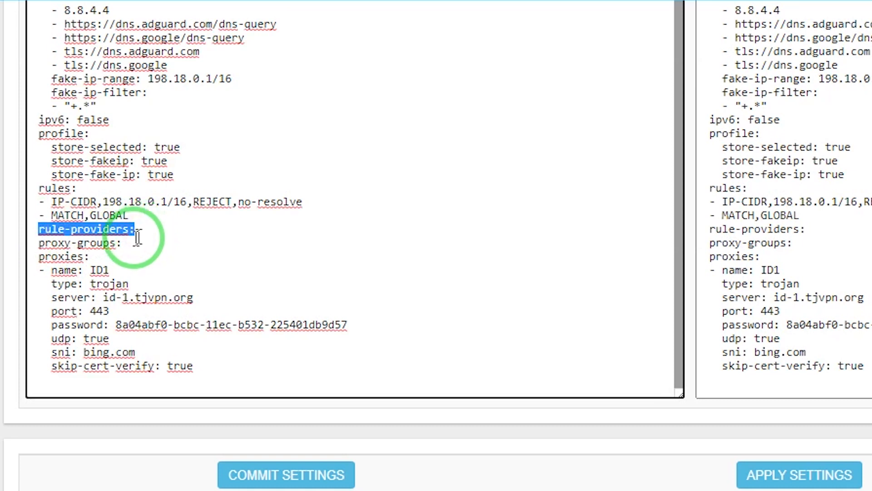
key(BackSpace)
drag(130, 240, 134, 221)
key(BackSpace)
key(BackSpace)
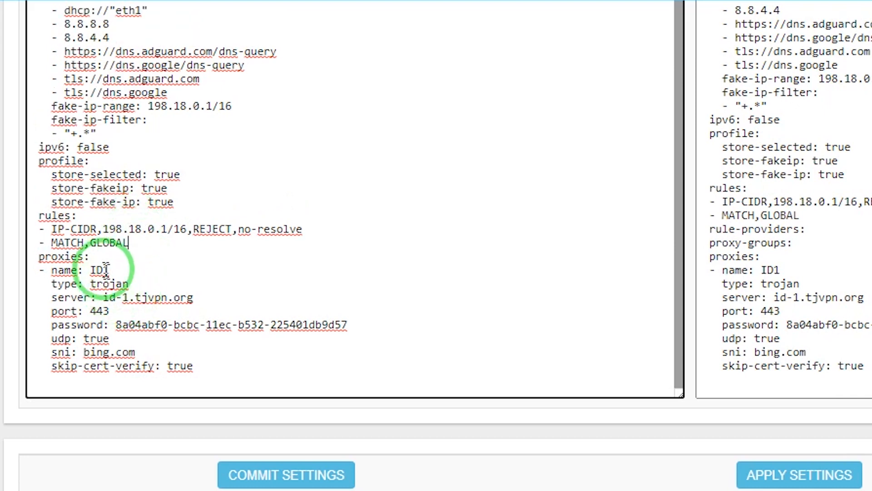
- Commit and apply the edited aryonet.yaml configuration, keeping its proxies section with the ID1 Trojan entry
drag(39, 257, 211, 381)
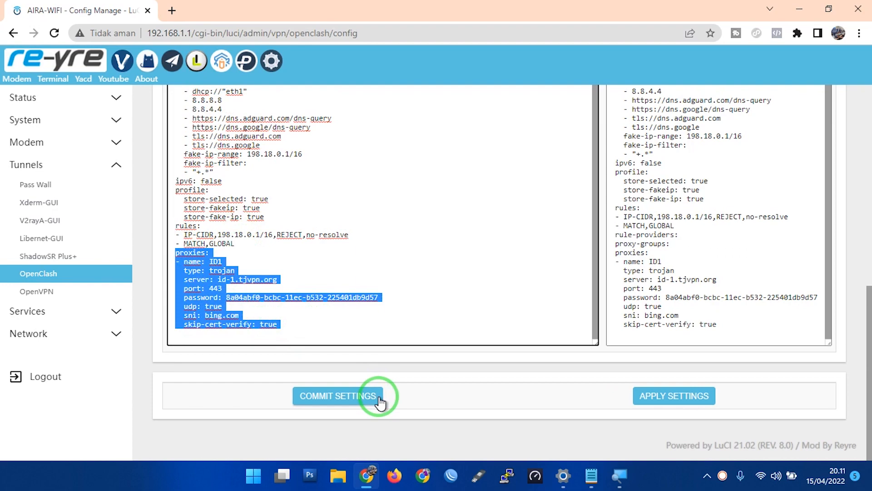
click(433, 465)
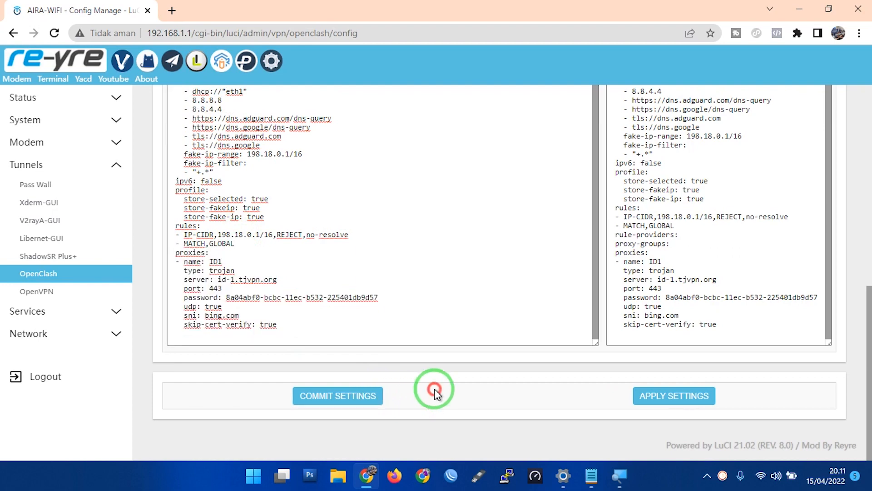
click(348, 401)
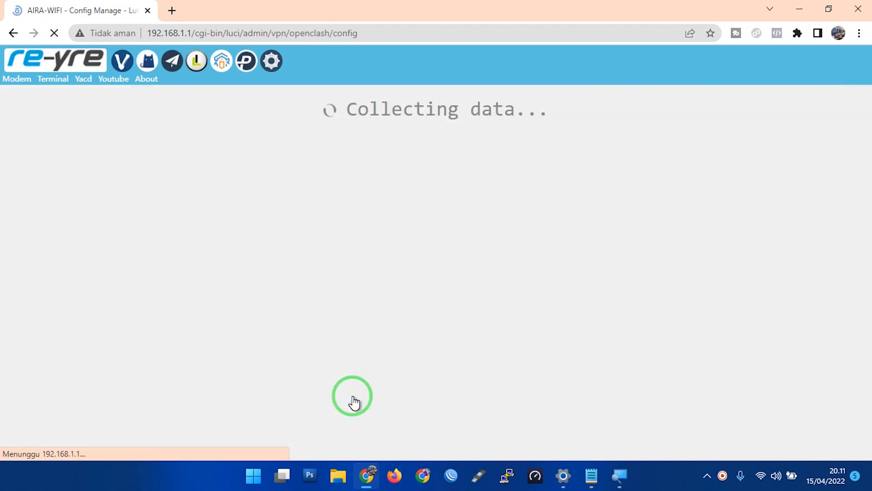
scroll(631, 367, down, 6)
scroll(632, 367, down, 6)
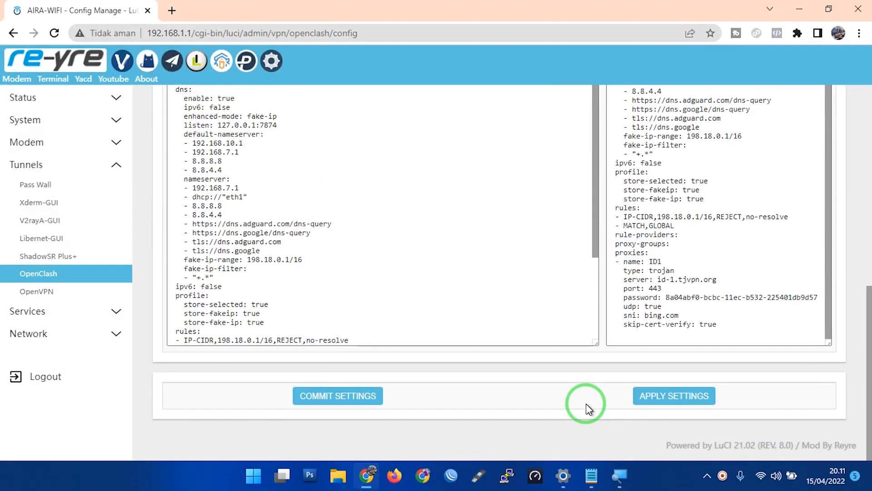
click(652, 397)
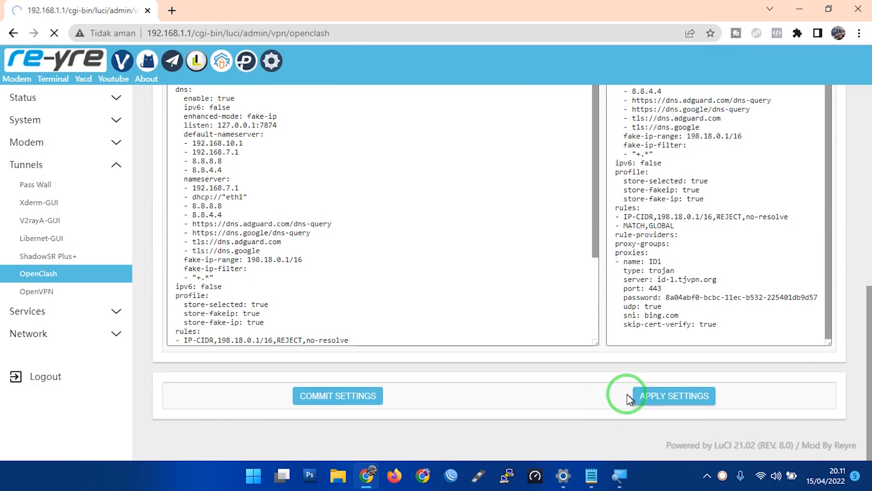
- Check the running mode, toggle the global settings page to Fake-IP mode and return it to Redir-Host mode
drag(340, 265, 373, 265)
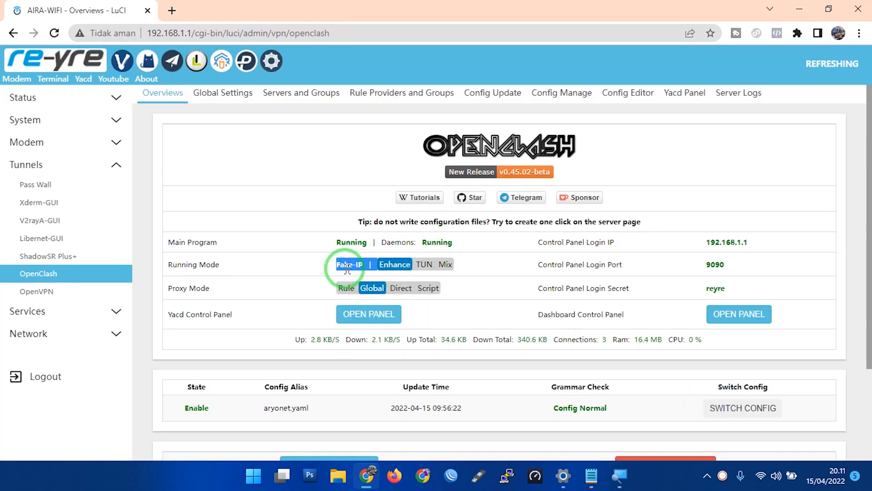
click(214, 102)
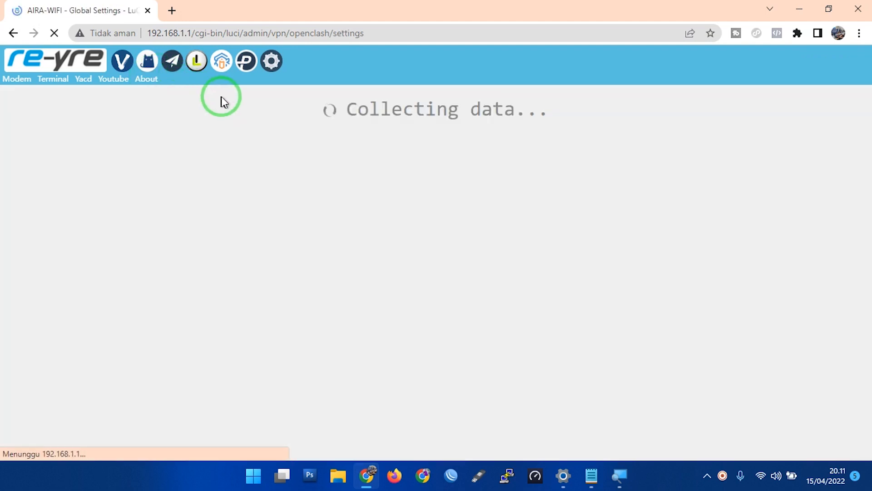
scroll(441, 275, down, 5)
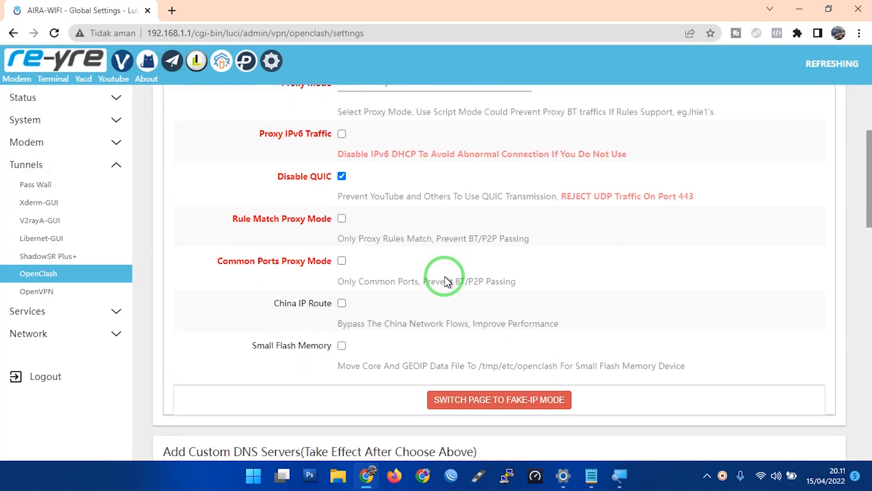
click(470, 339)
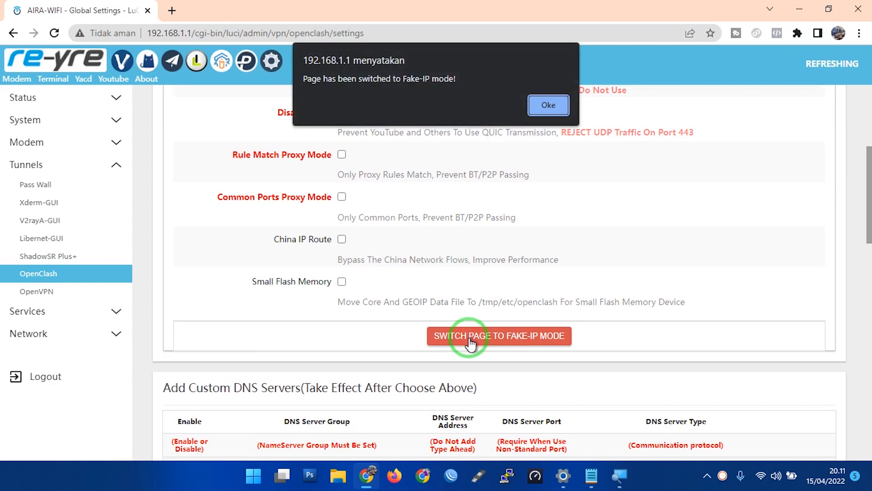
click(549, 105)
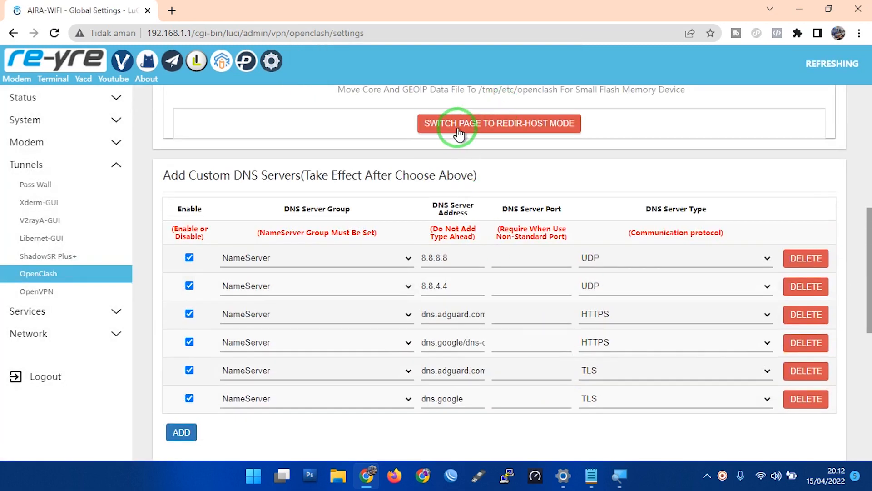
click(515, 126)
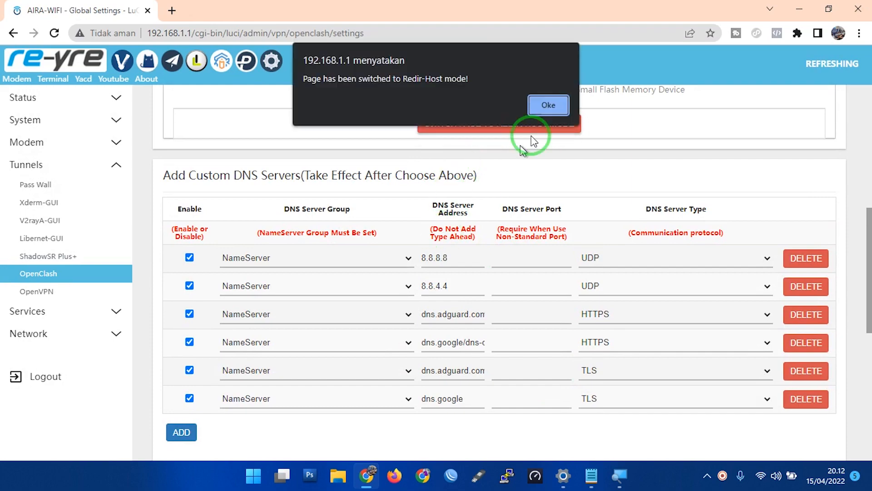
click(550, 101)
- Commit and apply the global settings with the Redir-Host mode page
scroll(415, 293, down, 20)
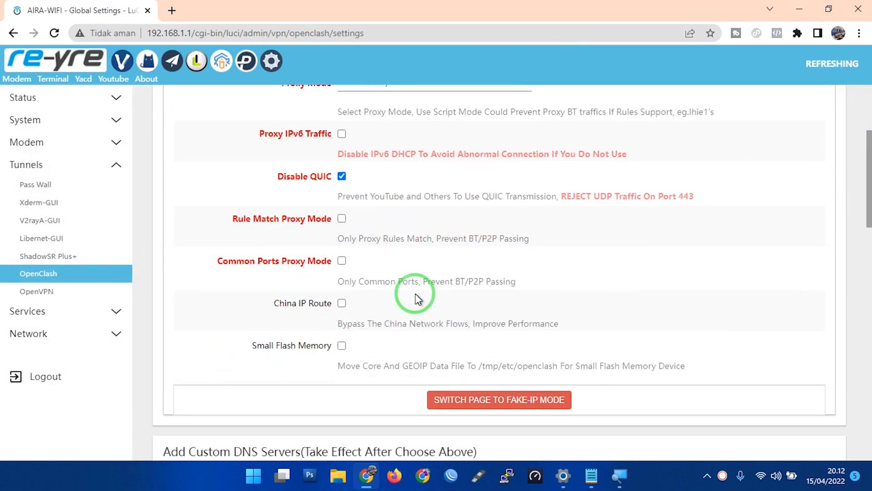
scroll(432, 335, down, 3)
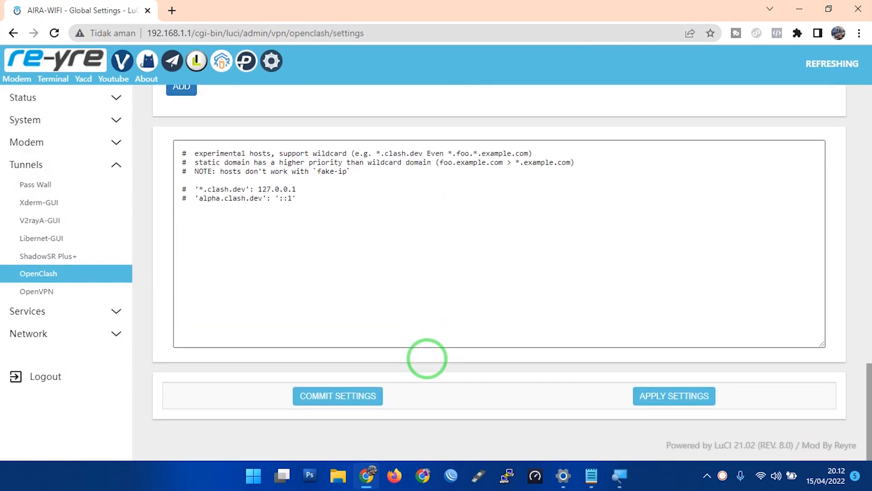
click(340, 395)
scroll(751, 397, down, 20)
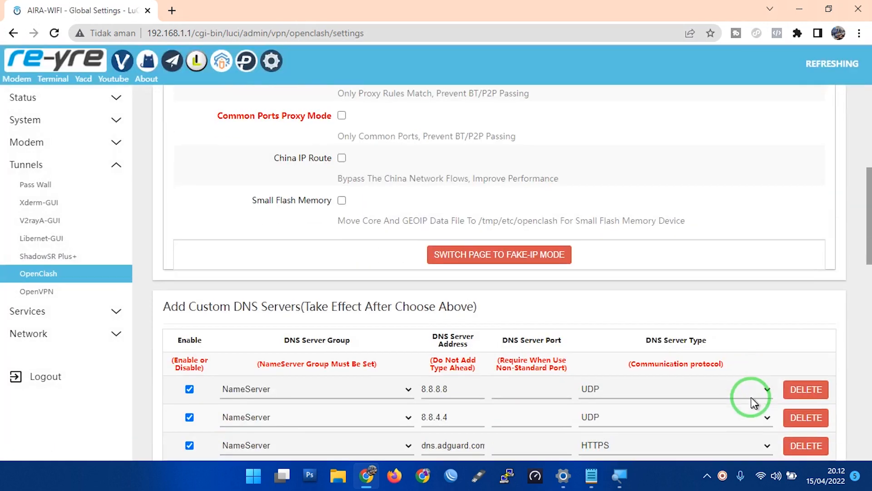
scroll(736, 409, down, 1)
click(672, 402)
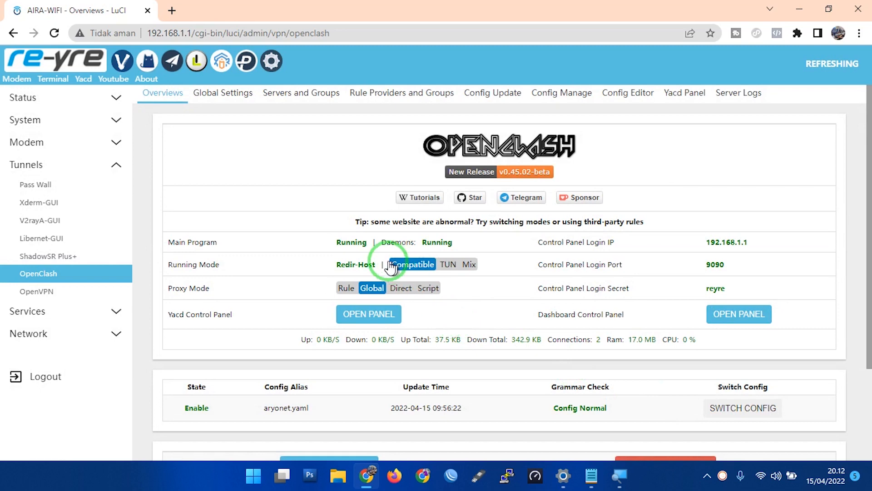
- Switch the running mode to Redir-Host Compatible, confirm the change and check the startup status line
drag(341, 263, 377, 264)
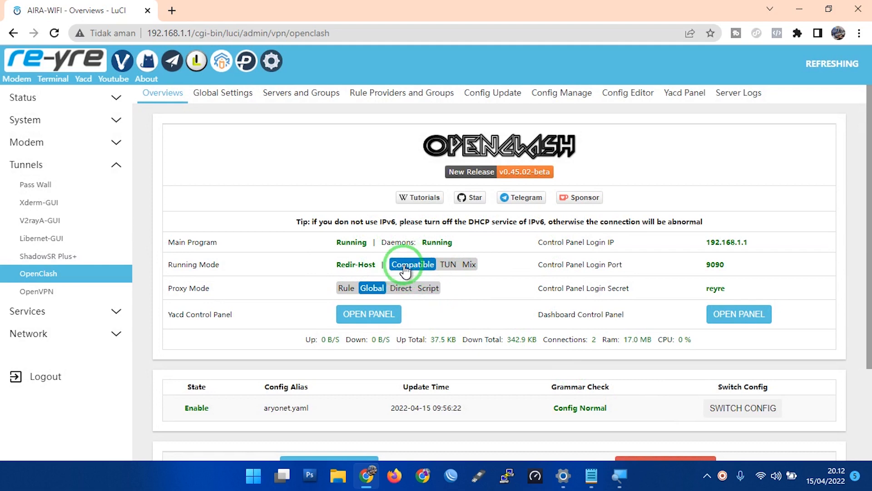
click(404, 268)
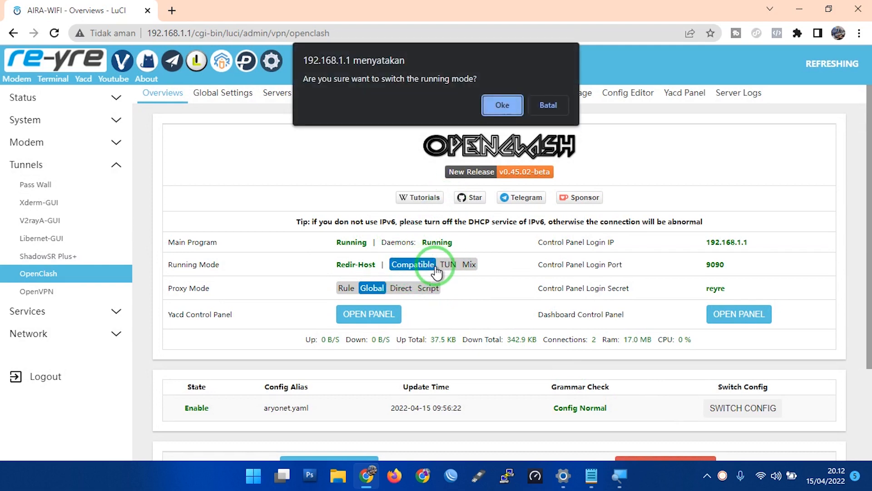
click(498, 104)
drag(456, 222, 553, 222)
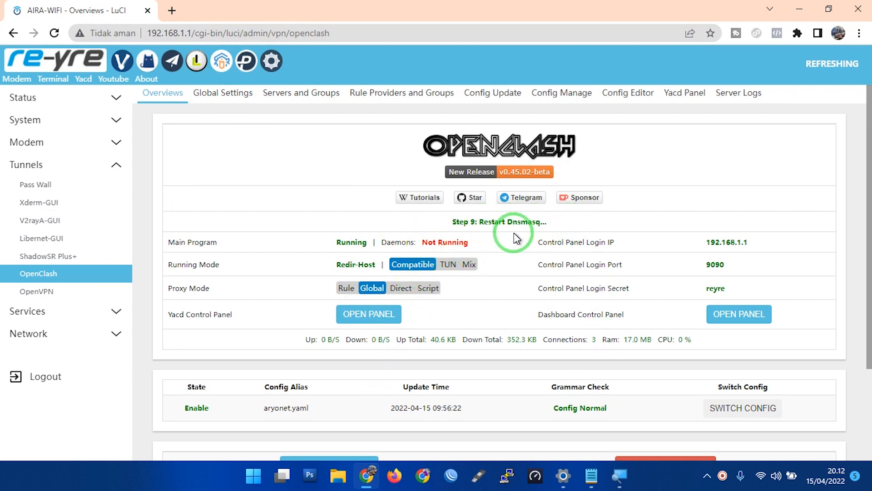
triple_click(544, 222)
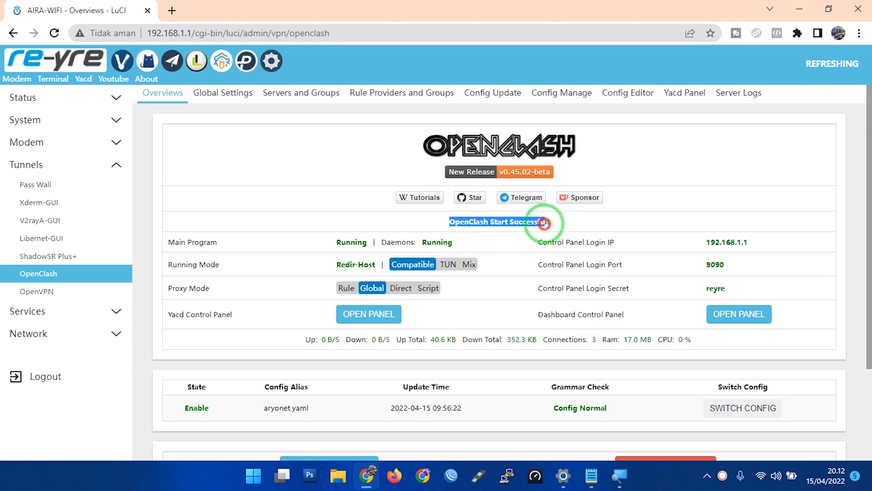
- Open the Yacd proxies list, test the proxy latency and select ID1 in the GLOBAL group
click(356, 318)
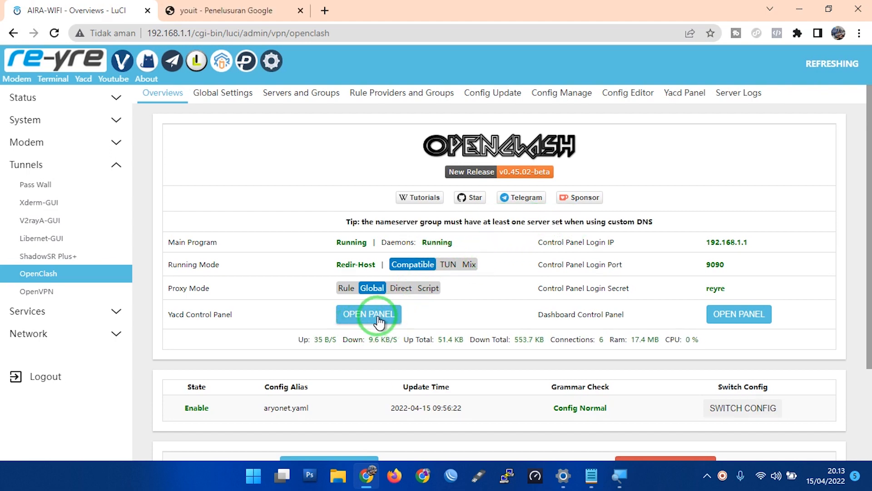
click(349, 314)
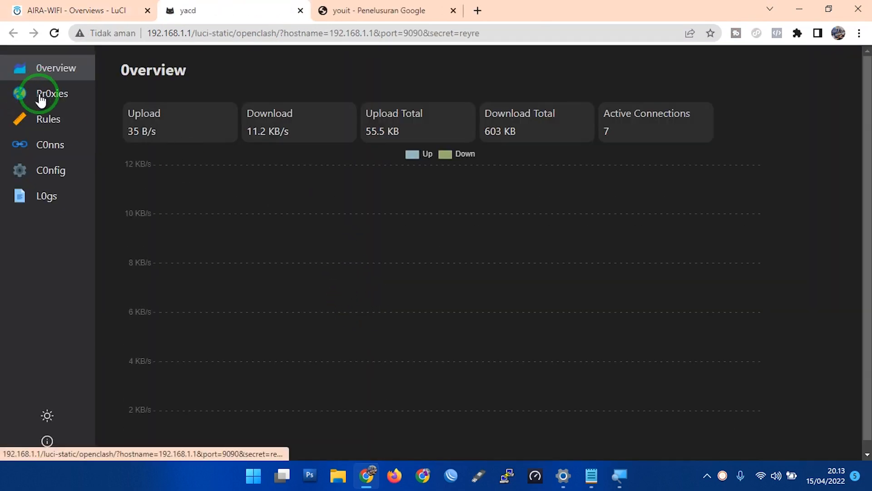
click(41, 97)
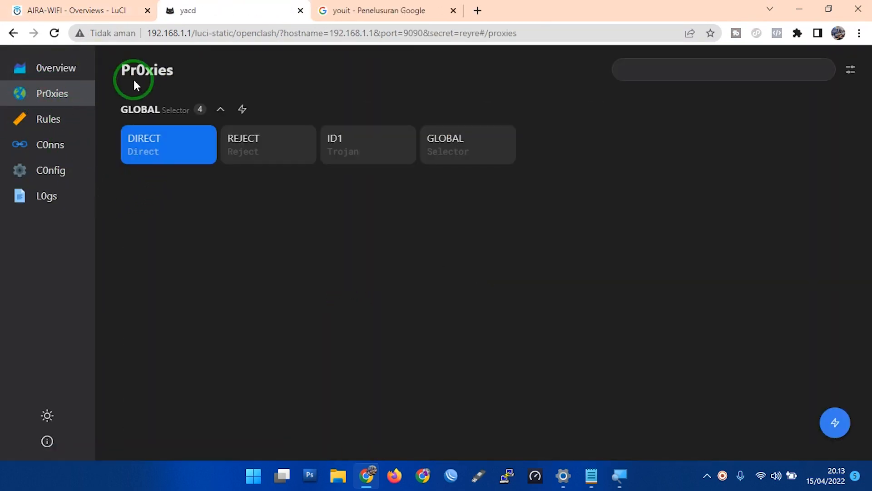
click(837, 430)
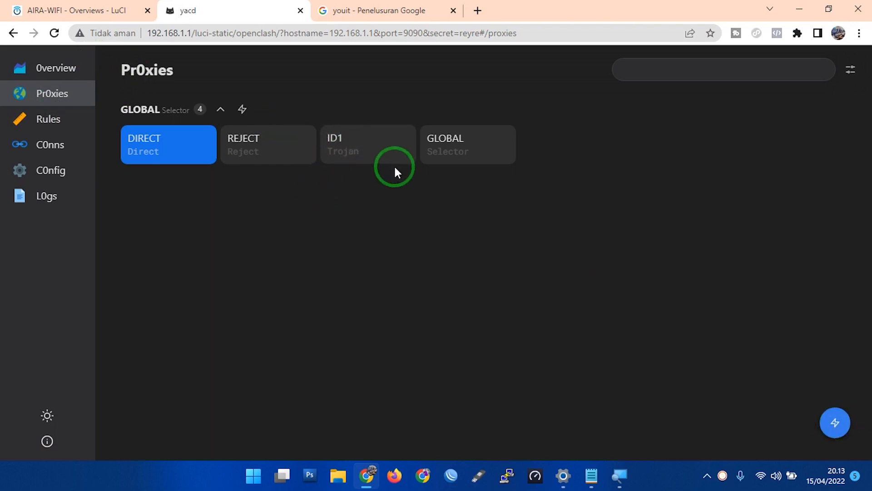
click(832, 429)
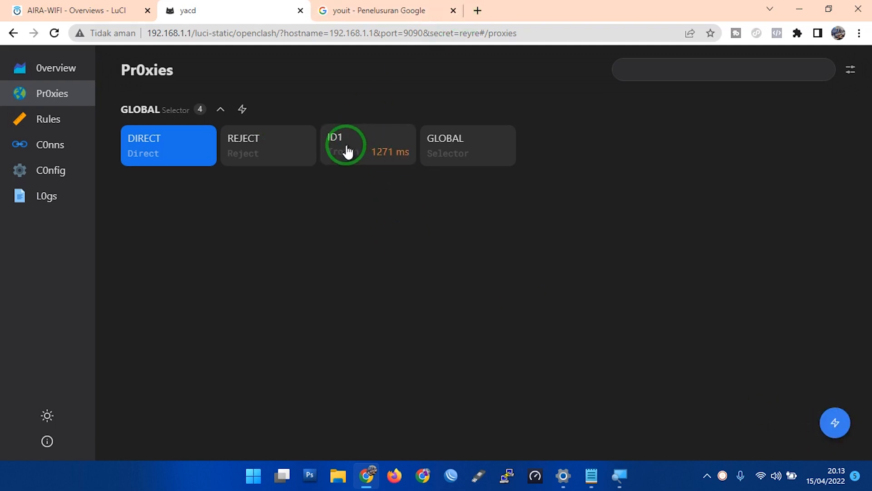
click(356, 155)
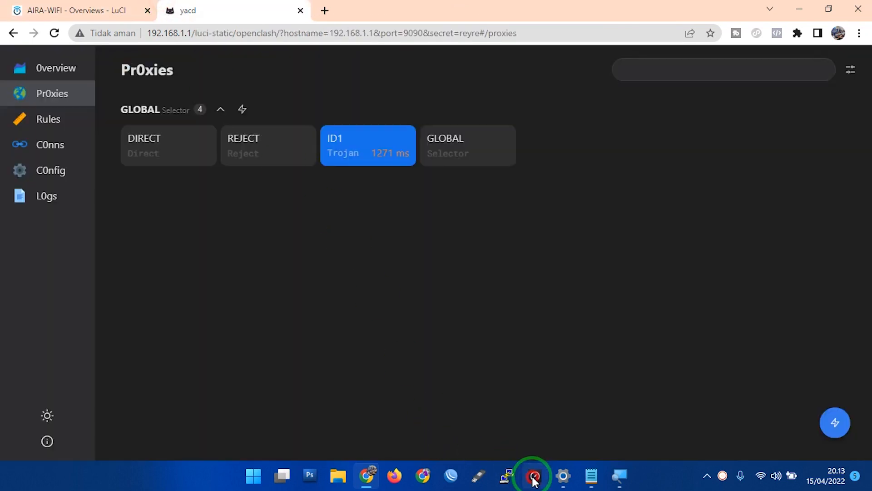
- Switch to the Speedtest app and run a speed test through ID1, checking the proxy in Yacd meanwhile
click(534, 477)
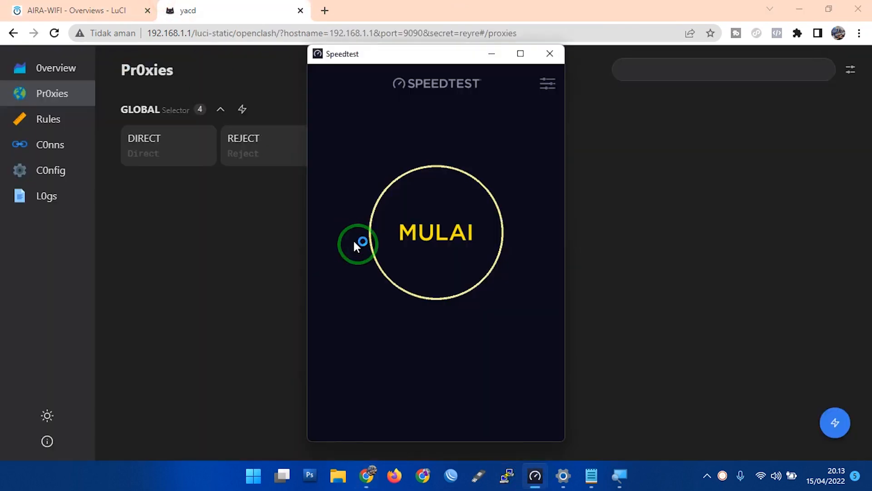
click(432, 234)
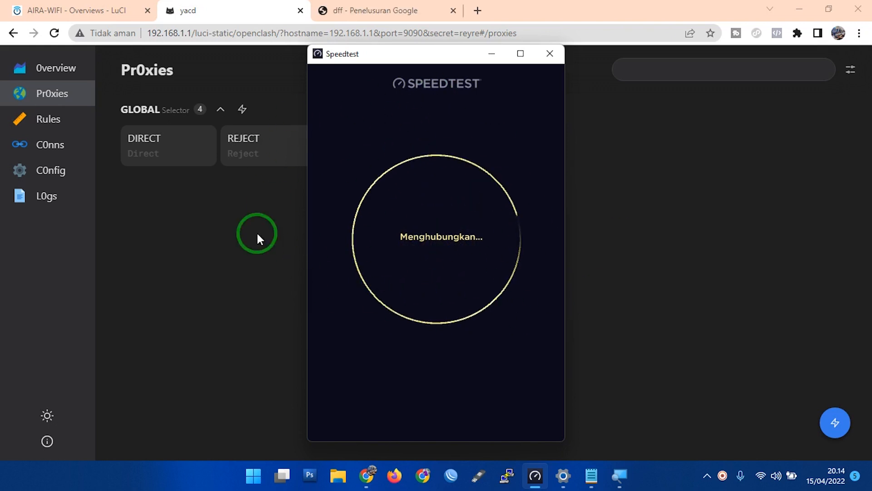
click(257, 231)
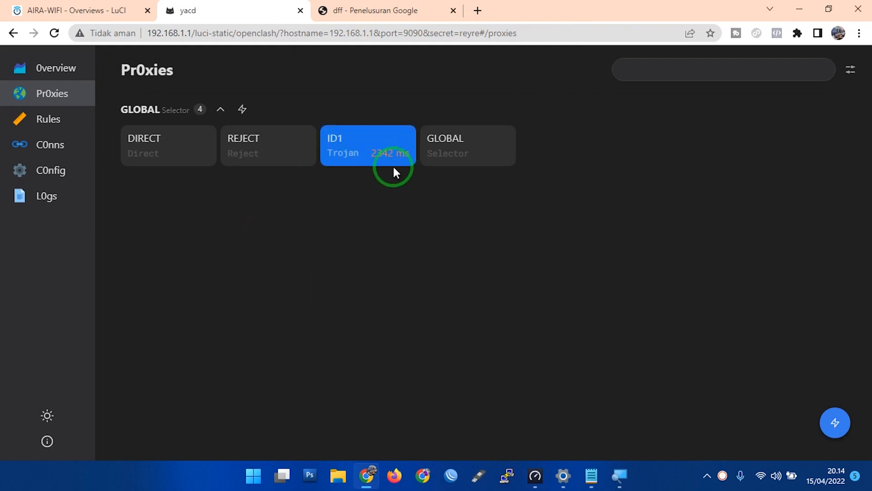
click(535, 475)
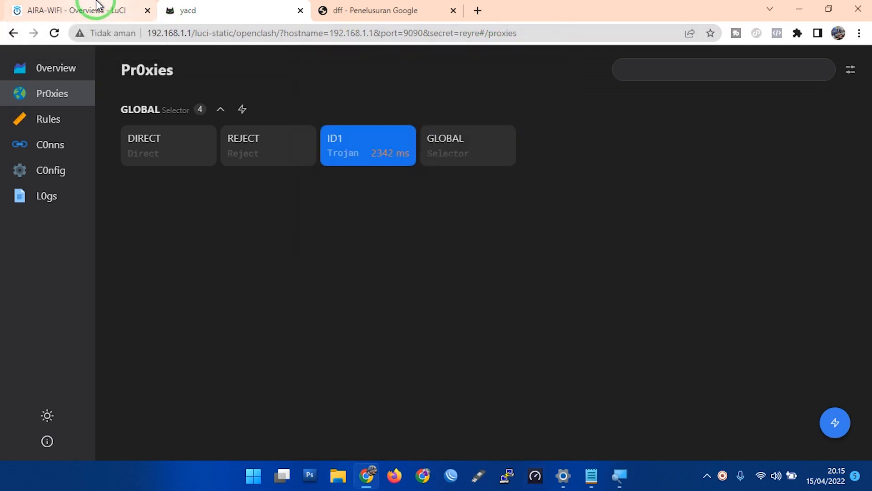
- Return to the OpenClash overview and reopen the Yacd proxies list to check the selected GLOBAL proxy
click(96, 6)
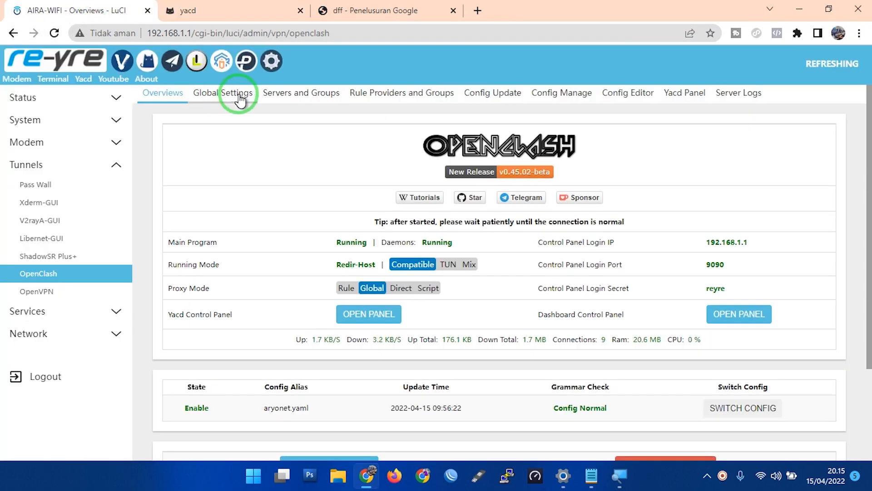
click(381, 316)
click(52, 93)
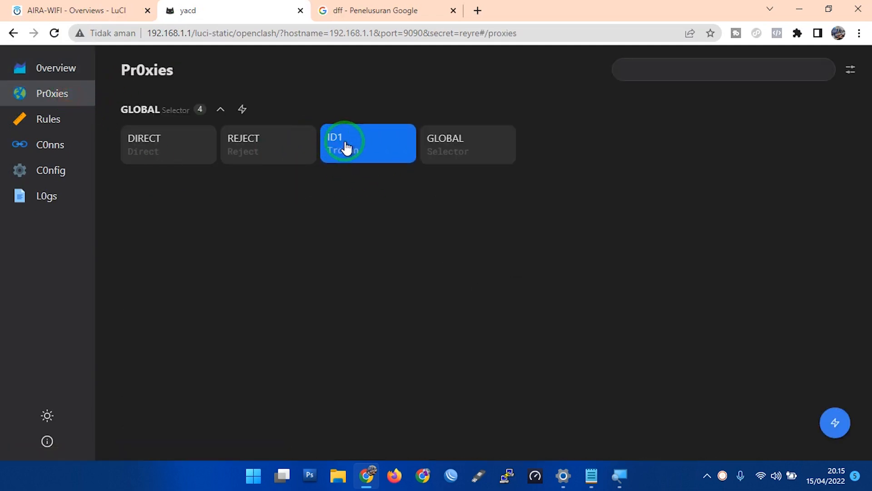
- Test the proxy latency in Yacd, then switch to the Speedtest app and run another speed test through ID1
click(820, 420)
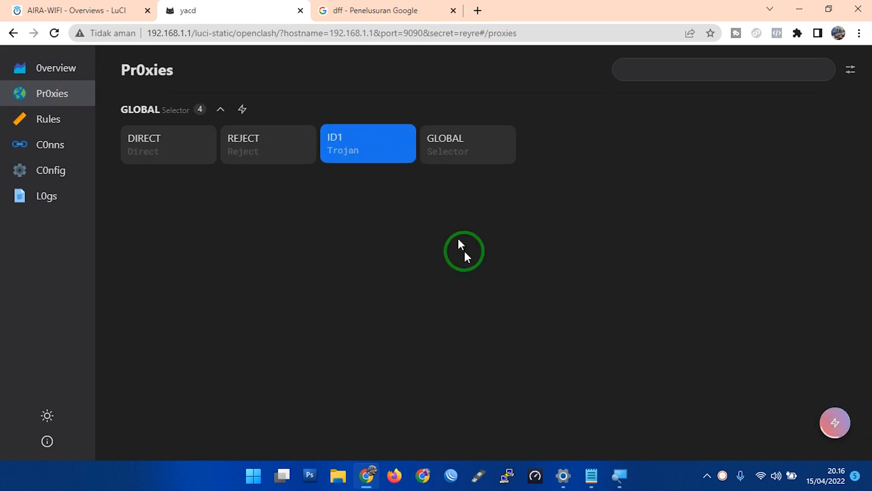
click(535, 476)
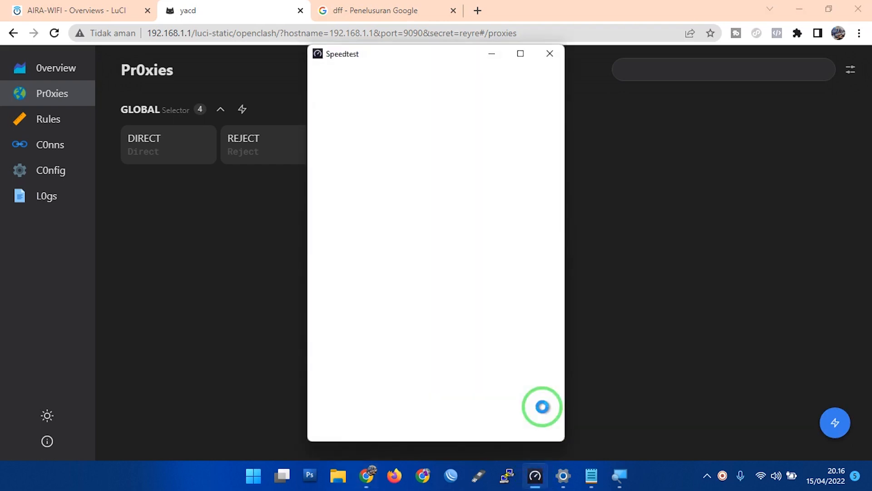
click(470, 243)
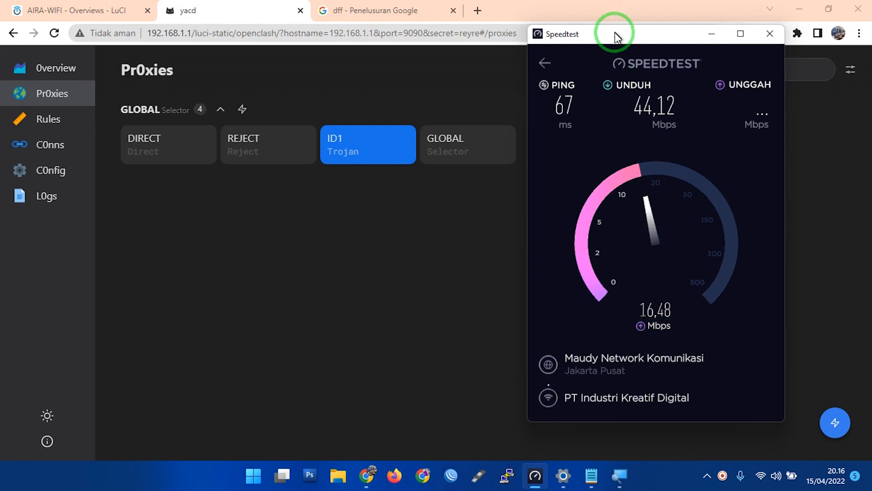
drag(615, 32, 611, 53)
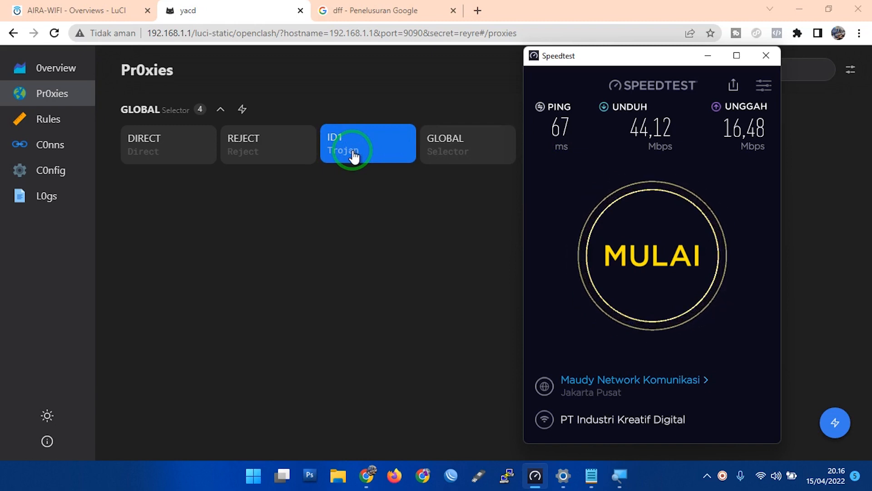
- Switch to Notepad and copy the complete trojan-go link, returning to the OpenClash overview in the browser
click(31, 5)
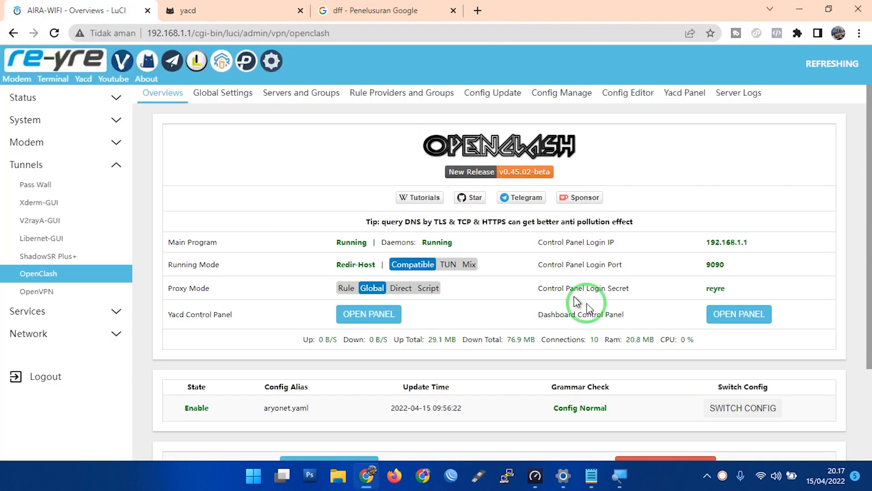
click(592, 474)
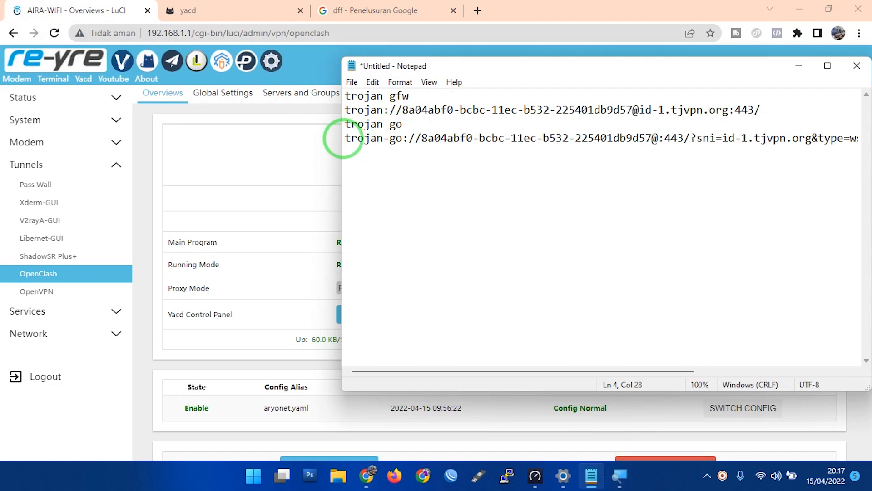
drag(343, 139, 866, 170)
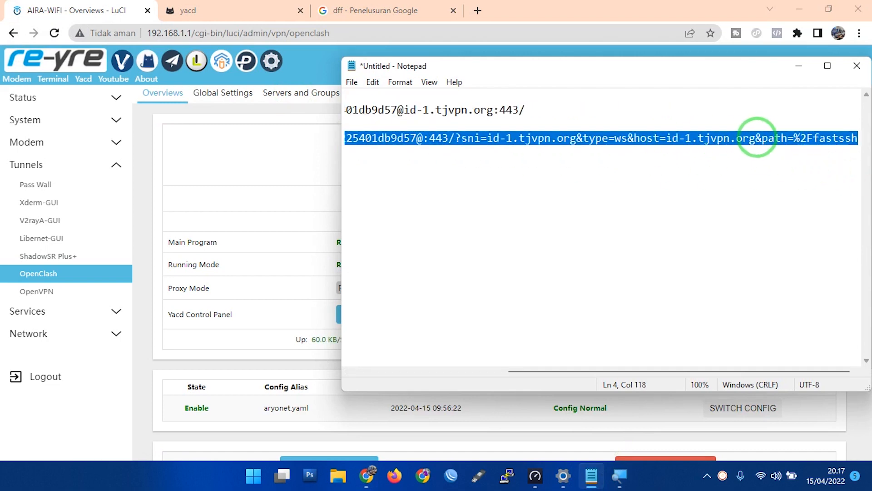
right_click(756, 137)
click(752, 185)
click(293, 144)
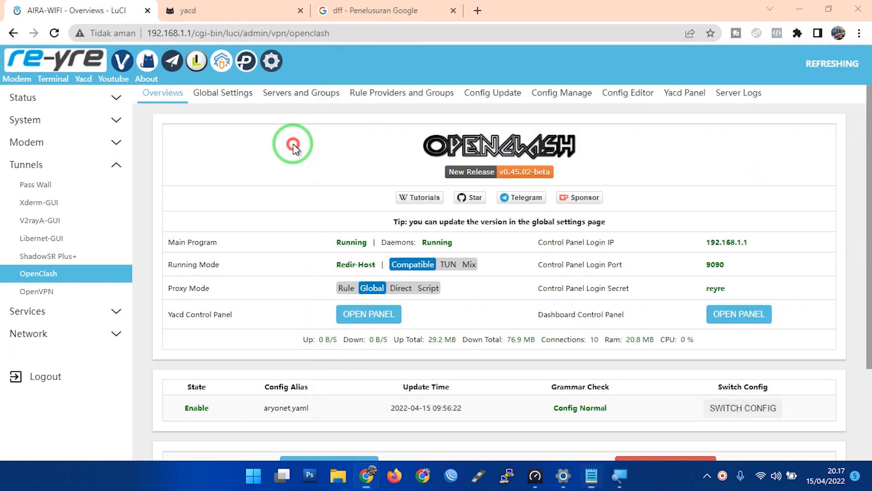
- Open the OpenClash servers and groups page and add a new server entry under Proxies
click(292, 93)
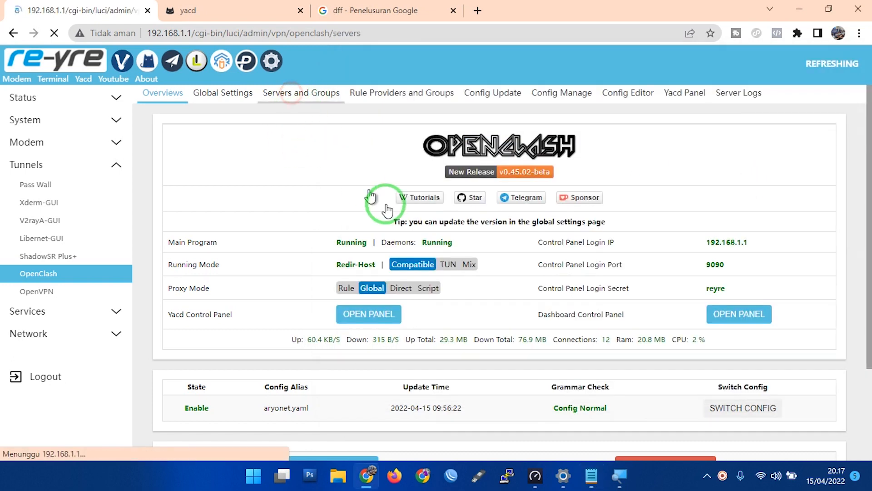
scroll(227, 309, down, 5)
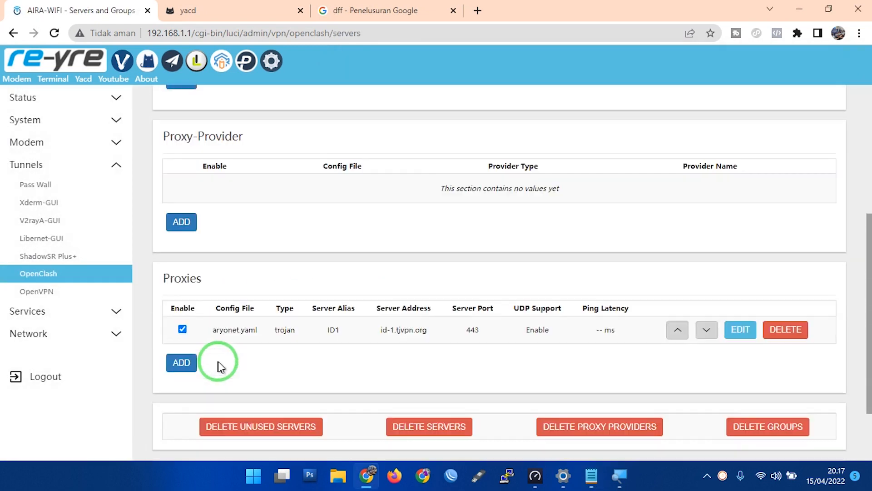
scroll(218, 361, down, 2)
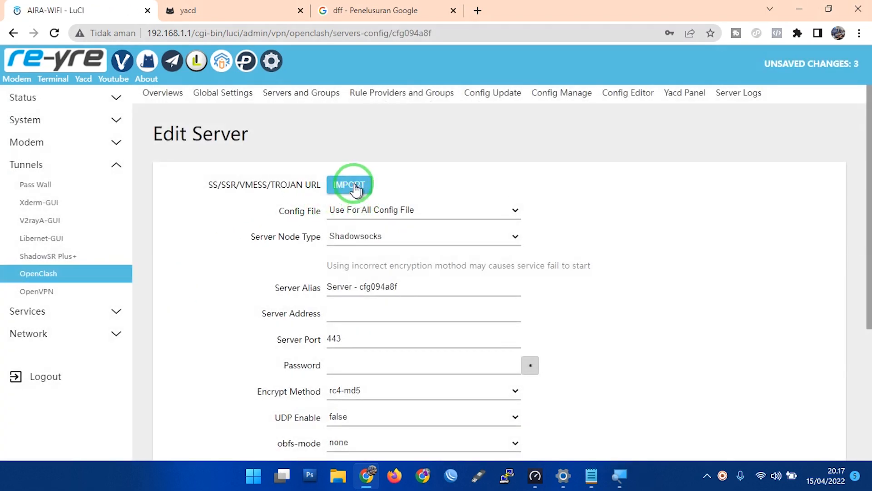
- Try to import the copied trojan-go sharing link, including its account password, into the new server
click(355, 188)
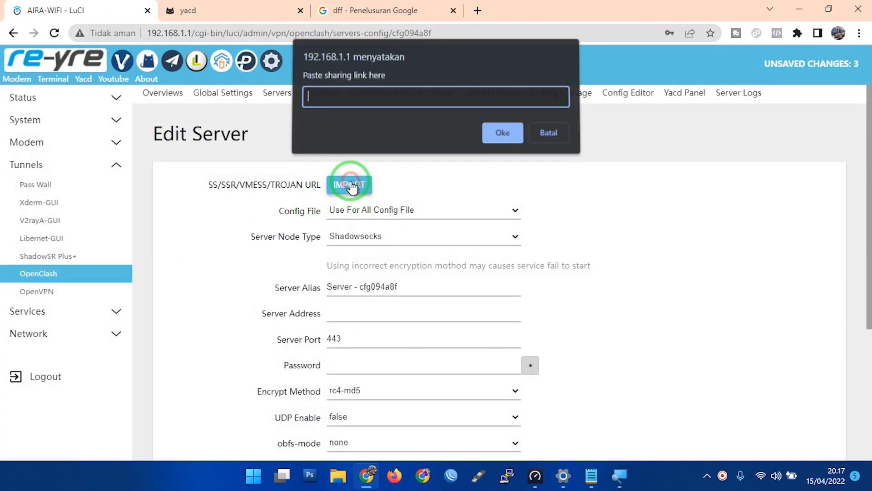
key(ctrl+v)
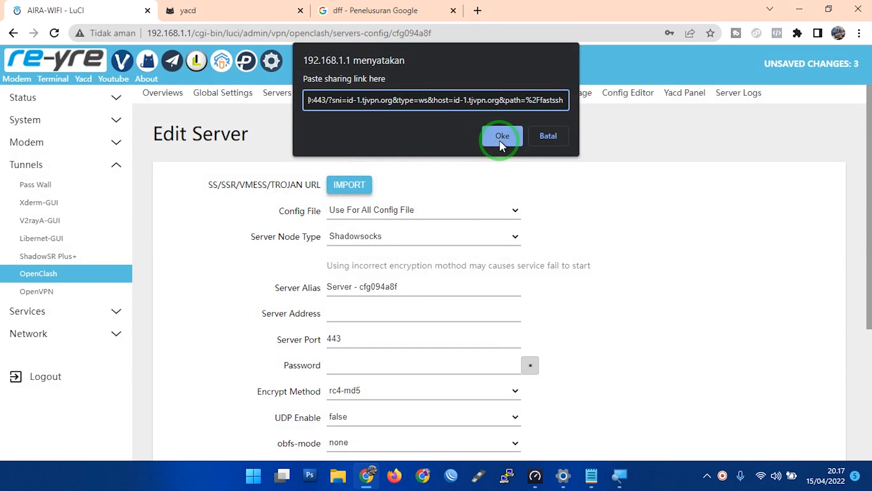
click(500, 140)
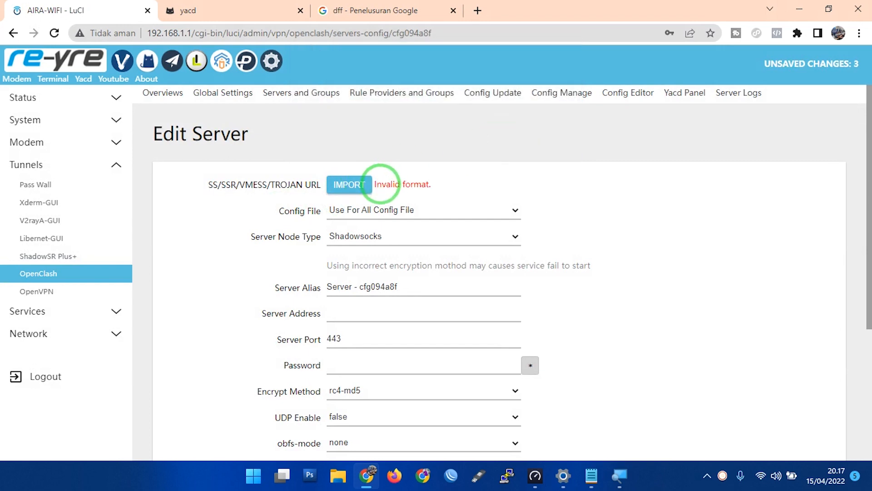
drag(380, 184, 436, 183)
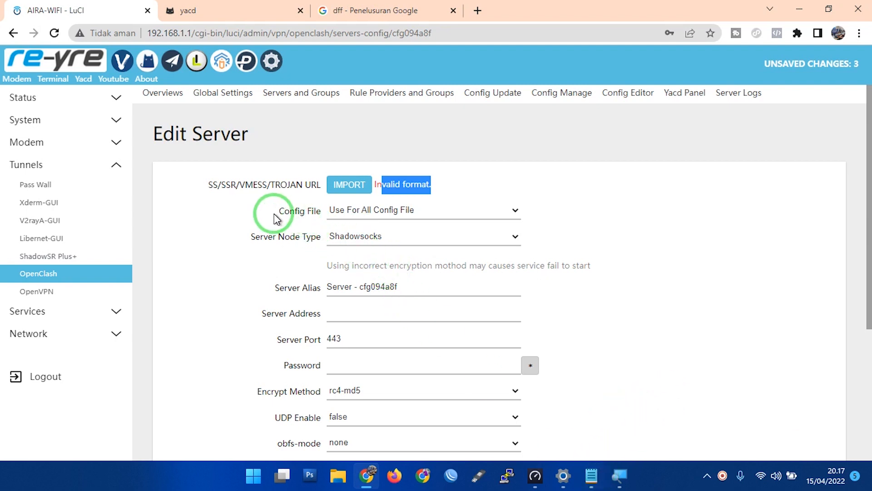
- Assign the new server to the aryonet.yaml config file and set its node type to trojan
drag(277, 211, 311, 213)
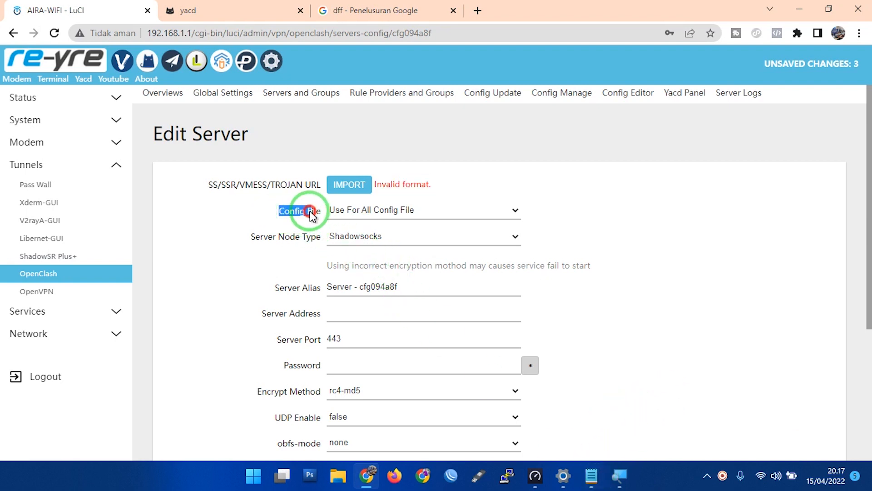
click(363, 213)
click(348, 236)
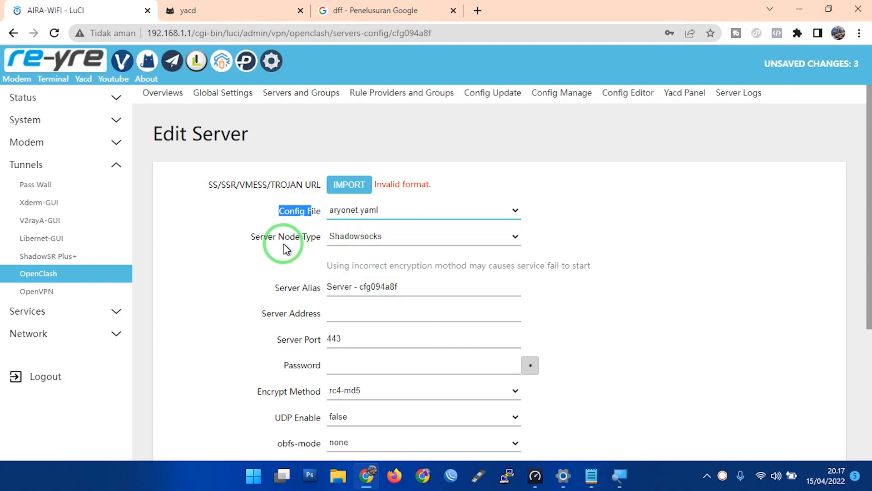
drag(286, 244, 255, 236)
click(391, 237)
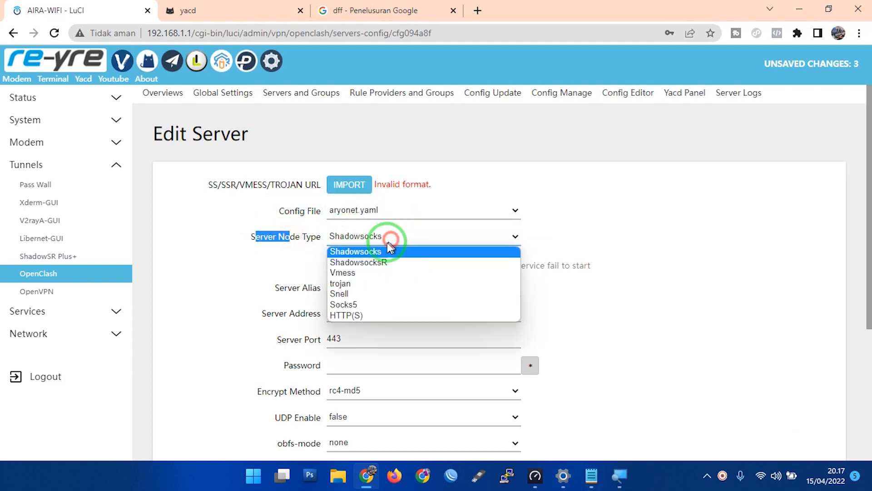
click(351, 284)
- Replace the default server alias with ID-tjGO
triple_click(339, 287)
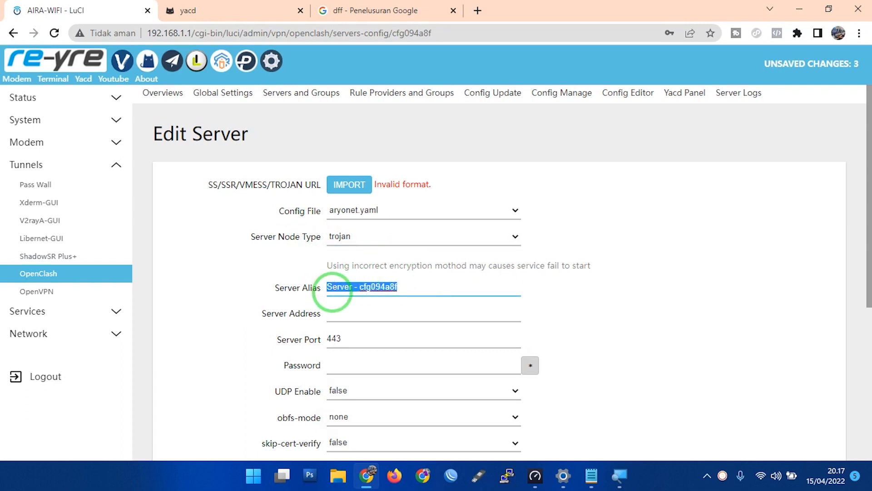
text(ID)
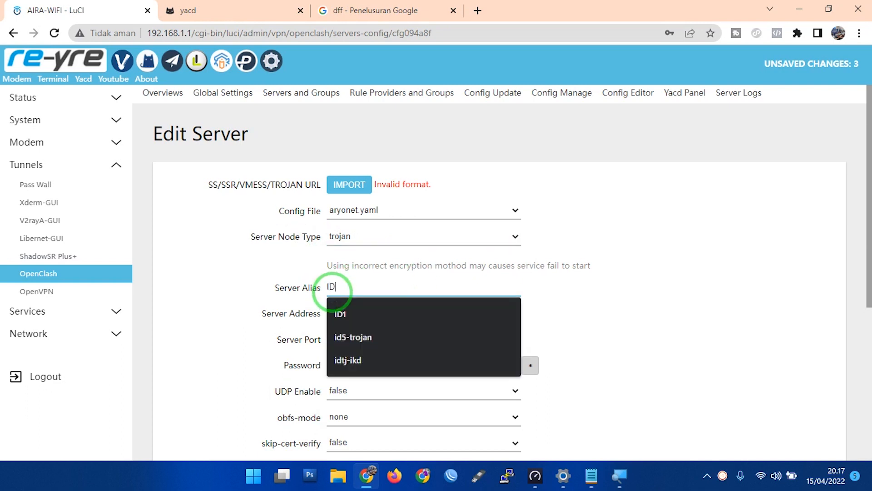
text(-tjGO)
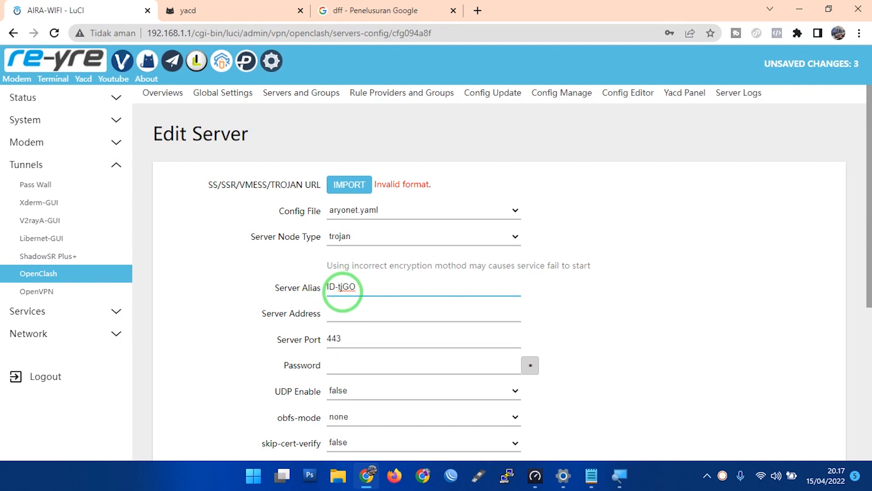
- Examine the trojan-go link in Notepad for its server address, port, SNI, host and path parameters
scroll(350, 288, down, 3)
click(351, 190)
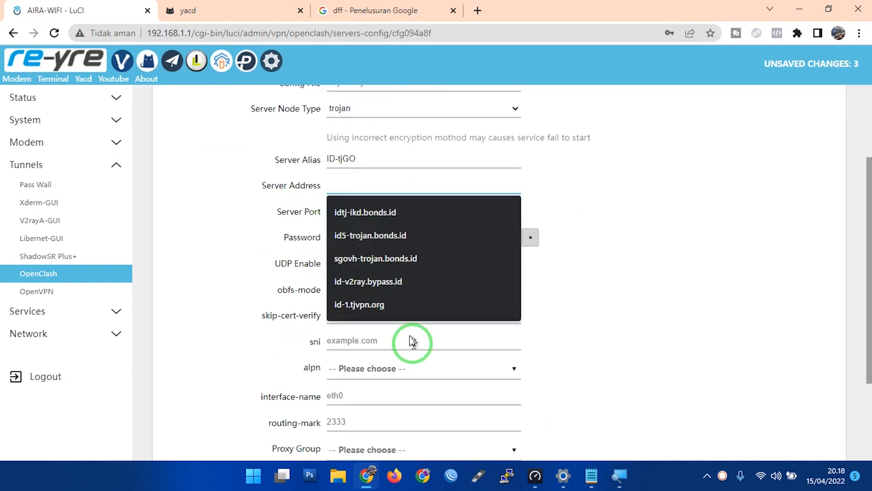
click(592, 476)
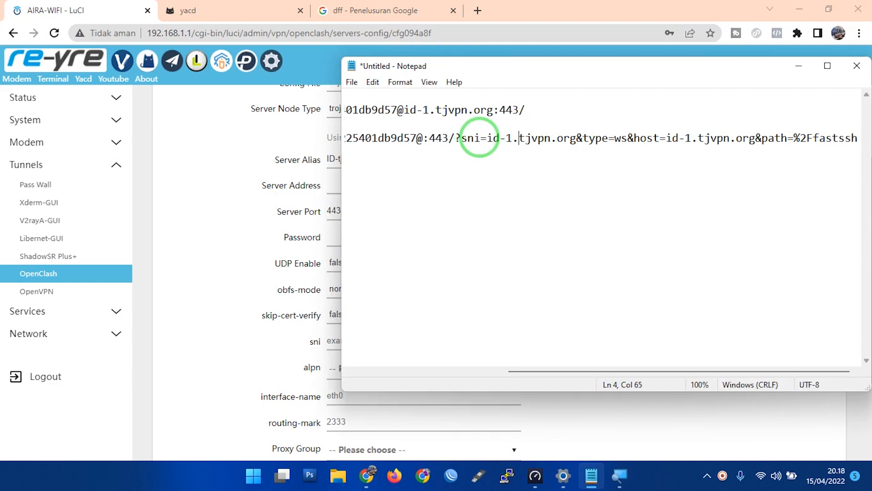
drag(486, 139, 576, 139)
drag(540, 185, 237, 143)
click(548, 196)
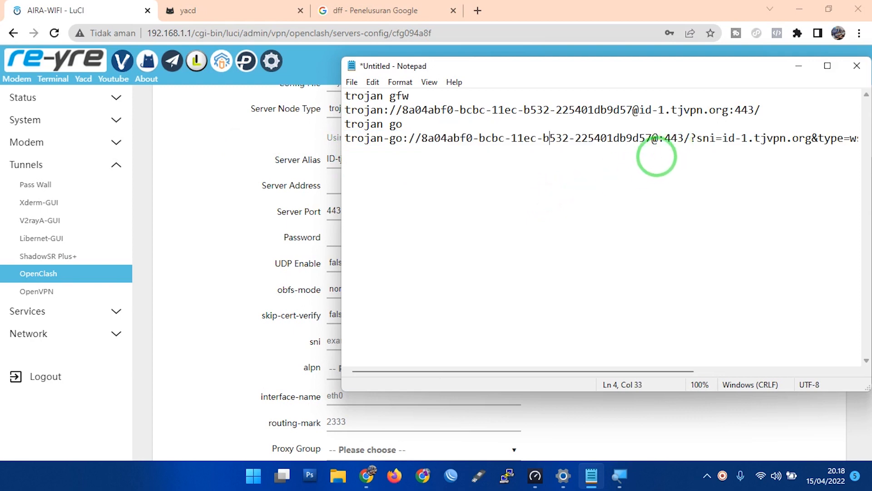
drag(653, 159, 848, 156)
drag(722, 154, 865, 156)
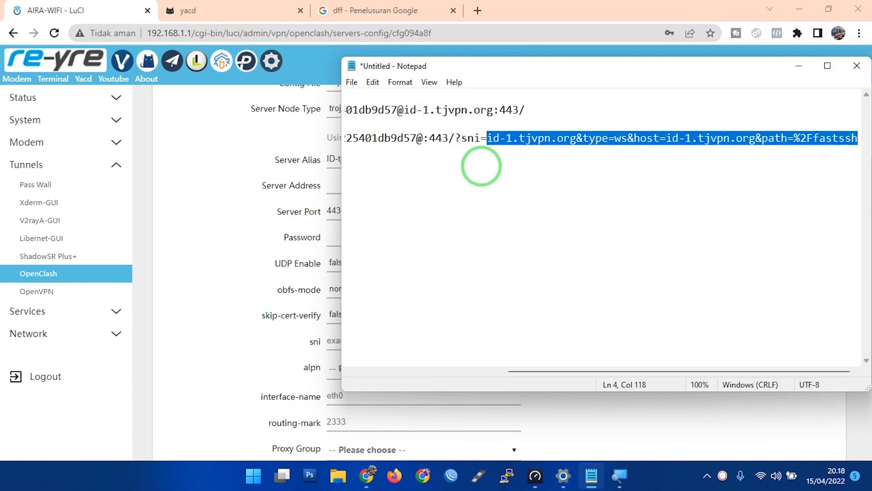
click(481, 165)
click(238, 261)
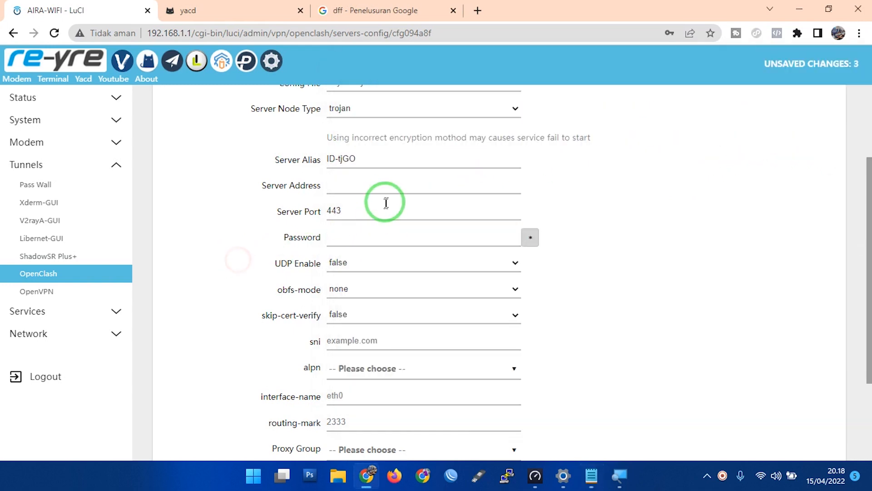
- Set the server address of the new trojan server to bing.com
click(377, 184)
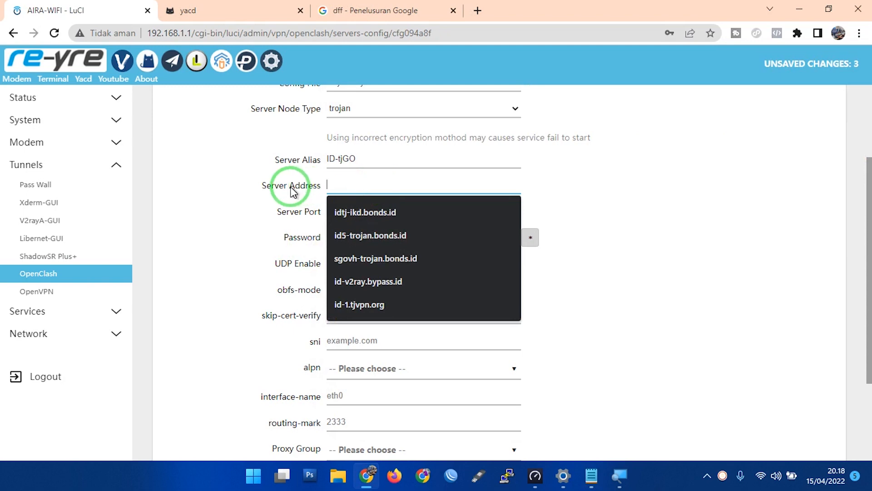
drag(264, 180, 318, 183)
click(350, 182)
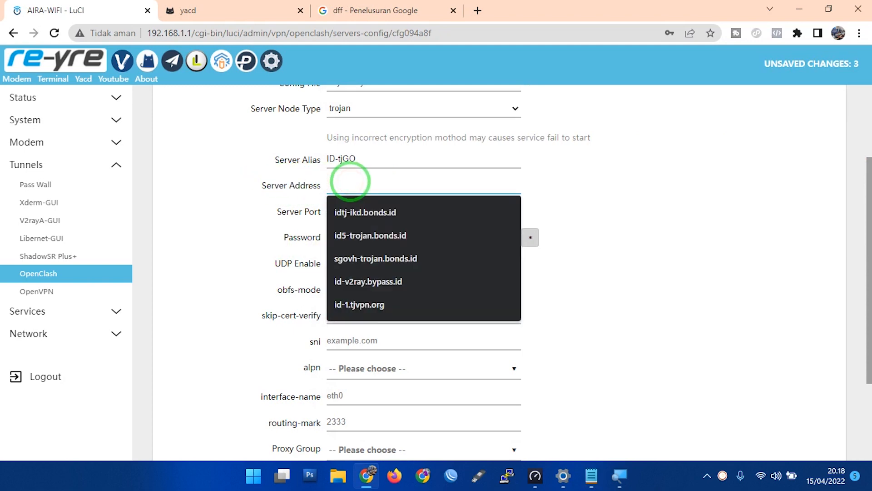
text(b)
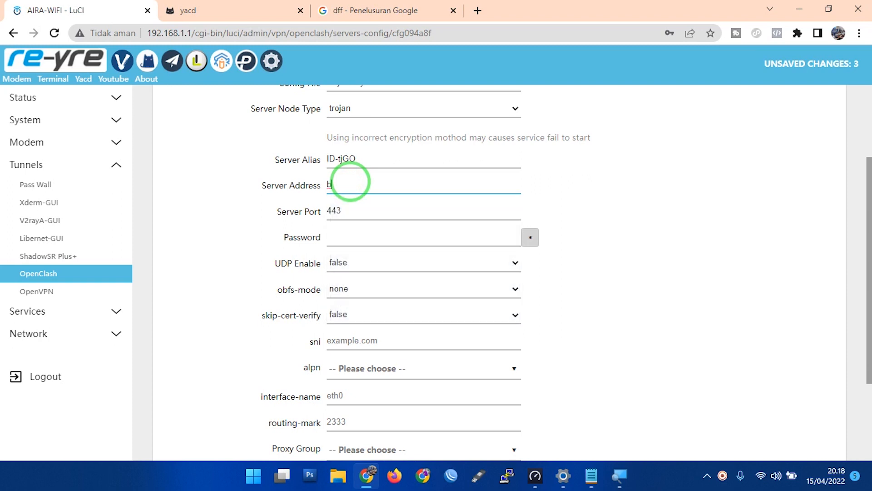
text(ing.com)
- Switch to Notepad and insert bing.com after the @ sign in the trojan-go link, before port 443
click(391, 239)
click(591, 475)
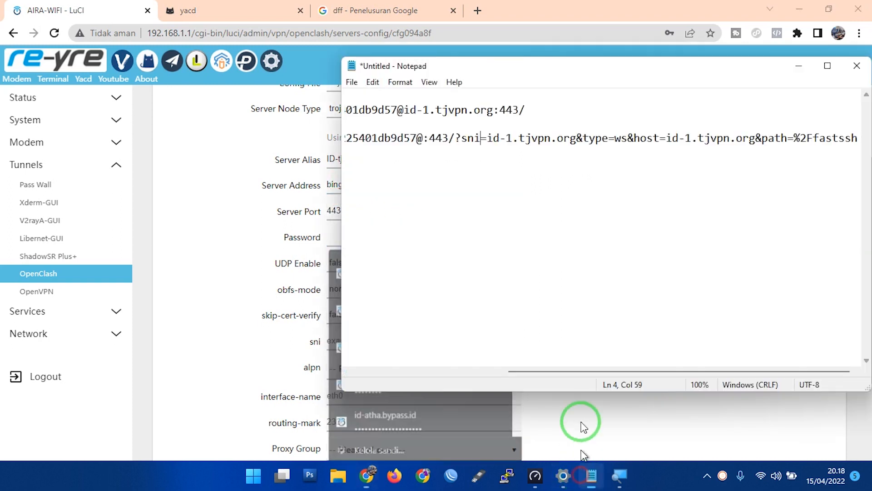
key(shift+Home)
click(420, 141)
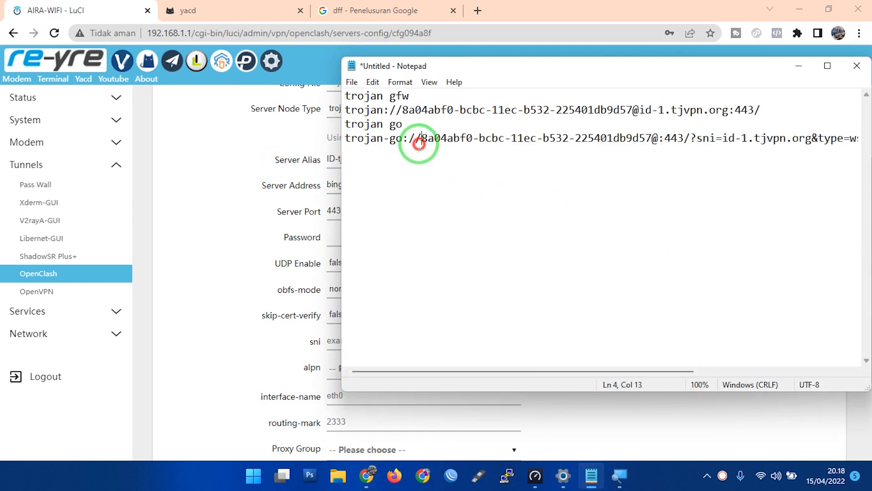
drag(418, 141, 662, 146)
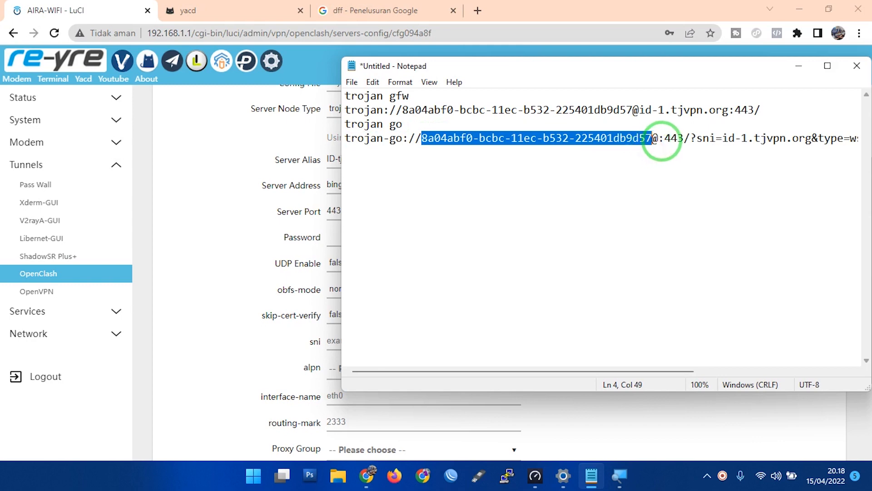
click(657, 138)
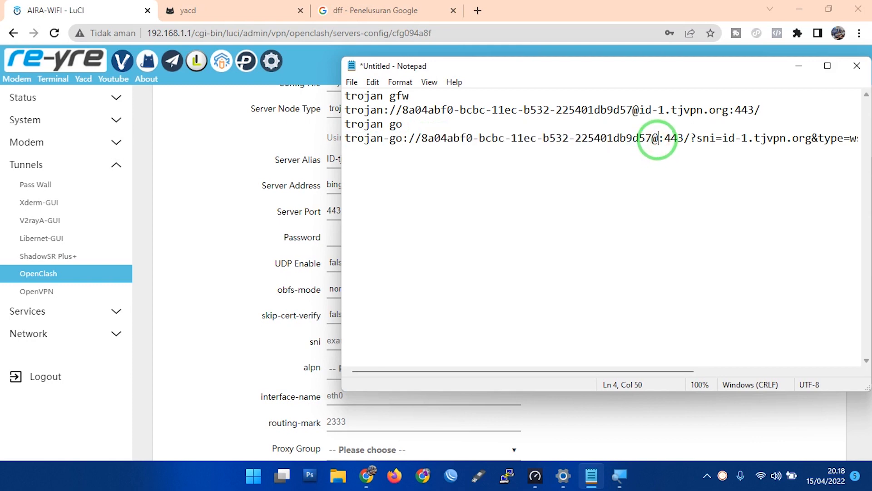
text(bing.com)
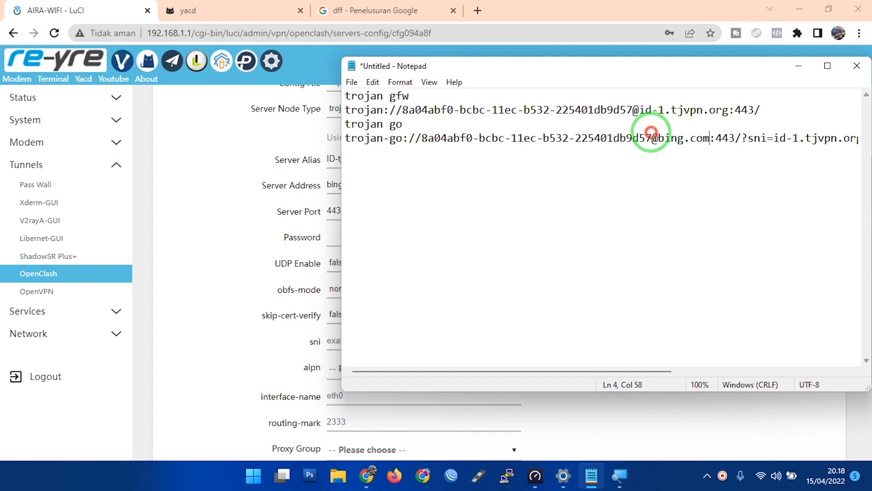
- Copy the password preceding @ in the trojan-go link into the OpenClash server's Password field and reveal it
drag(651, 133, 415, 138)
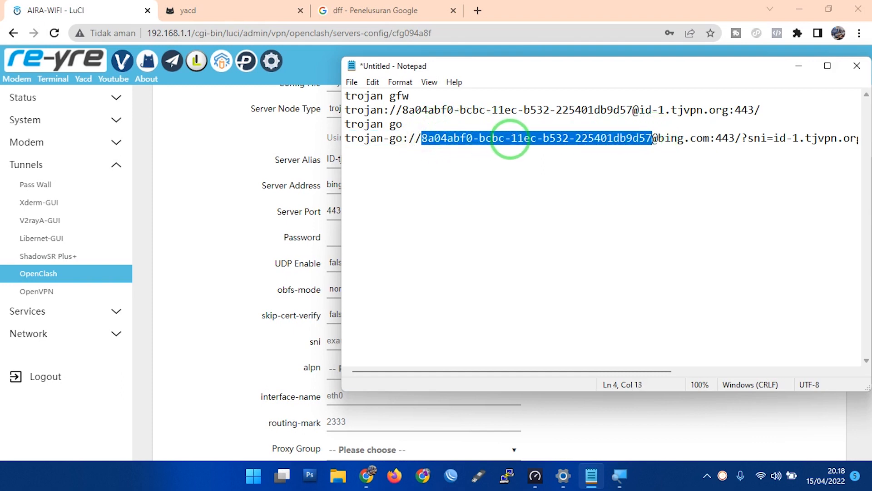
right_click(597, 140)
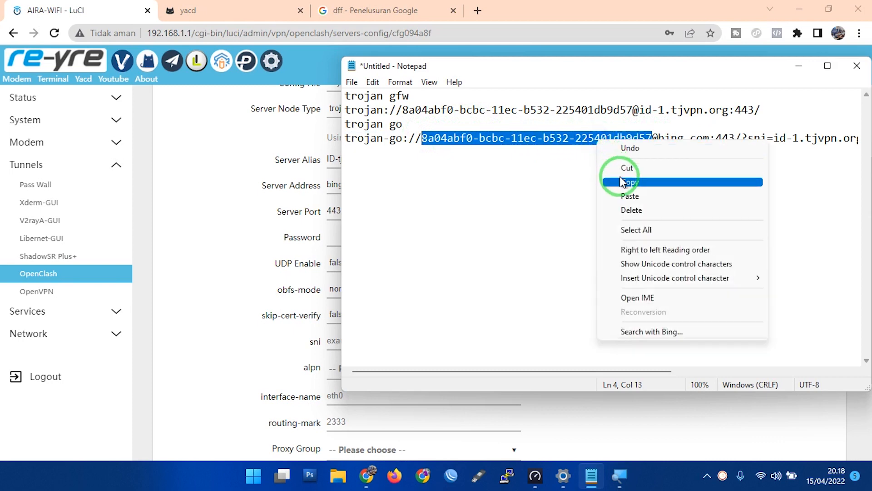
click(617, 179)
click(311, 242)
click(340, 230)
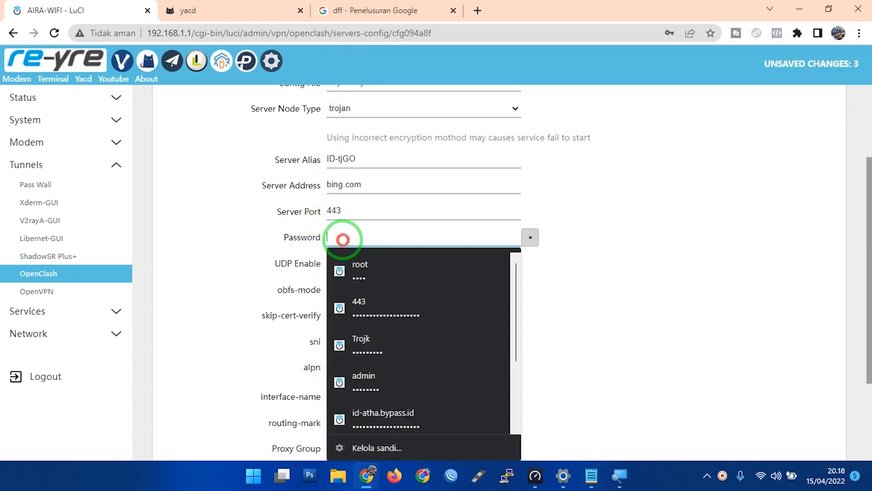
right_click(337, 237)
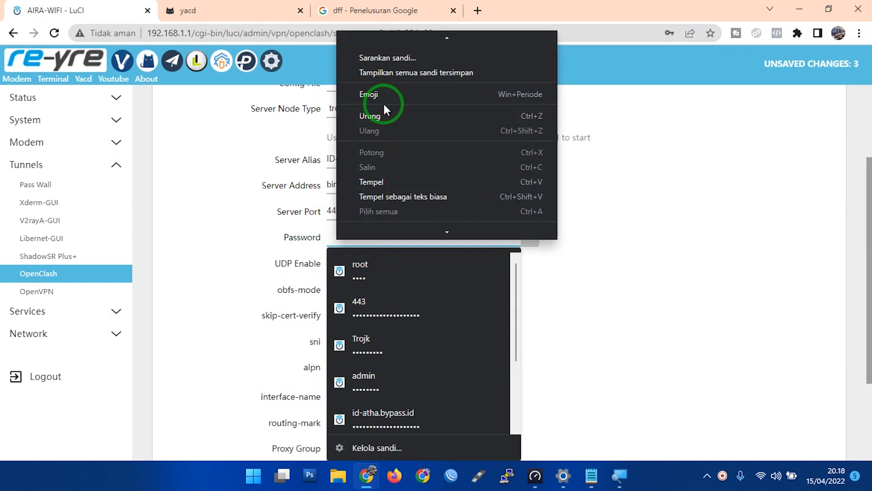
click(326, 239)
right_click(326, 239)
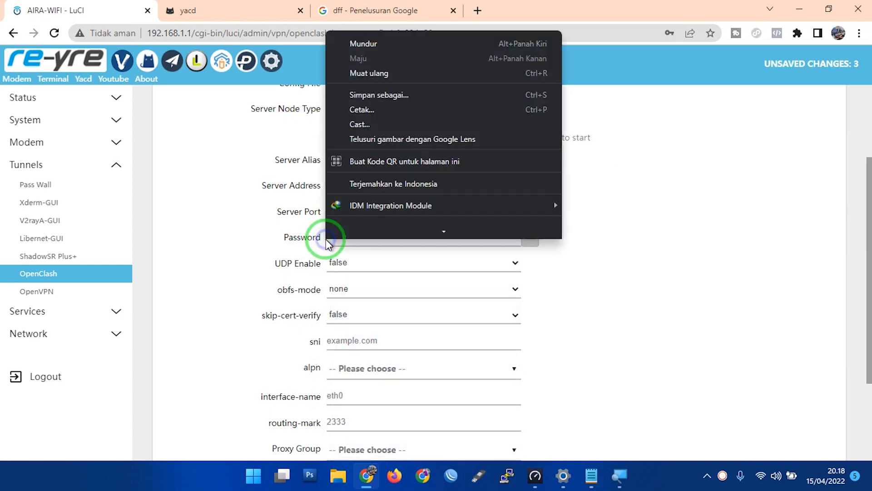
click(352, 243)
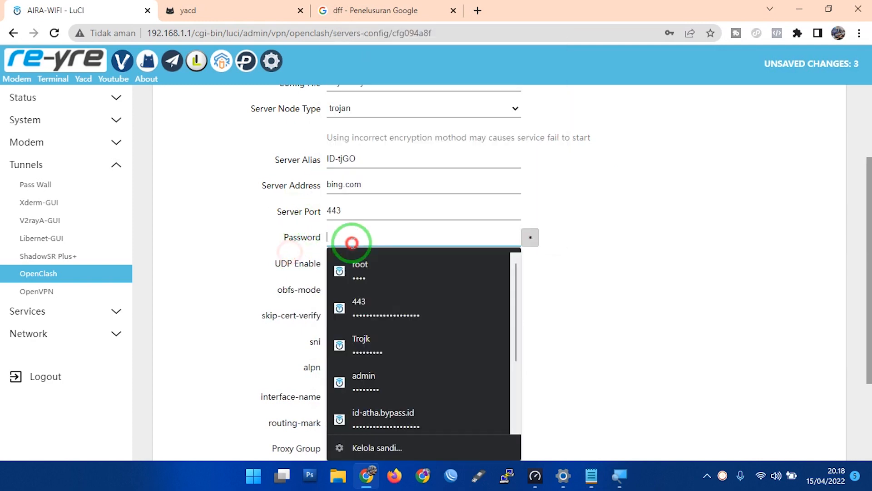
key(ctrl+v)
click(546, 231)
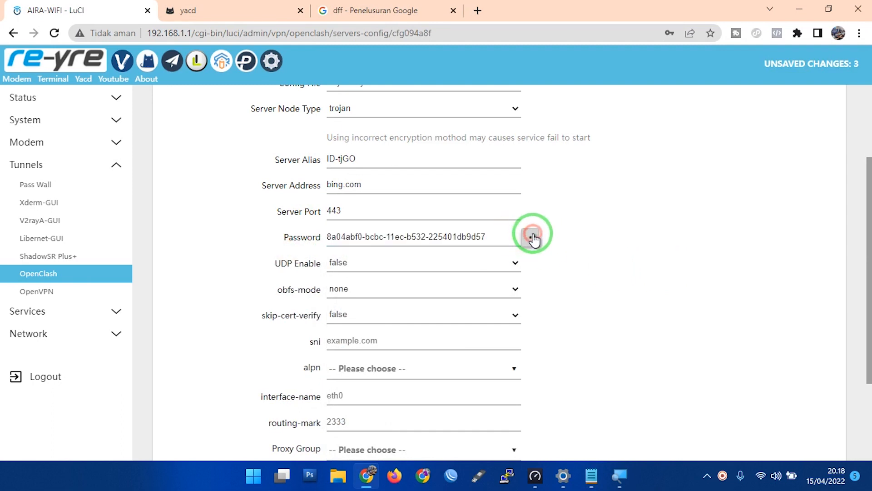
- Set UDP Enable to true for the ID-tjGO server
click(387, 290)
click(379, 261)
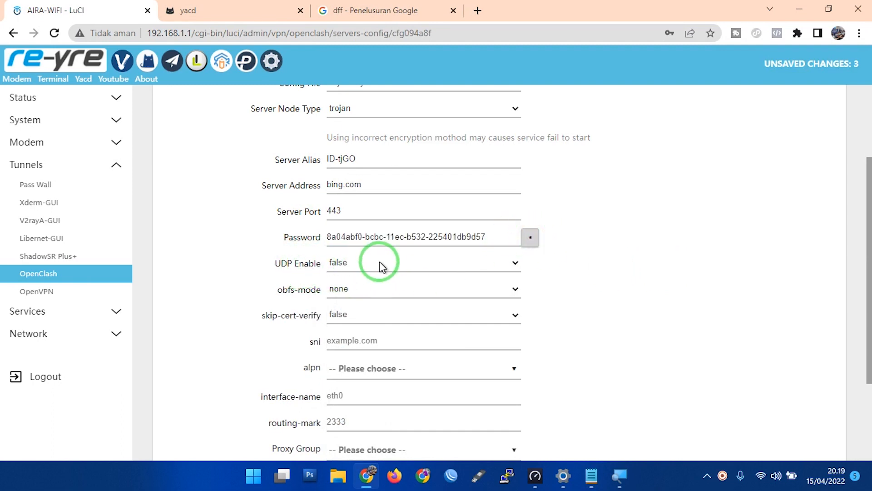
click(347, 287)
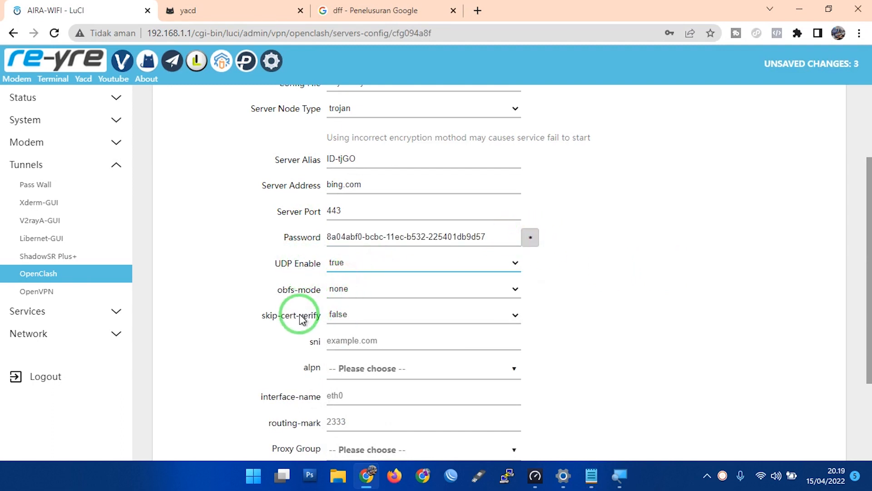
- Set the server's obfs-mode to websocket (ws), checking it against the type parameter of the trojan-go link in Notepad
click(337, 290)
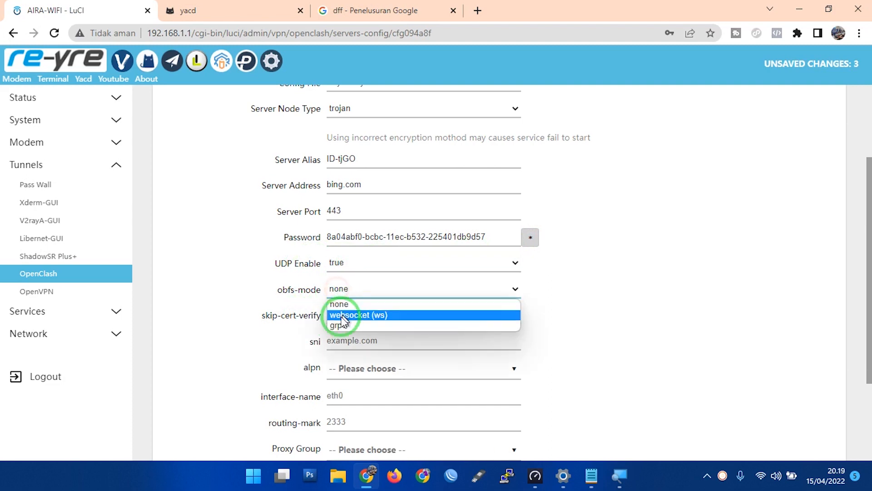
click(290, 313)
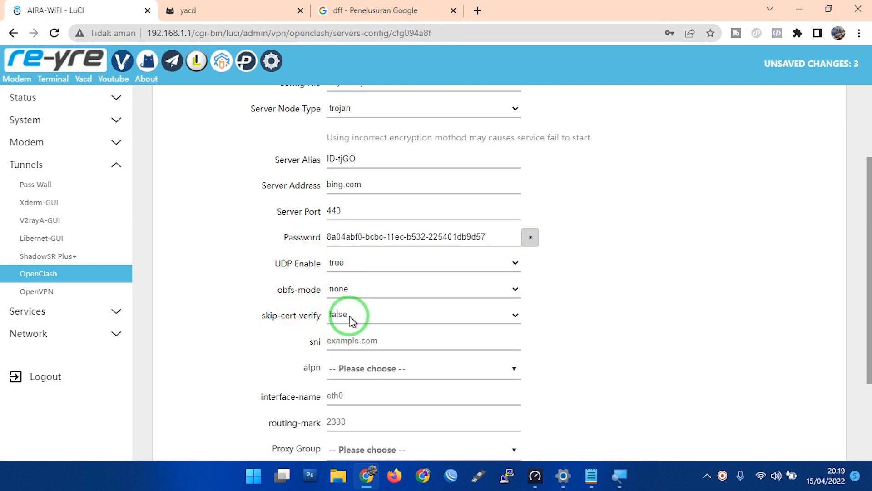
click(353, 290)
click(365, 317)
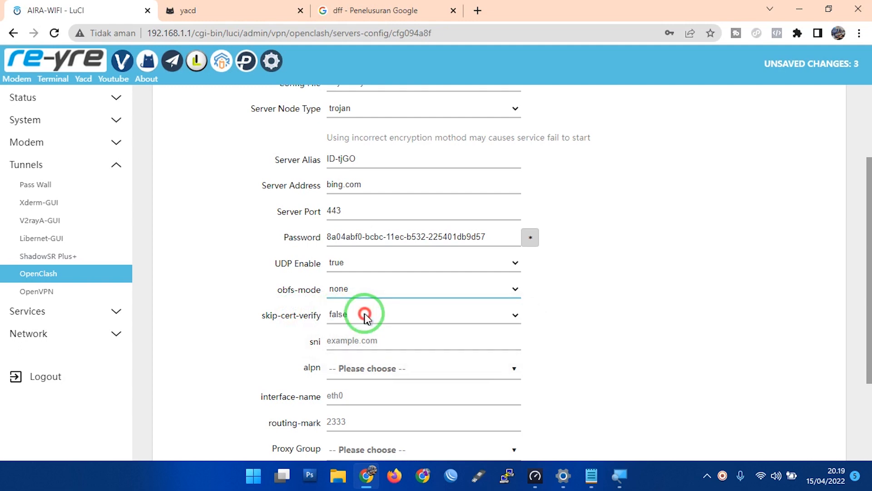
click(602, 475)
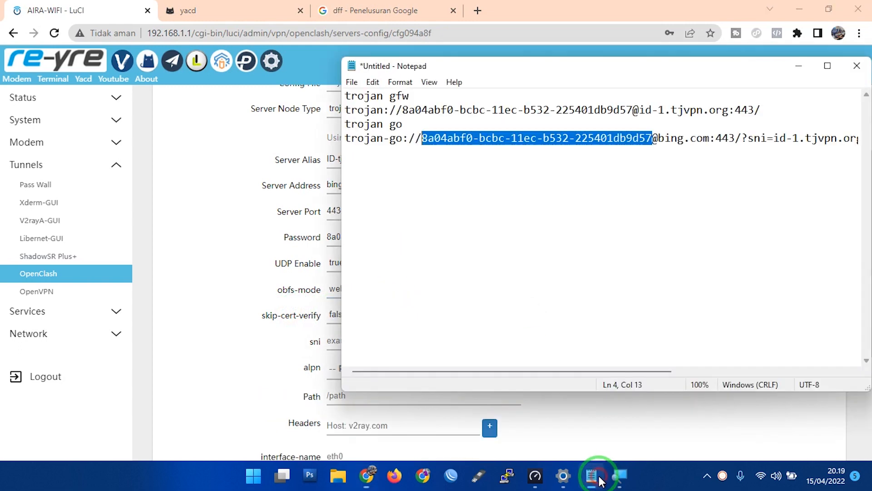
drag(713, 156, 850, 136)
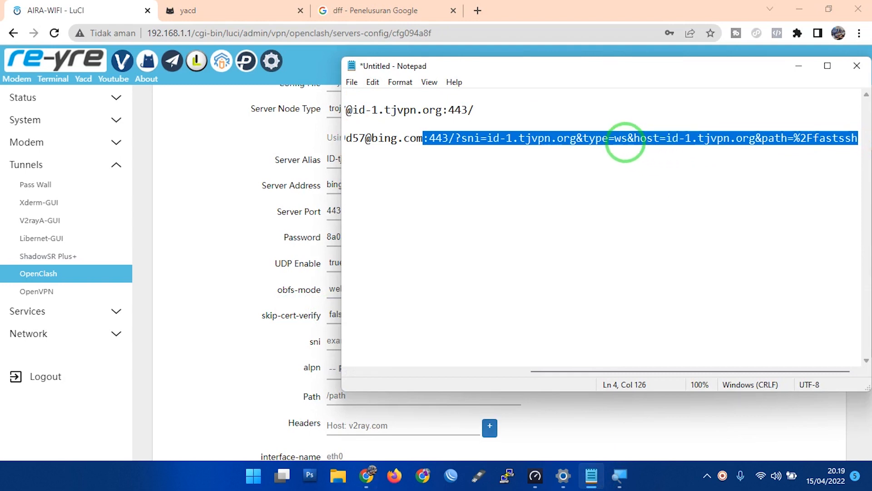
click(615, 139)
double_click(627, 139)
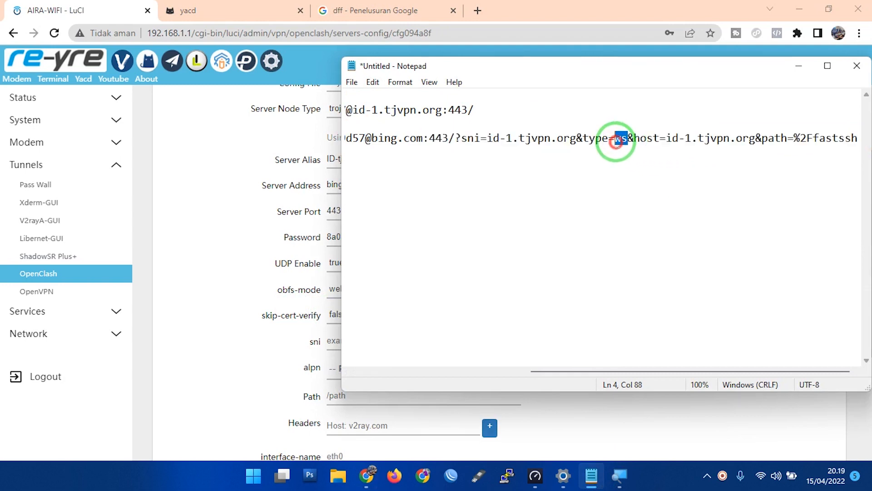
click(288, 289)
click(362, 293)
click(362, 312)
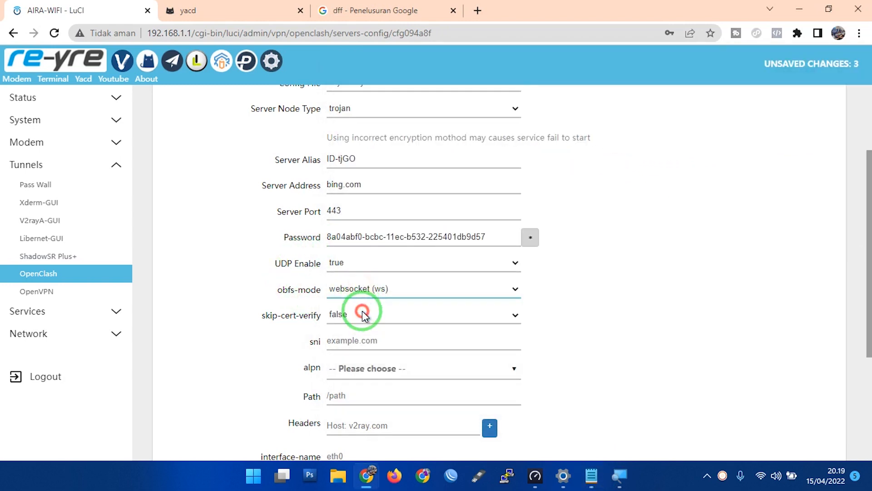
- Set skip-cert-verify to true for the ID-tjGO server
drag(269, 320, 325, 314)
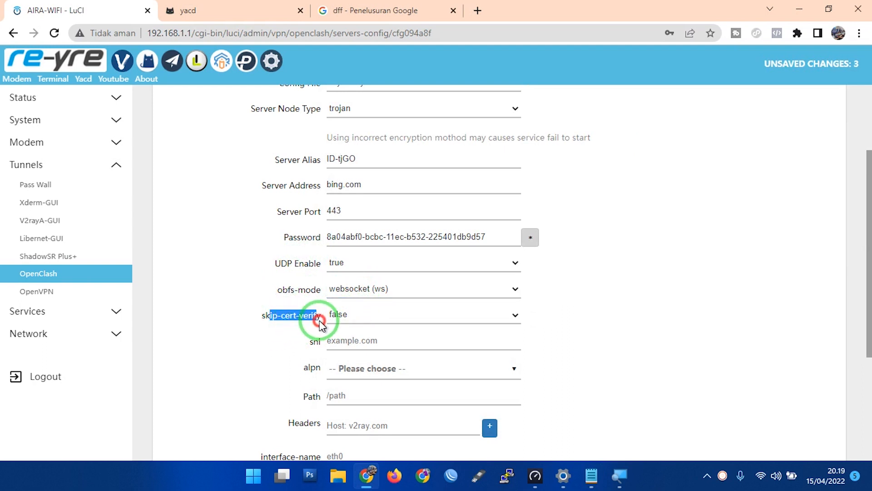
click(337, 314)
click(344, 339)
click(344, 340)
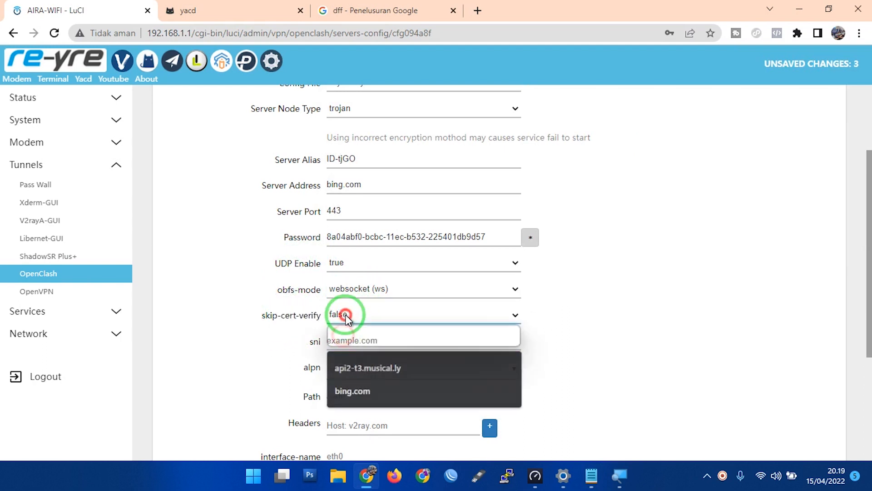
click(345, 314)
click(345, 327)
- Copy the sni value from the trojan-go link in Notepad and set the server's sni to id-1.tjvpn.org
double_click(313, 340)
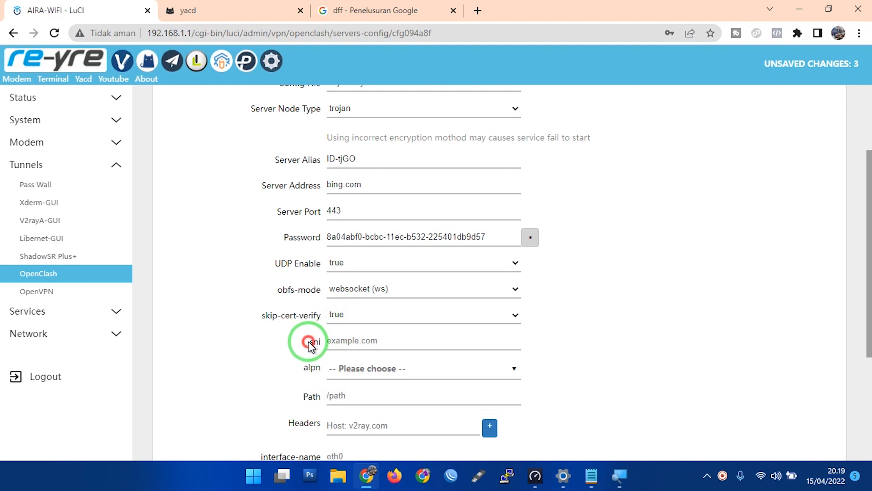
click(591, 475)
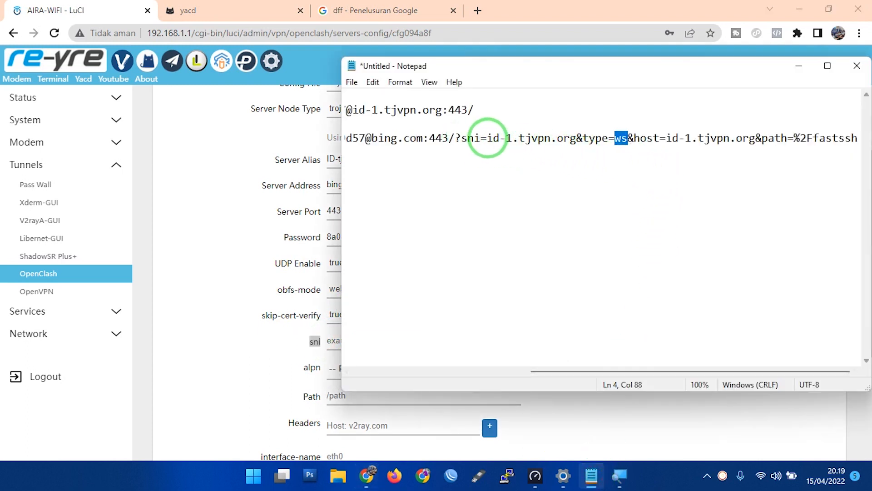
drag(487, 138, 570, 138)
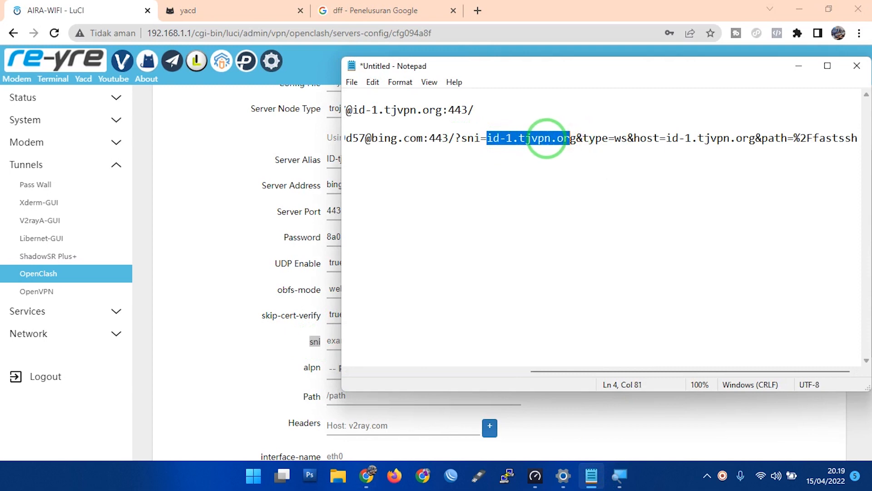
right_click(568, 139)
click(595, 182)
click(327, 322)
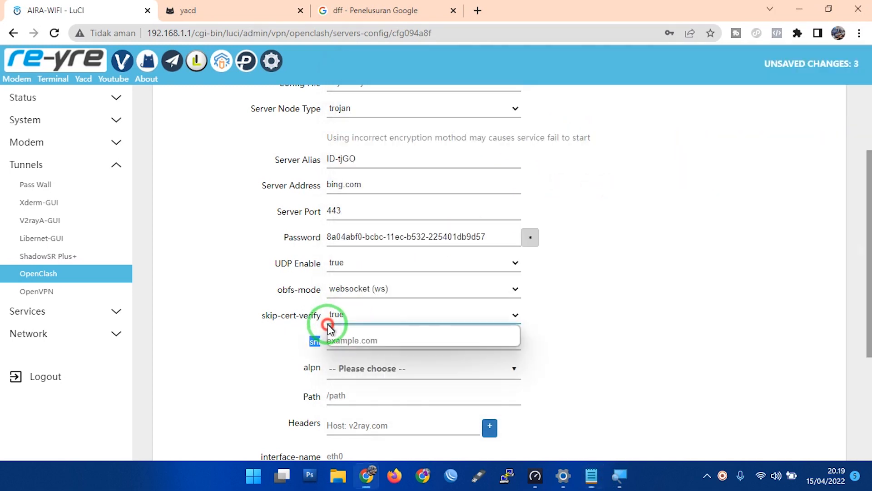
click(339, 331)
click(339, 341)
key(ctrl+v)
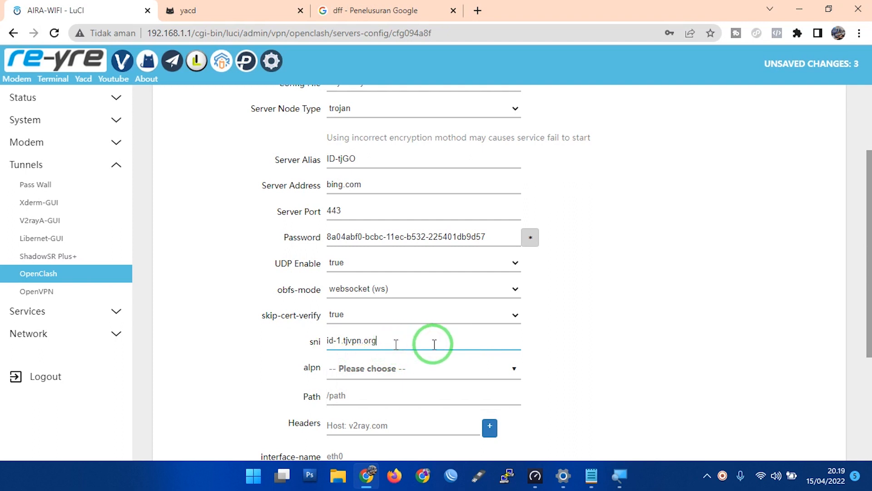
click(574, 345)
- Replace %2F with / in the link's path parameter in Notepad, and set the OpenClash server's Path to /fastssh
scroll(580, 343, down, 3)
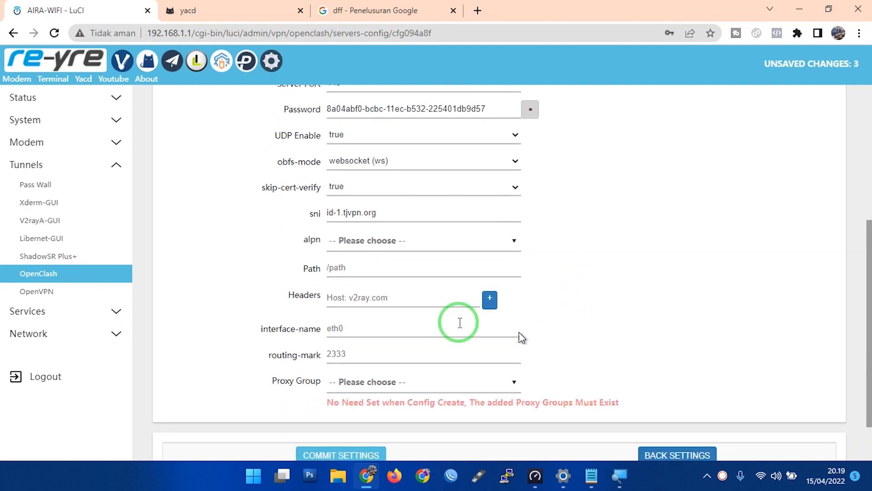
click(591, 475)
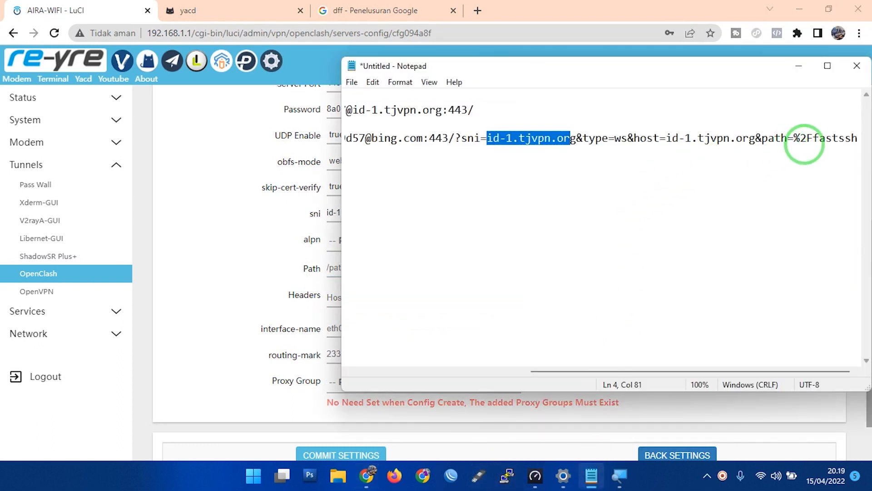
drag(813, 140, 856, 139)
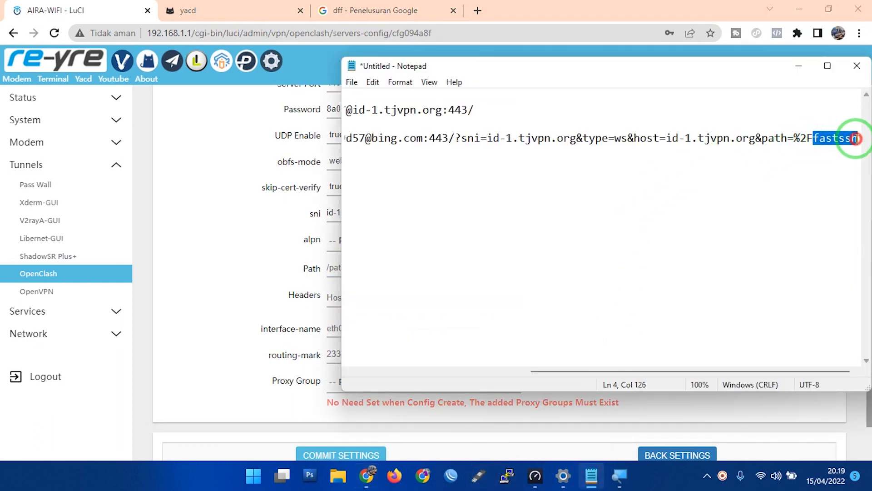
double_click(812, 136)
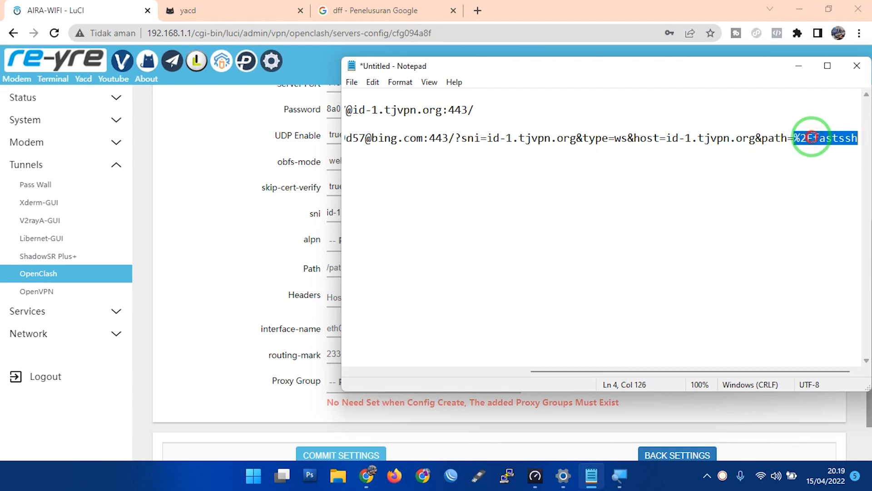
drag(806, 136, 836, 138)
text(/)
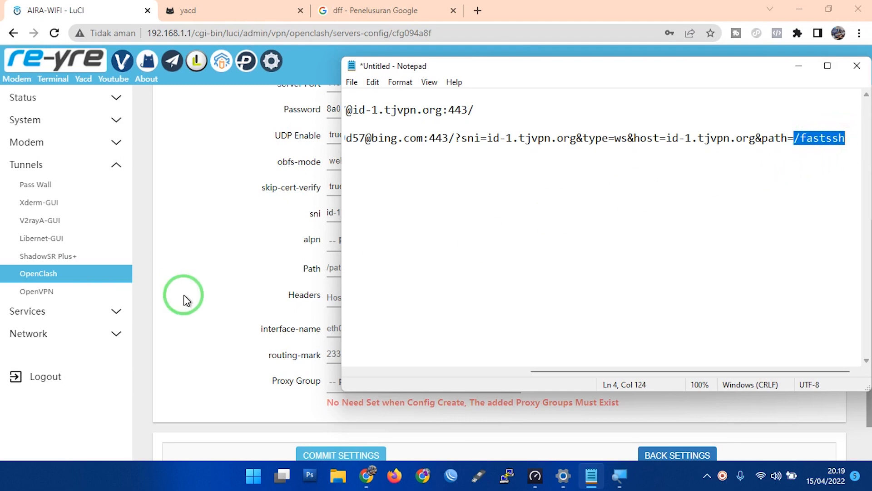
click(231, 288)
click(360, 268)
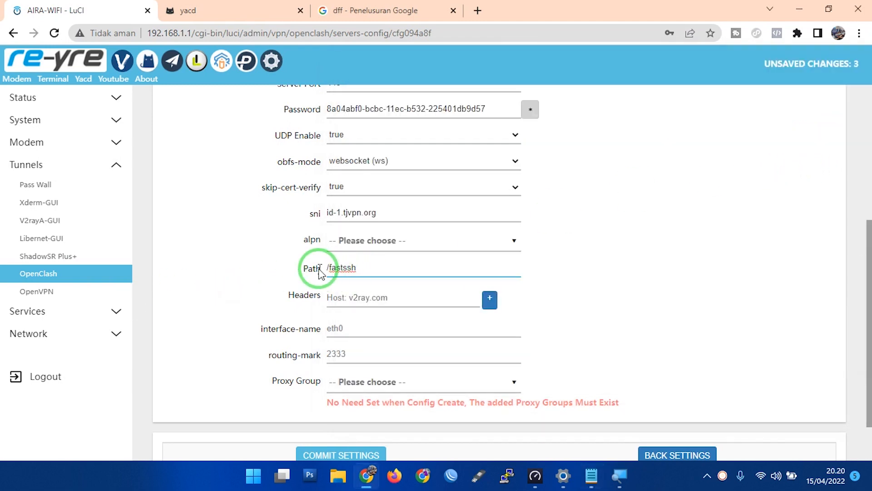
- Commit the ID-tjGO server settings, and save the updated proxies list to the aryonet.yaml configuration
scroll(365, 321, down, 2)
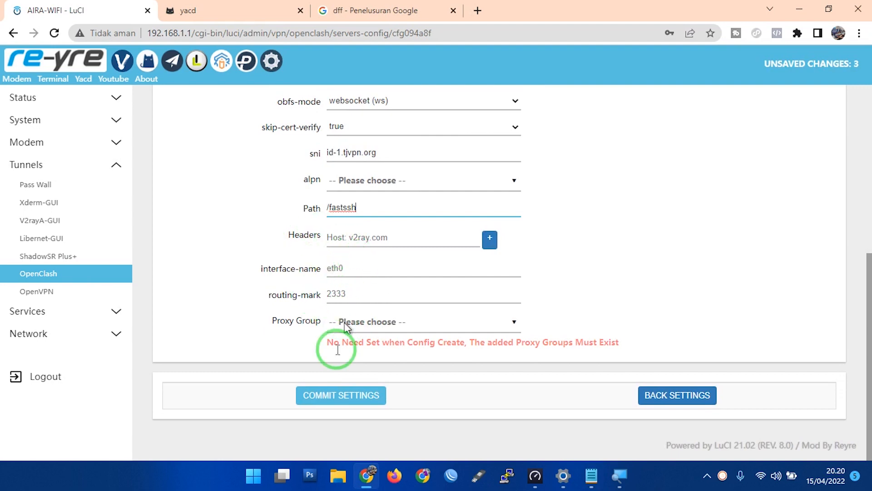
click(340, 395)
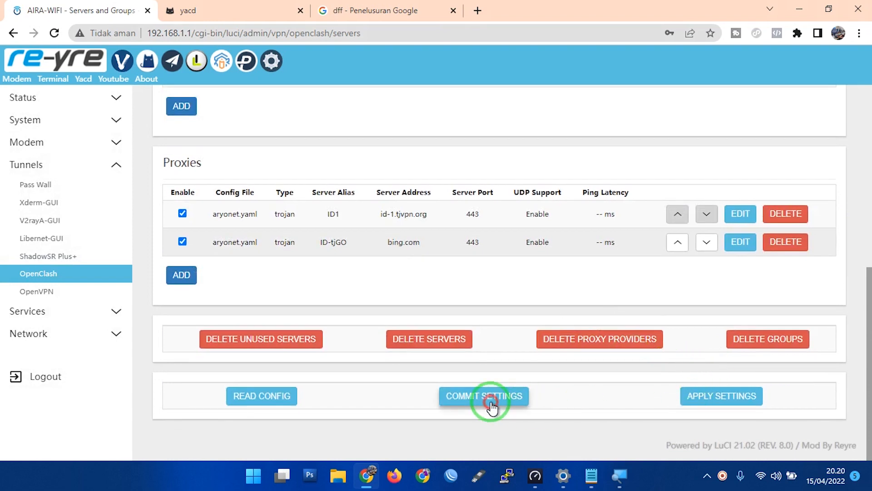
click(491, 406)
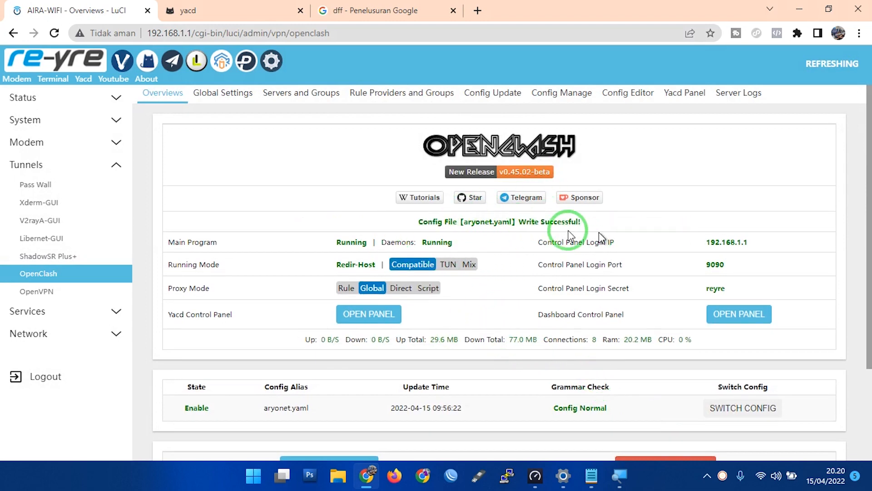
- Restart OpenClash by reselecting the Compatible running mode and confirming the switch
click(411, 265)
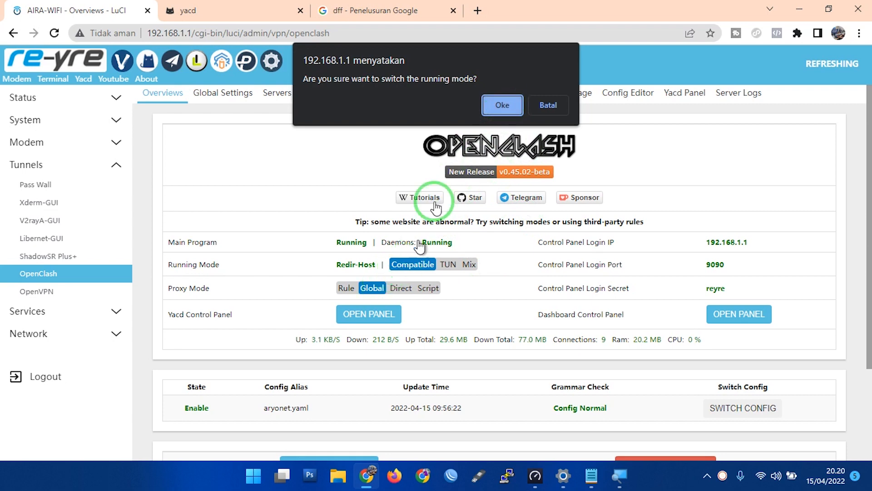
click(495, 112)
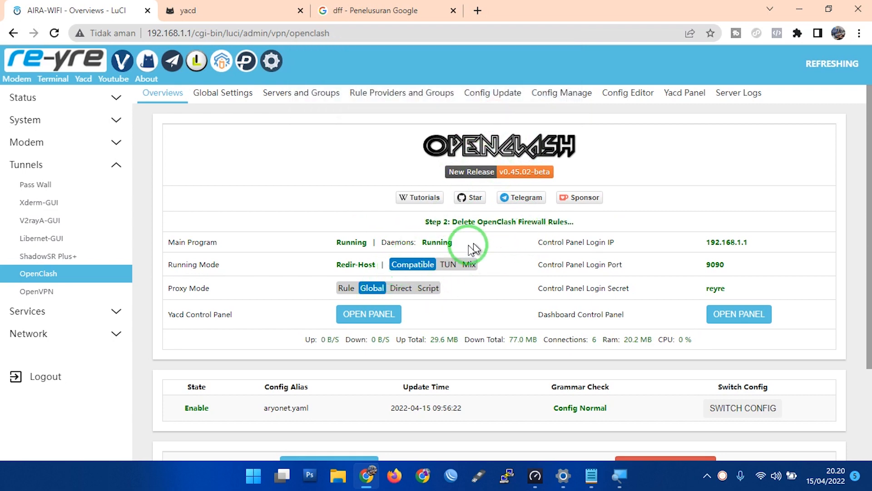
click(478, 222)
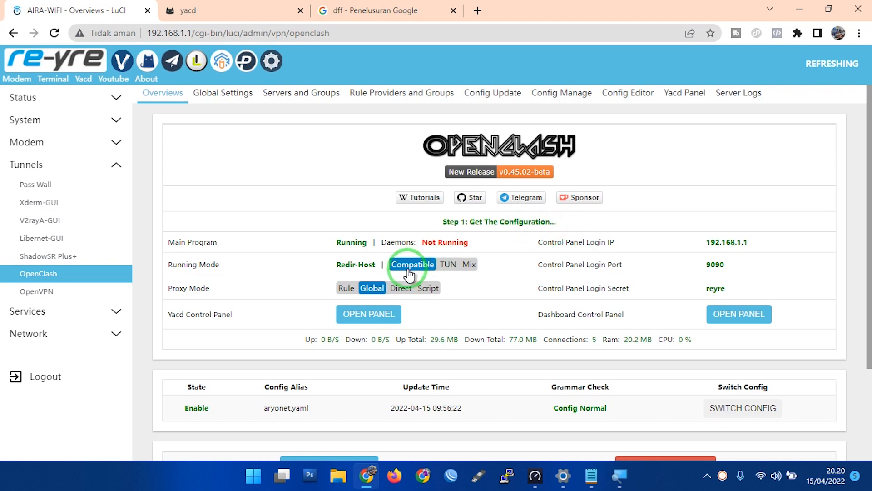
- Check that OpenClash has started, test the proxies' latency in the Yacd panel, and select ID-tjGO as the GLOBAL proxy
drag(421, 242, 474, 247)
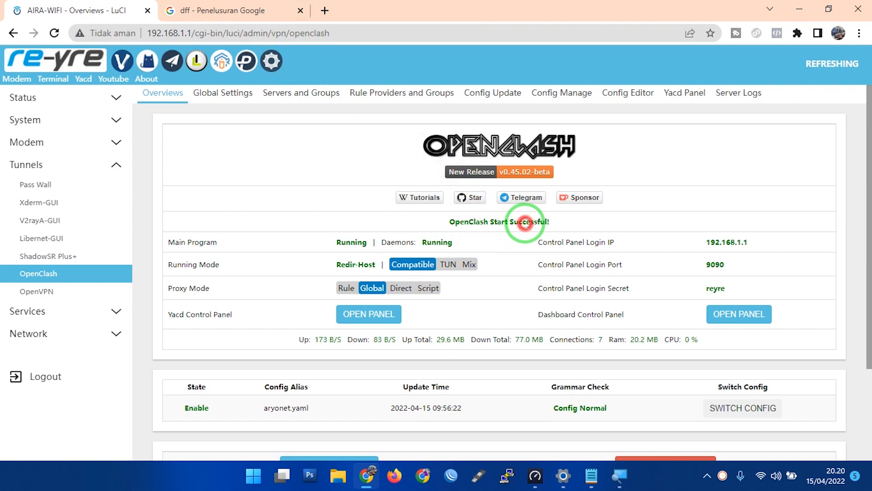
double_click(525, 223)
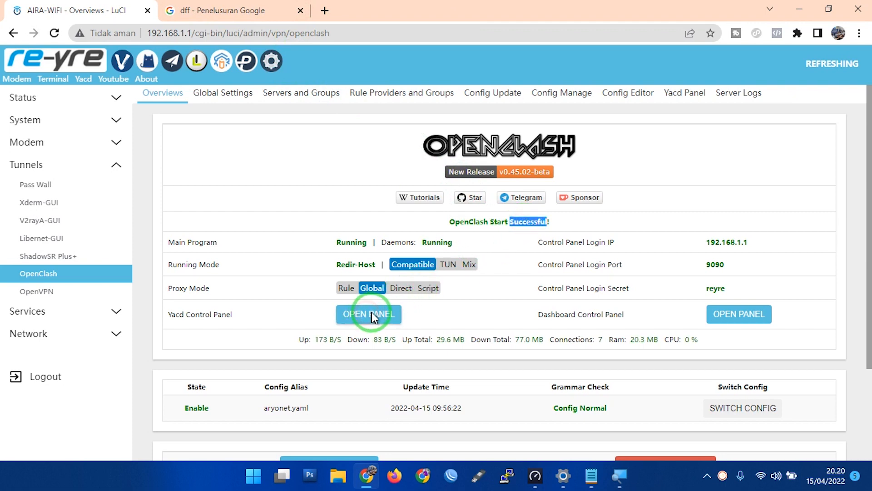
click(372, 315)
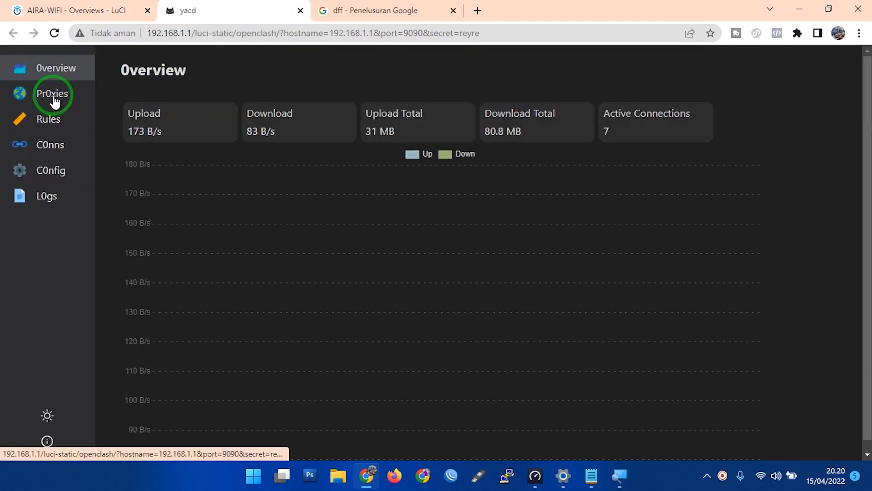
click(53, 96)
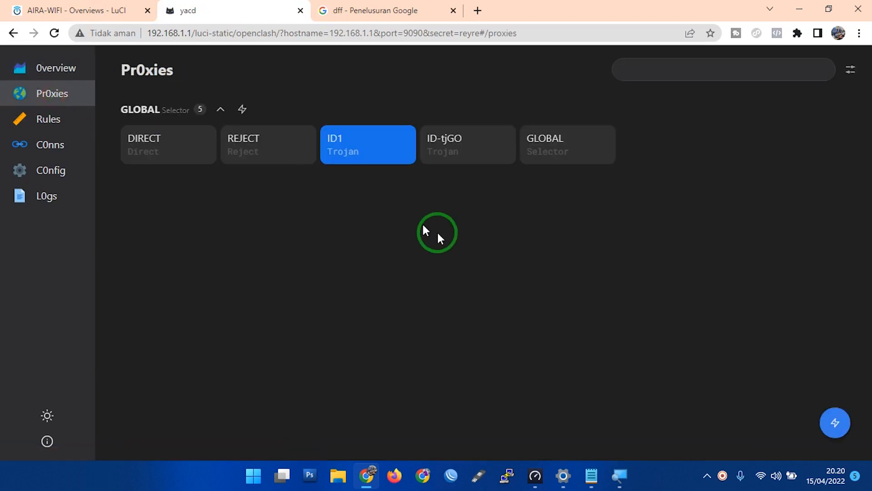
click(835, 429)
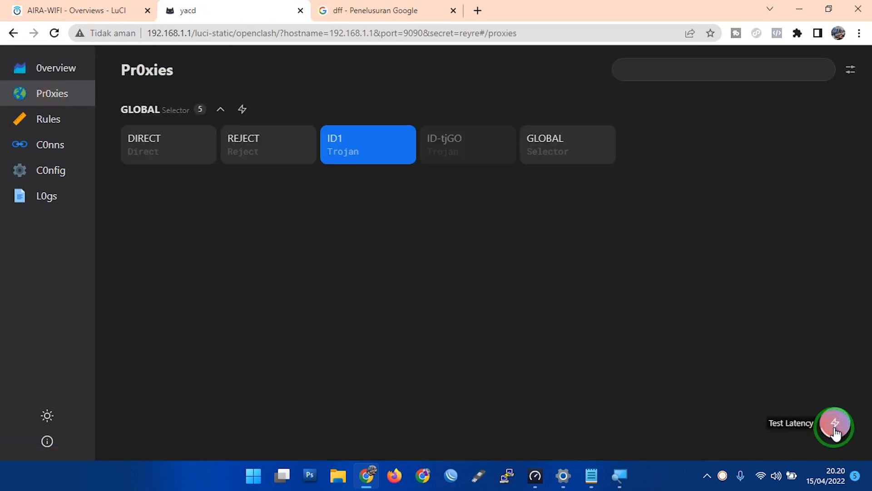
click(462, 146)
click(481, 148)
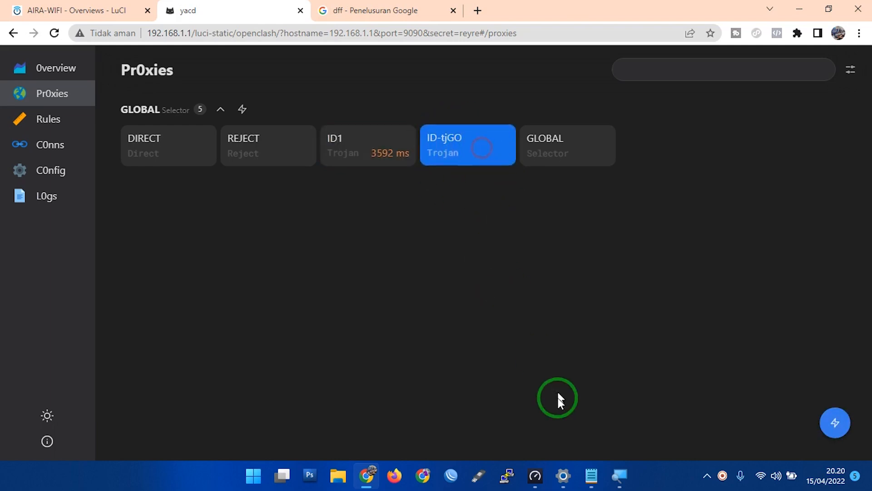
- Test the internet connection through ID-tjGO by searching Google for sasas
click(536, 475)
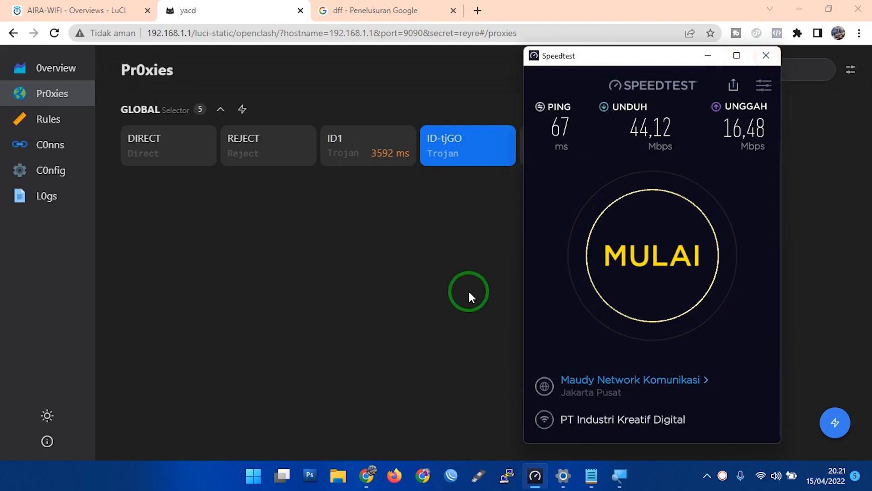
click(386, 7)
click(393, 32)
text(s)
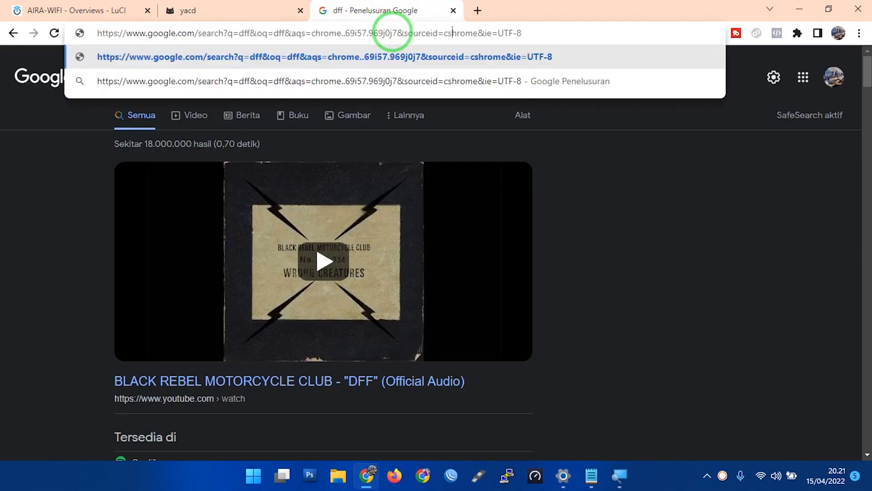
key(ctrl+a)
text(sasas)
key(Return)
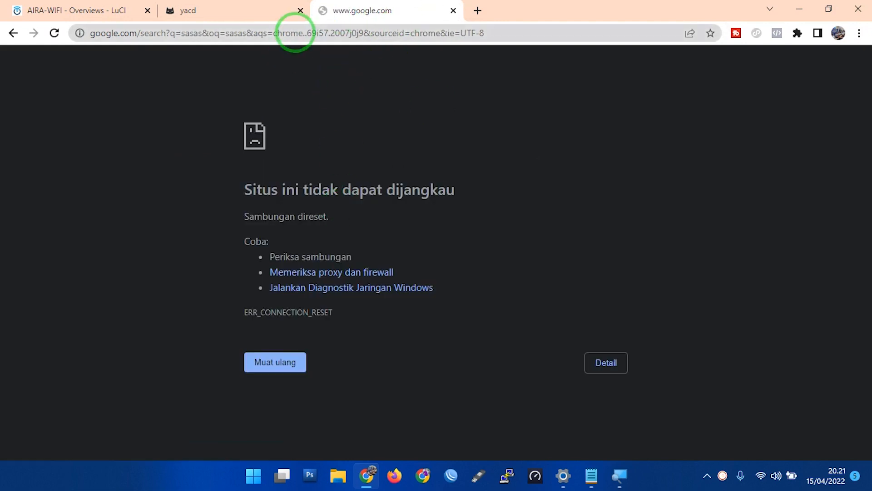
- Return to the OpenClash overview and disable OpenClash
click(286, 10)
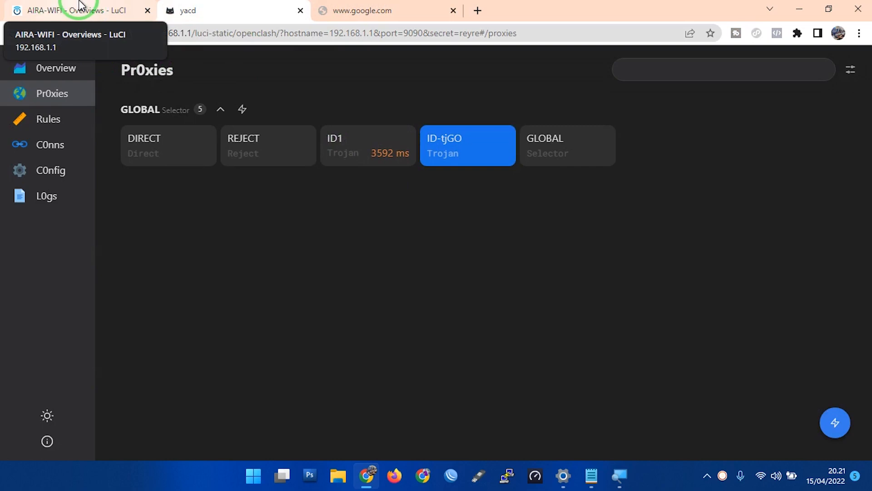
click(79, 5)
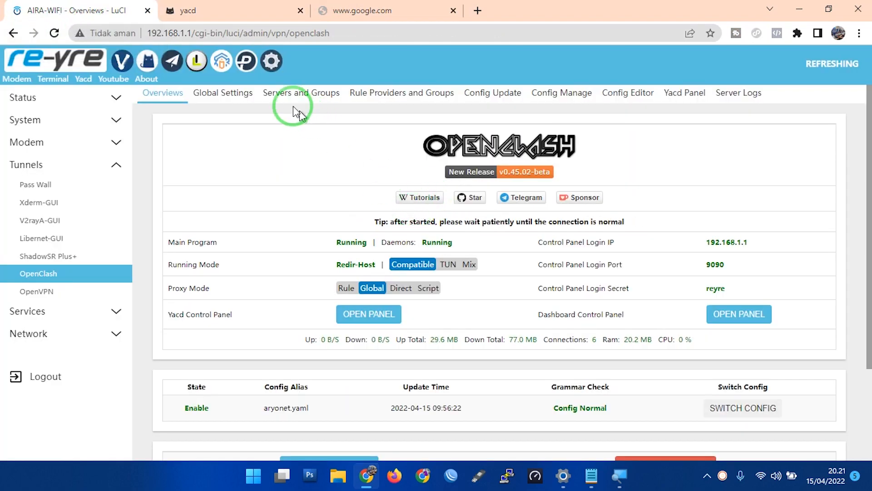
scroll(486, 288, down, 1)
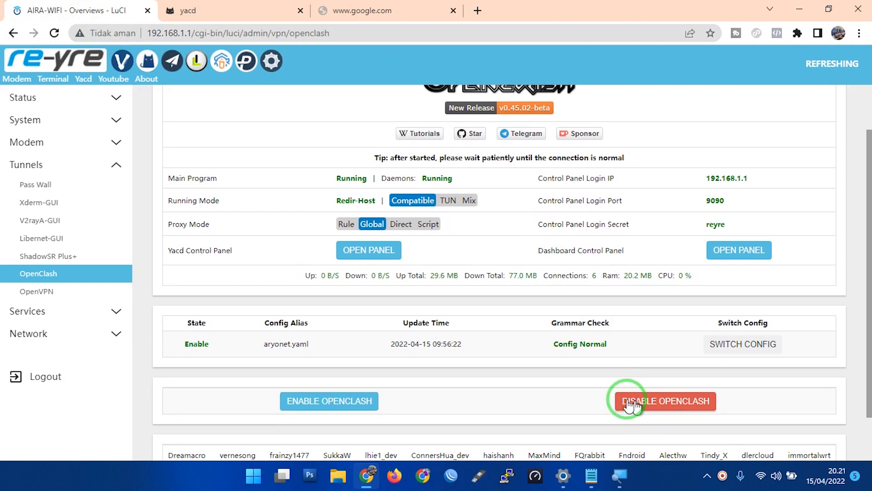
click(668, 406)
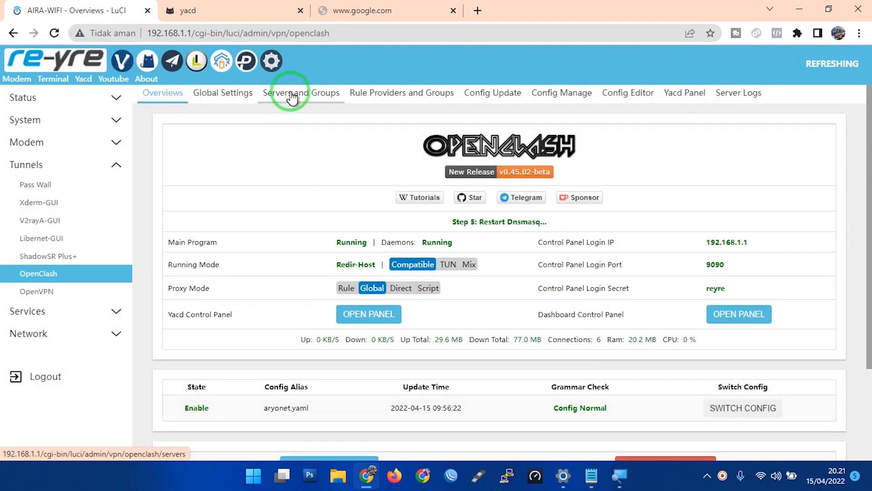
- Open the ID-tjGO server for editing and cut id-1.tjvpn.org out of its sni field
click(292, 97)
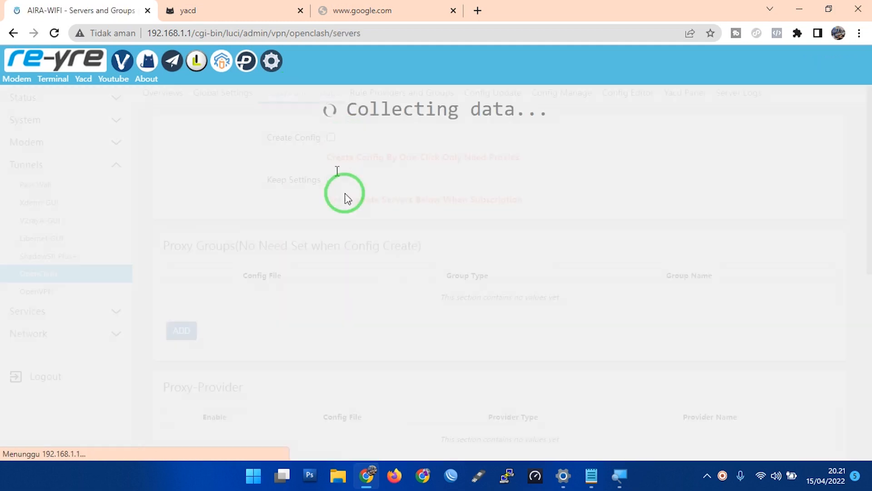
scroll(613, 356, down, 5)
click(743, 359)
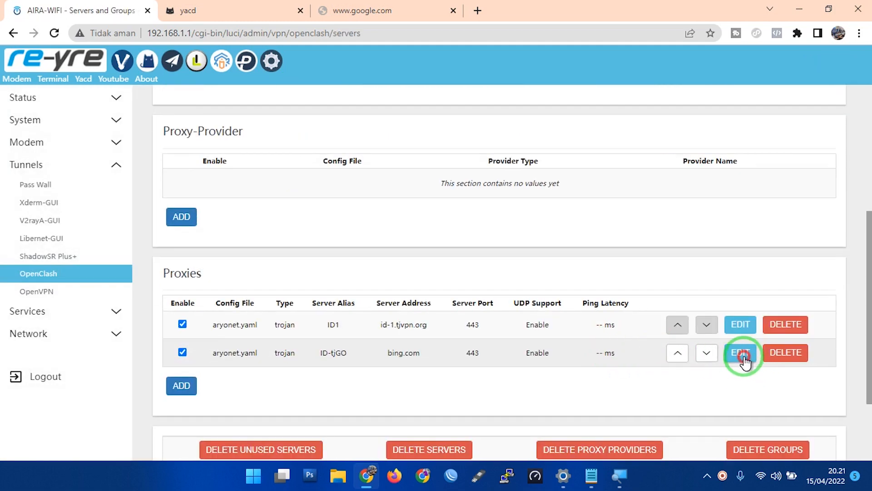
scroll(276, 247, down, 5)
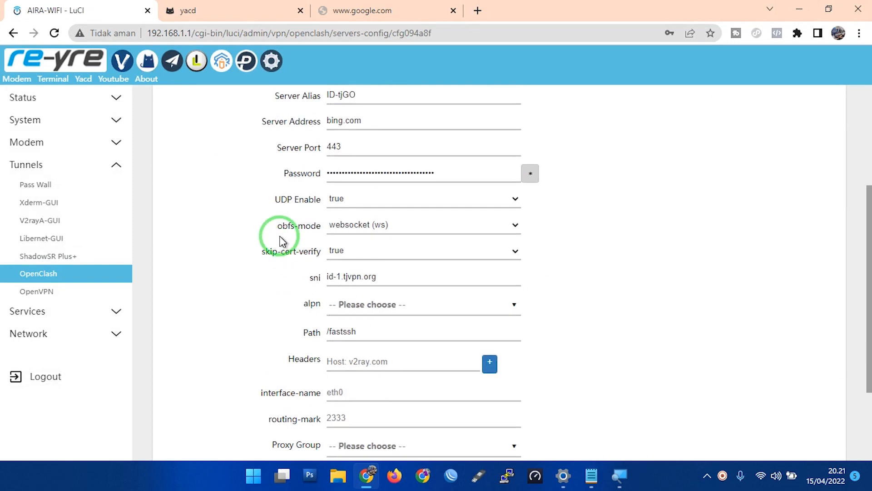
drag(383, 277, 318, 278)
key(ctrl+c)
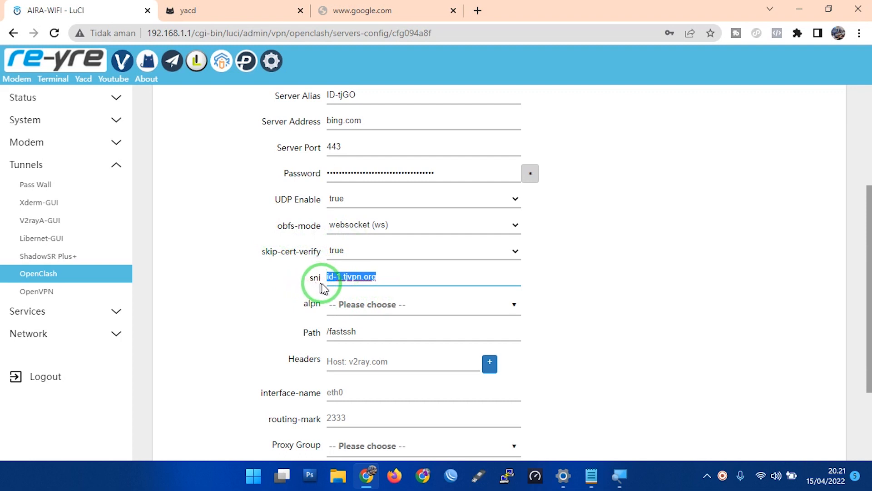
key(BackSpace)
- Set the server's address to the copied id-1.tjvpn.org, cutting bing.com out of that field
scroll(339, 288, up, 3)
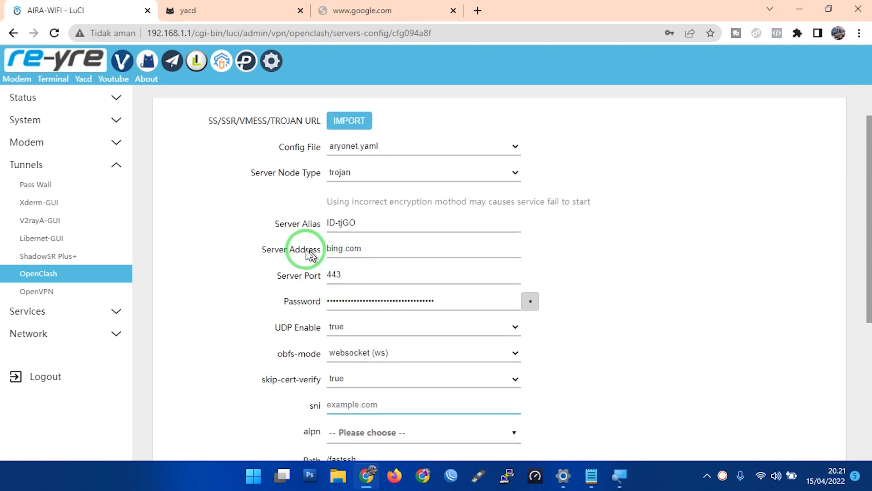
drag(262, 249, 317, 249)
click(375, 251)
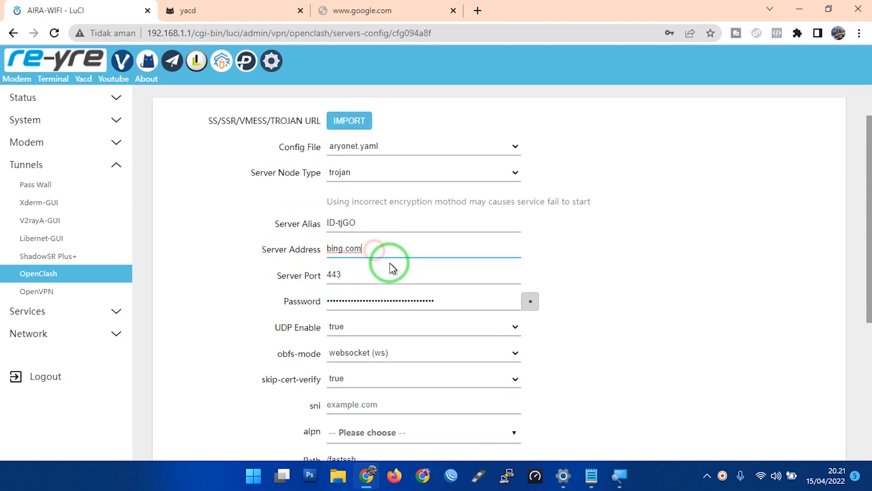
key(ctrl+v)
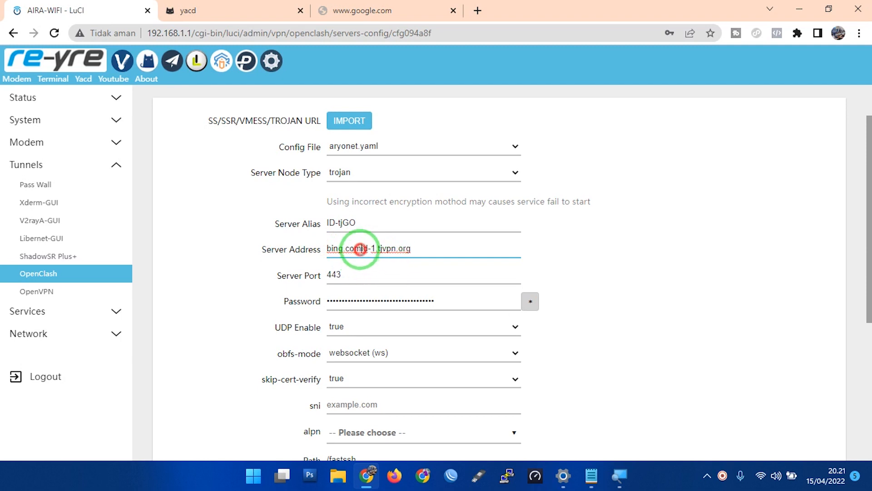
drag(361, 248, 317, 253)
key(ctrl+c)
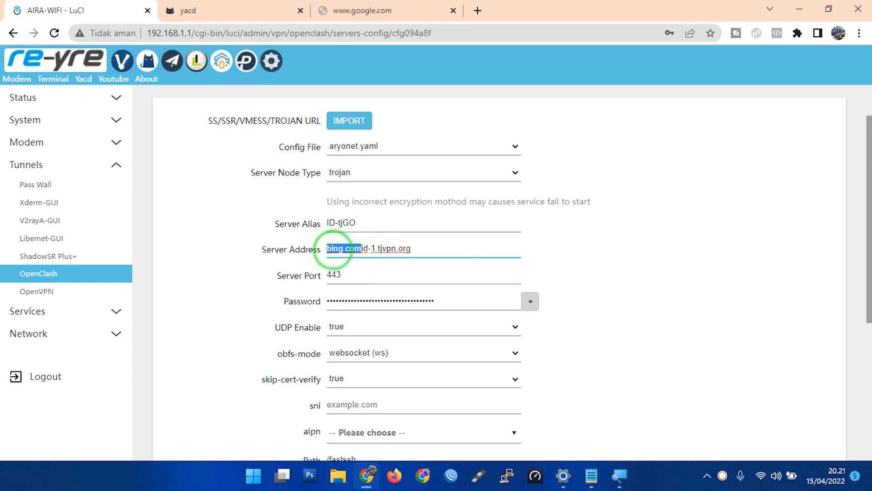
key(BackSpace)
- Set the ID-tjGO server's sni to the copied bing.com
scroll(360, 265, down, 4)
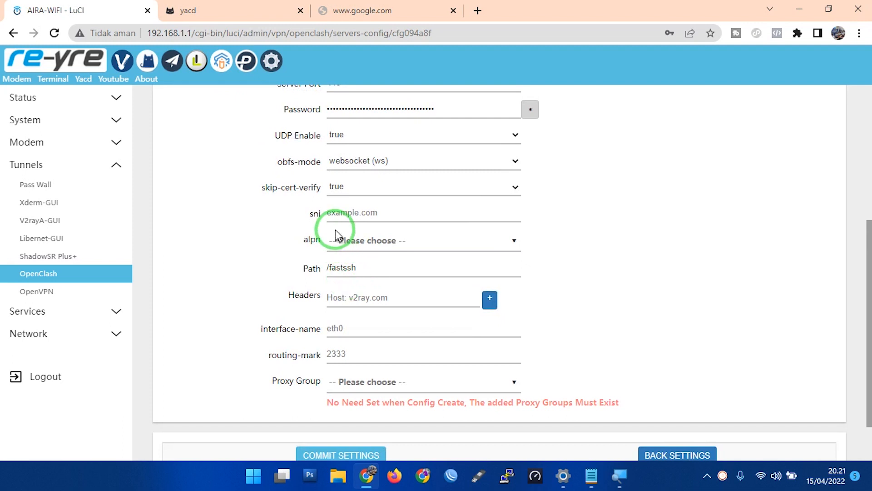
click(343, 214)
key(ctrl+v)
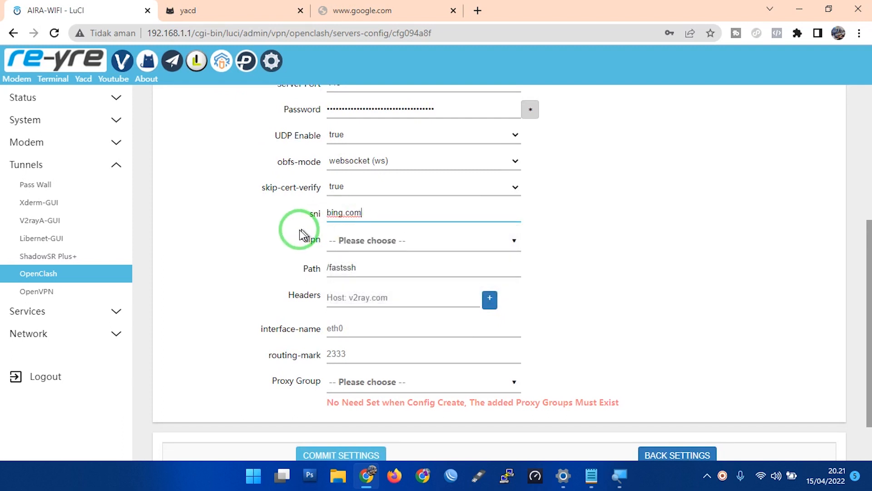
click(286, 232)
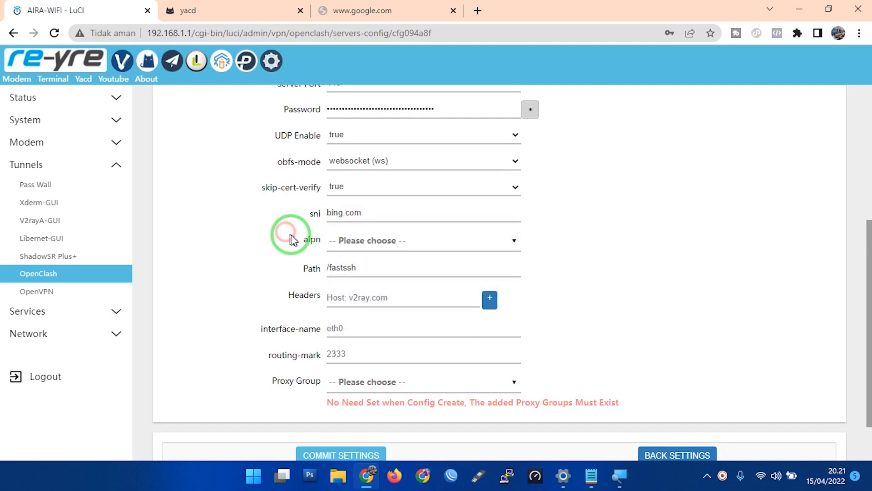
click(315, 215)
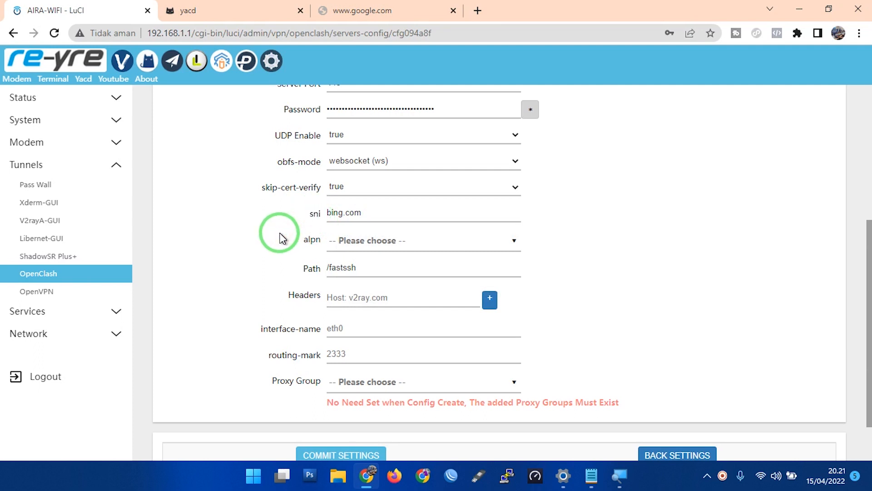
- Commit the edited ID-tjGO server settings and save the proxies list to the configuration
scroll(280, 236, down, 2)
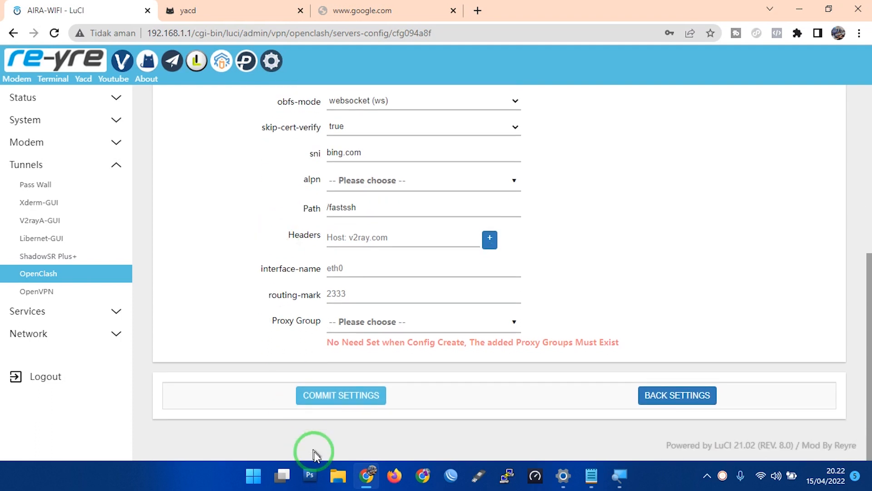
click(343, 404)
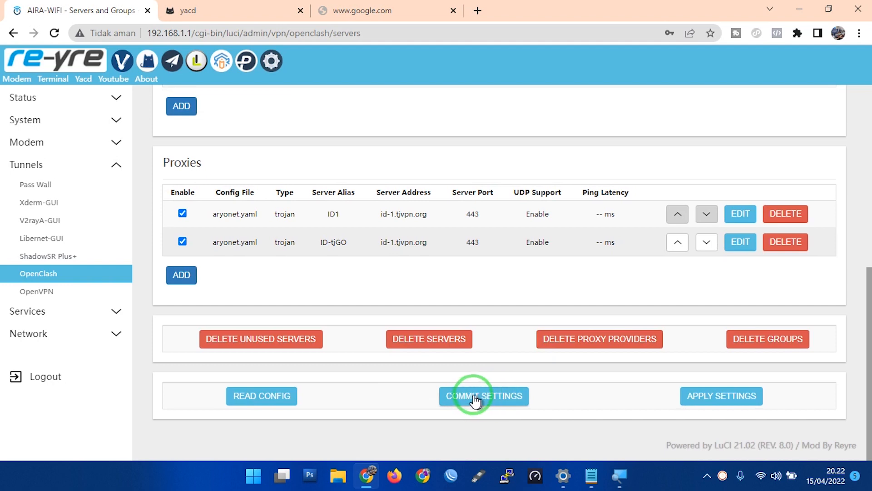
click(483, 395)
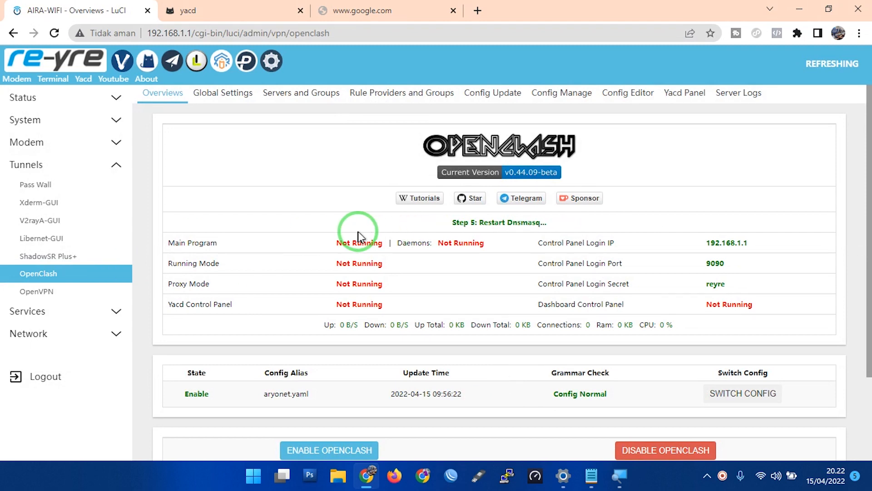
- Check OpenClash's running status on the overview, and test the latency of the proxies in the Yacd panel
click(331, 244)
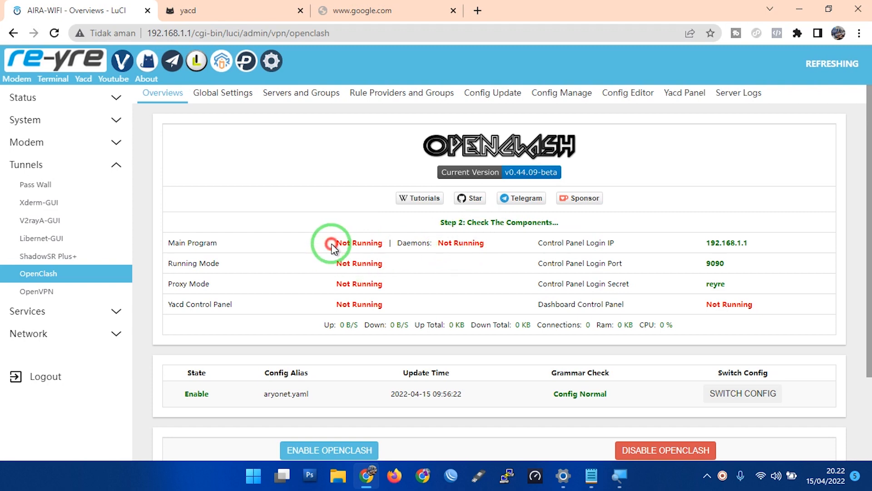
drag(331, 244, 384, 244)
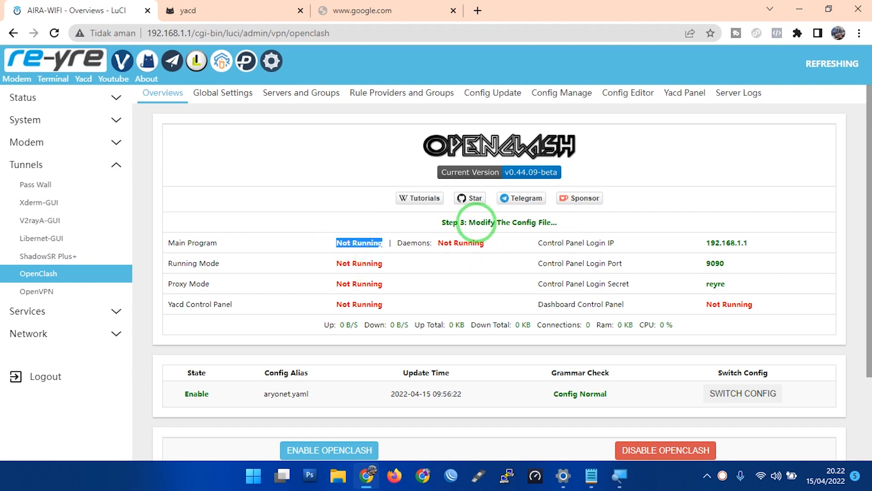
double_click(437, 243)
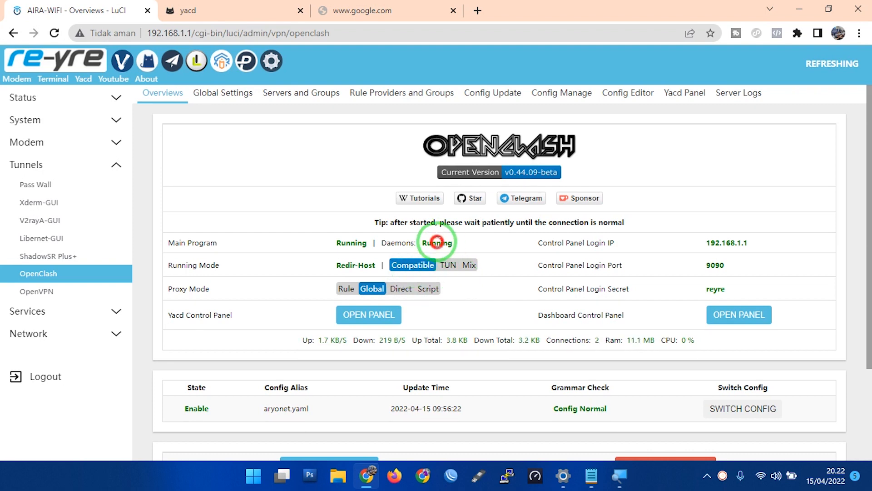
click(376, 318)
click(448, 11)
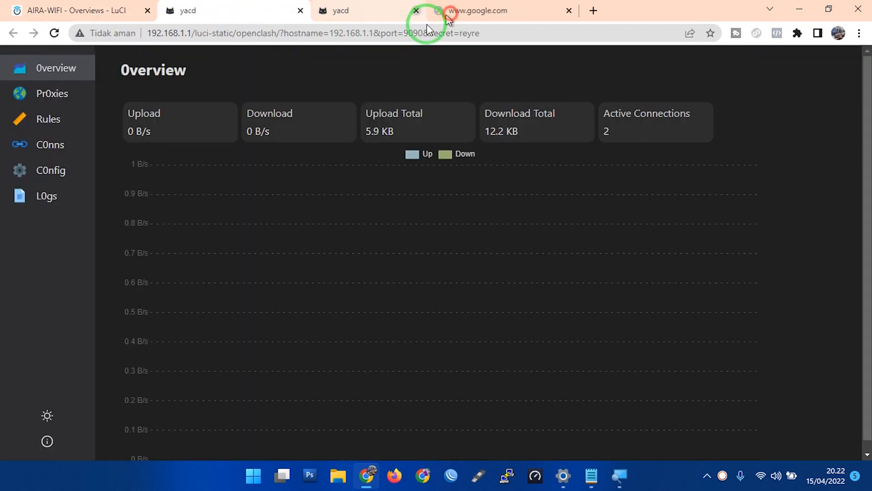
click(55, 95)
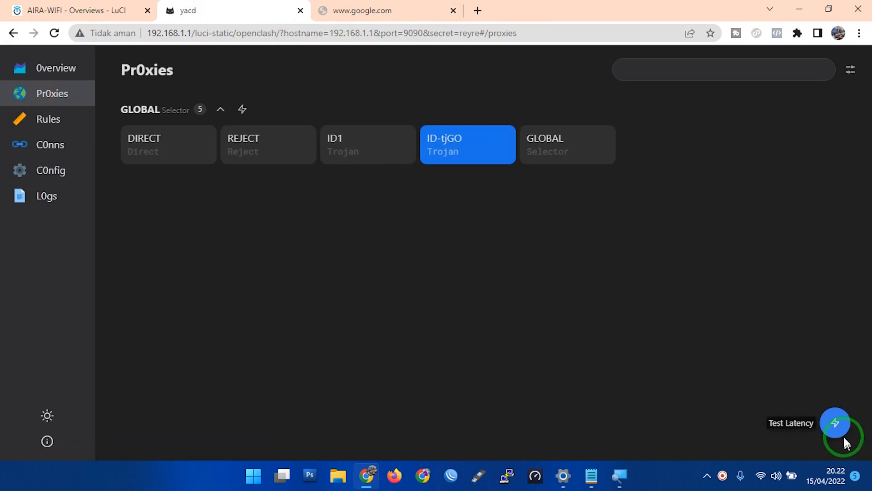
click(844, 442)
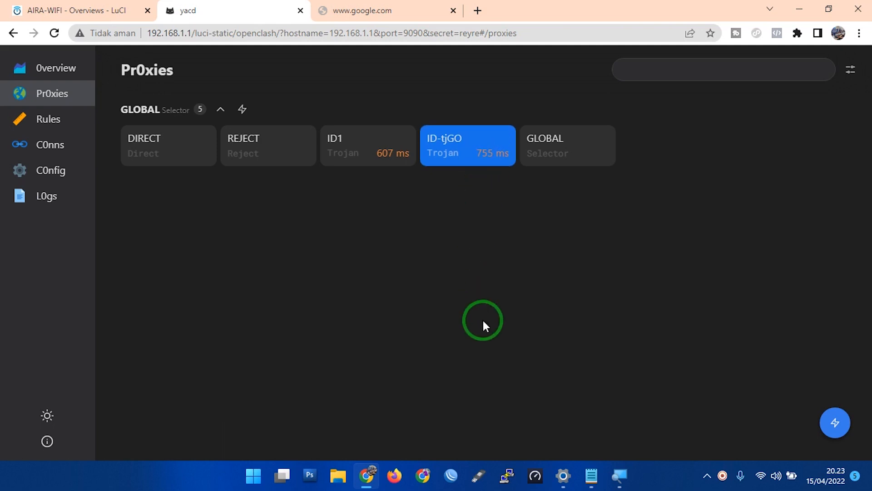
- Run the connection test twice in the Speedtest app, moving its window clear of the ID-tjGO proxy
click(534, 475)
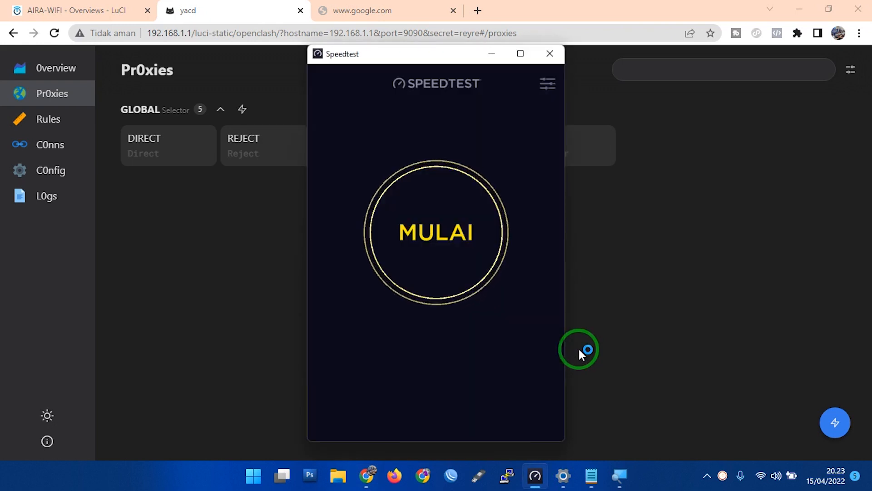
click(455, 241)
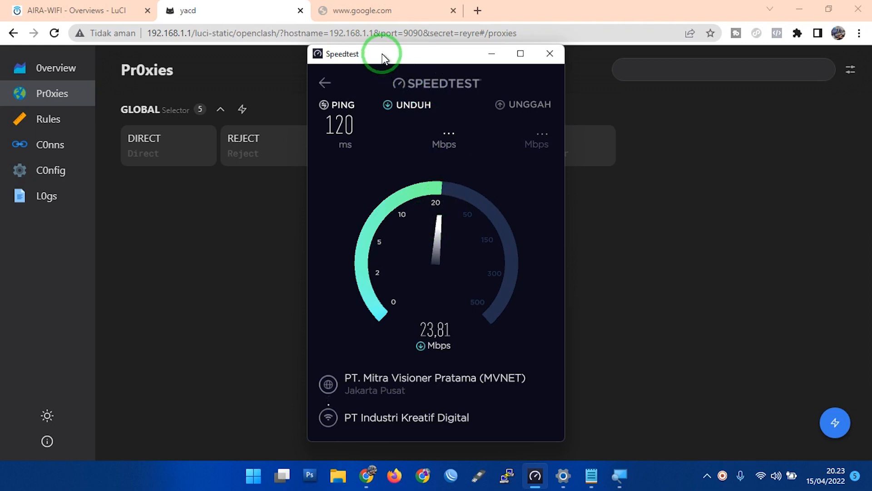
drag(383, 53, 596, 55)
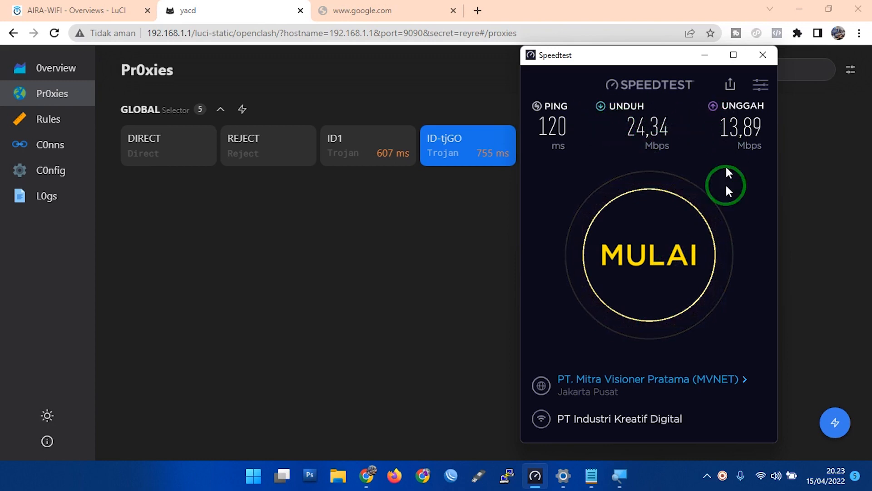
click(666, 266)
click(663, 263)
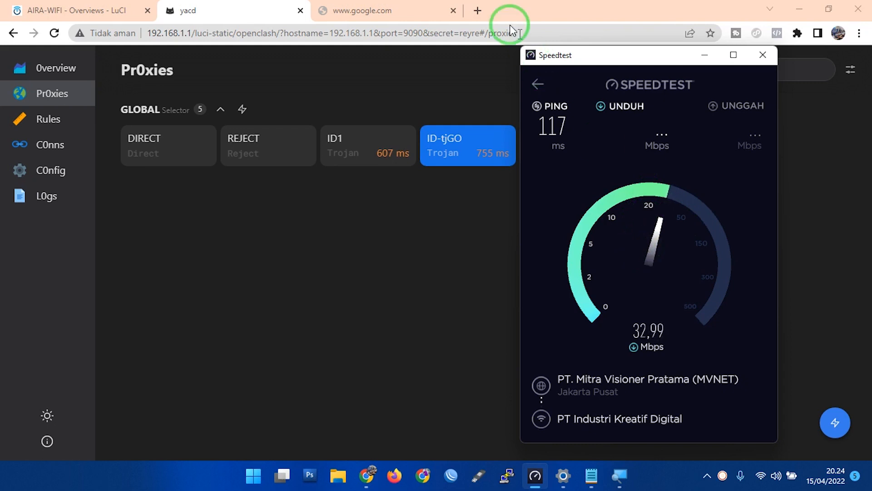
- Reload the Google results page for sasas in the browser and select its address for a new search
click(388, 6)
click(54, 33)
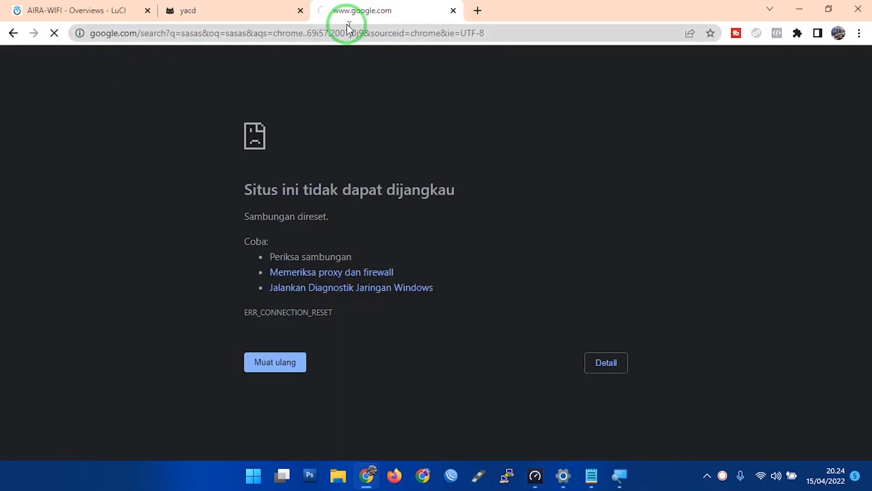
click(500, 34)
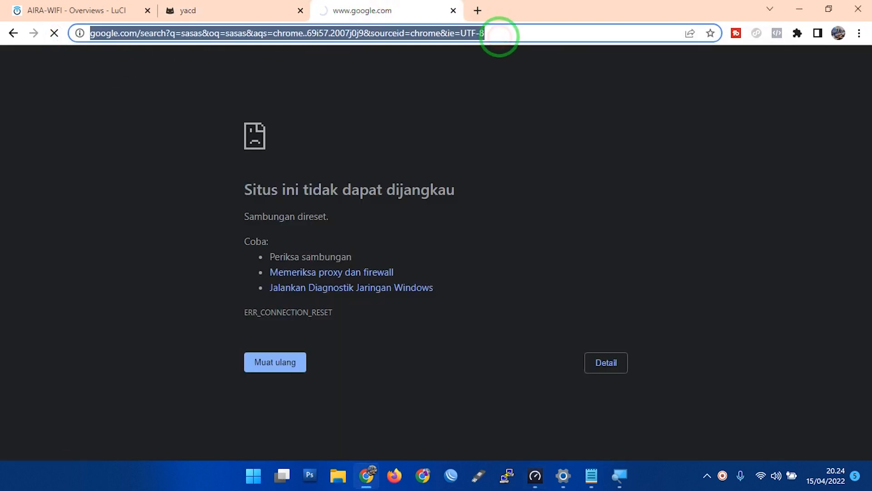